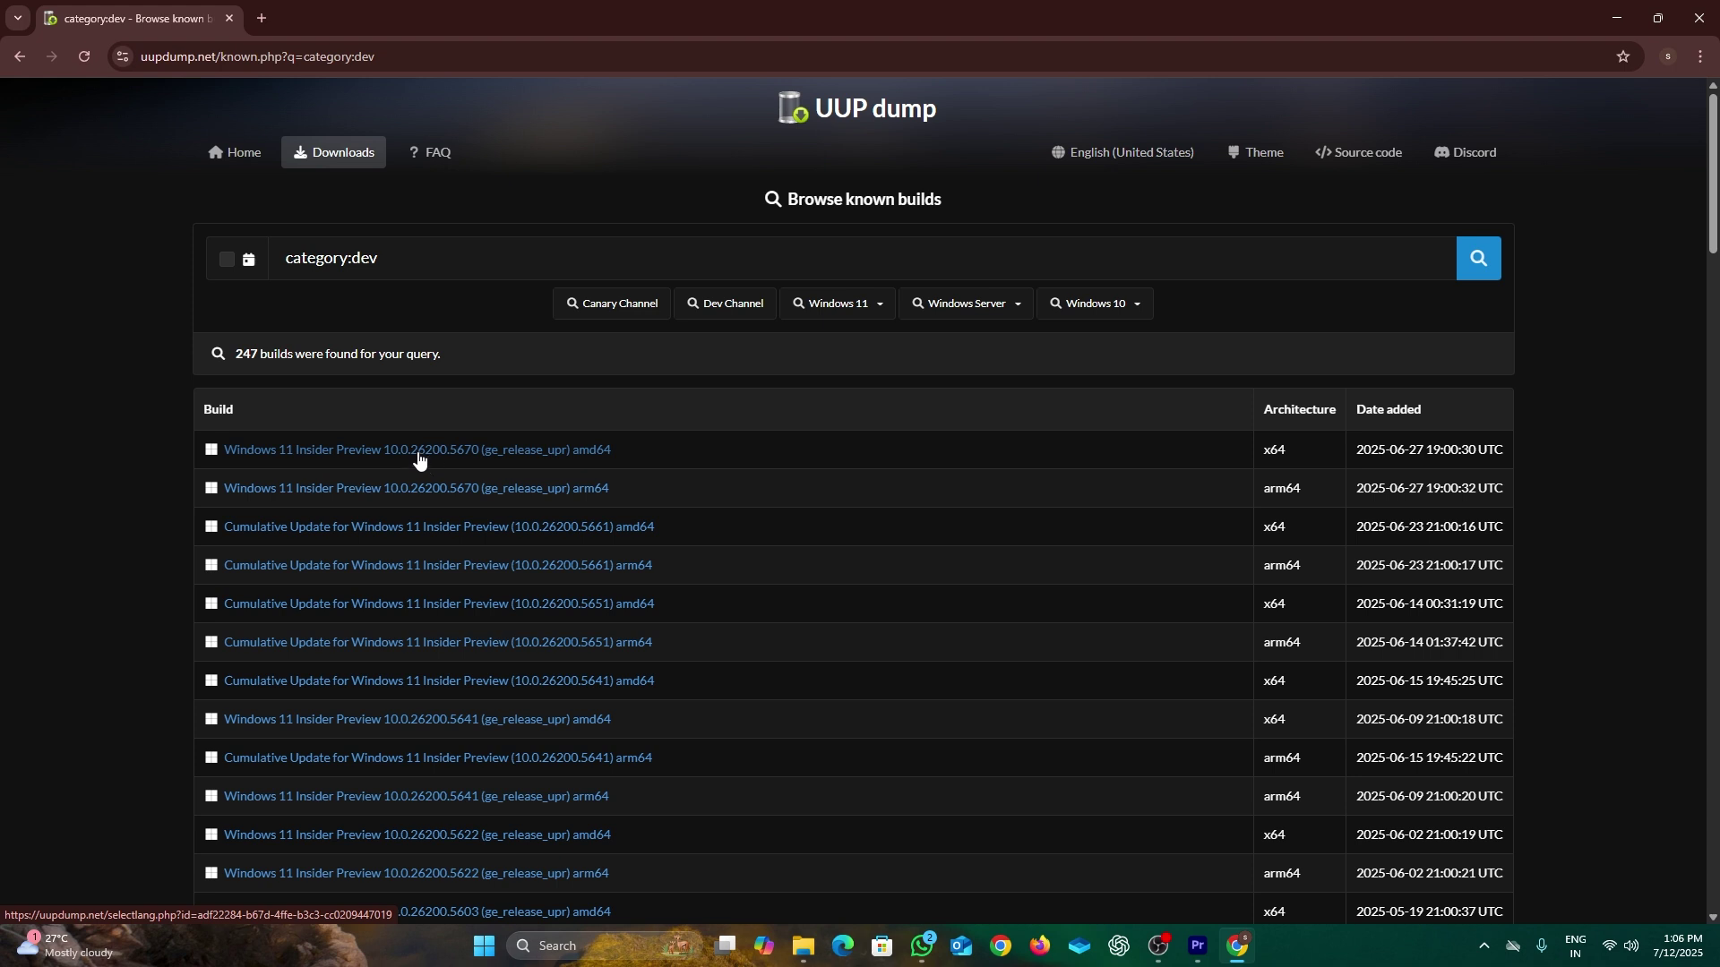
Step: Open build 26200.5670 amd64 and choose English (United States) as the language
{"action": "left_click", "coordinate": [418, 455]}
{"action": "left_click", "coordinate": [285, 308]}
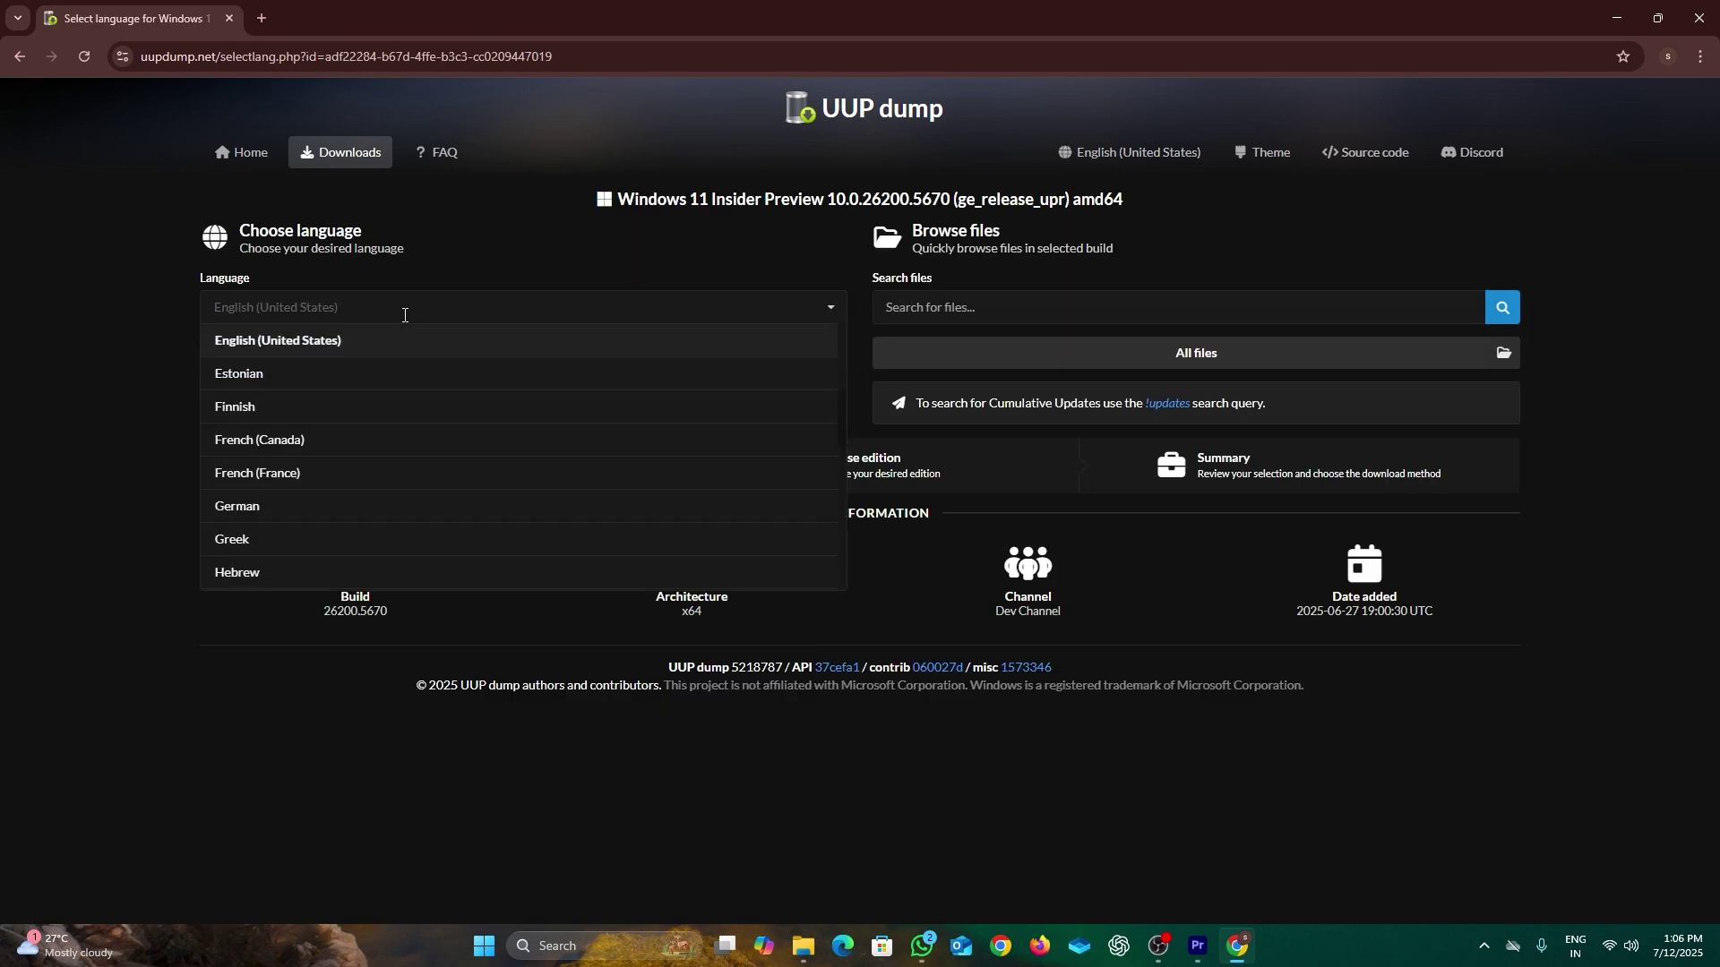
{"action": "left_click", "coordinate": [285, 357]}
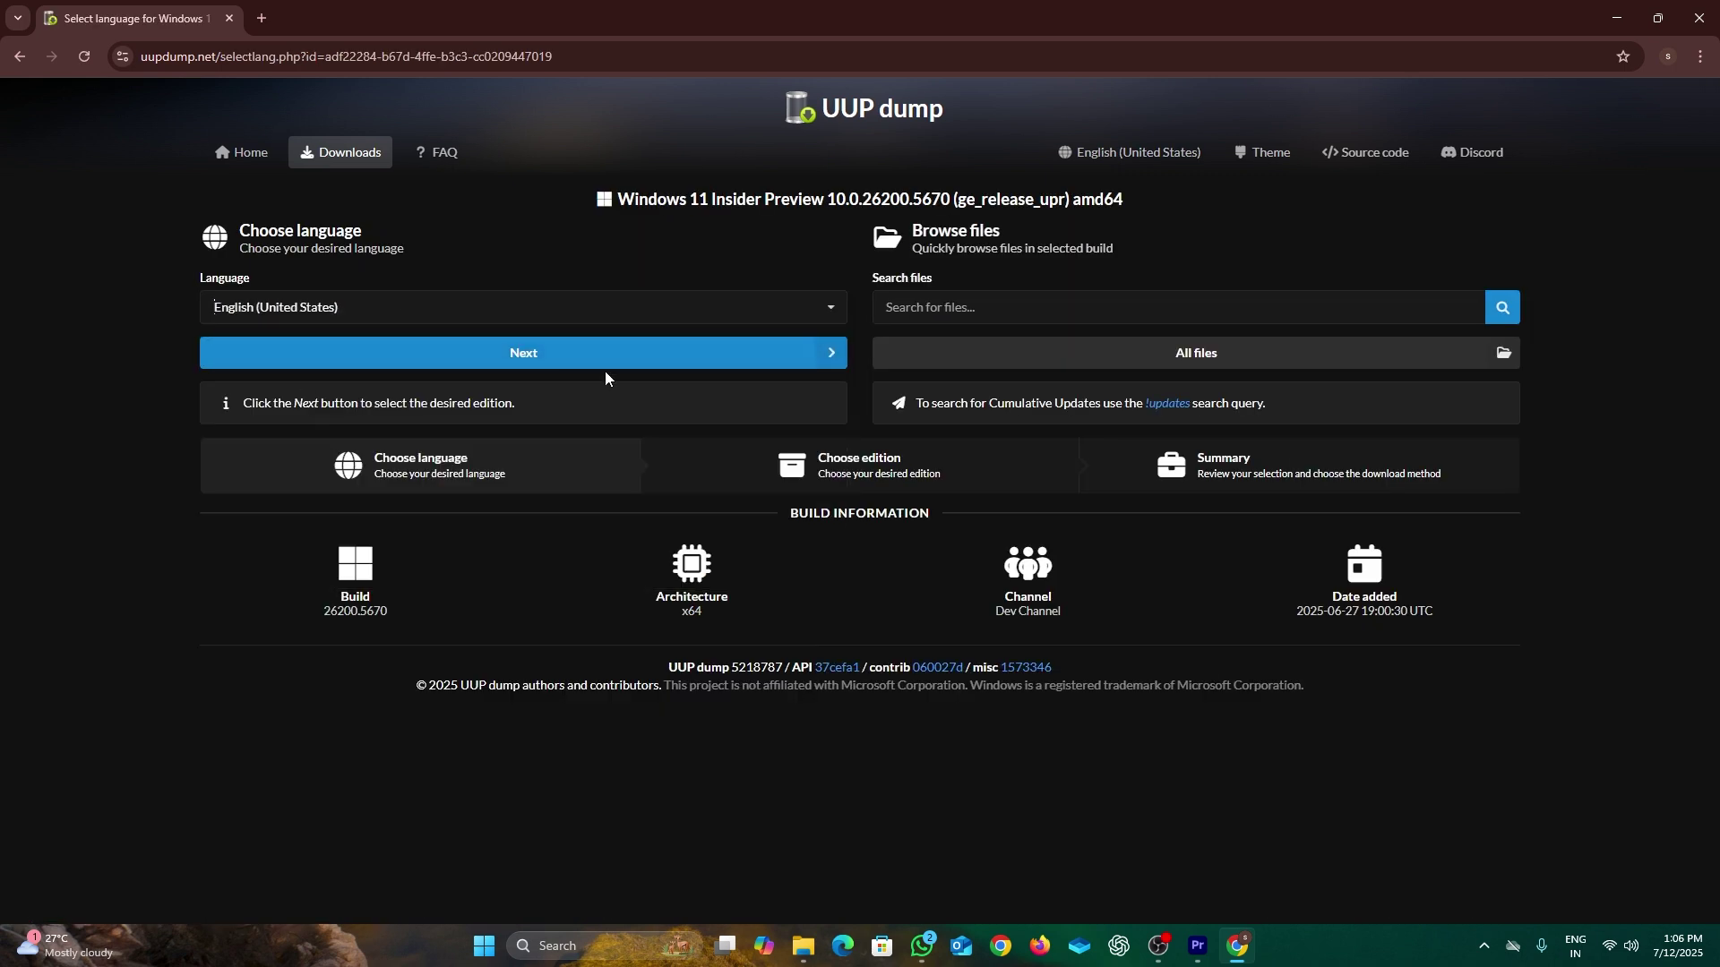
{"action": "left_click", "coordinate": [565, 361]}
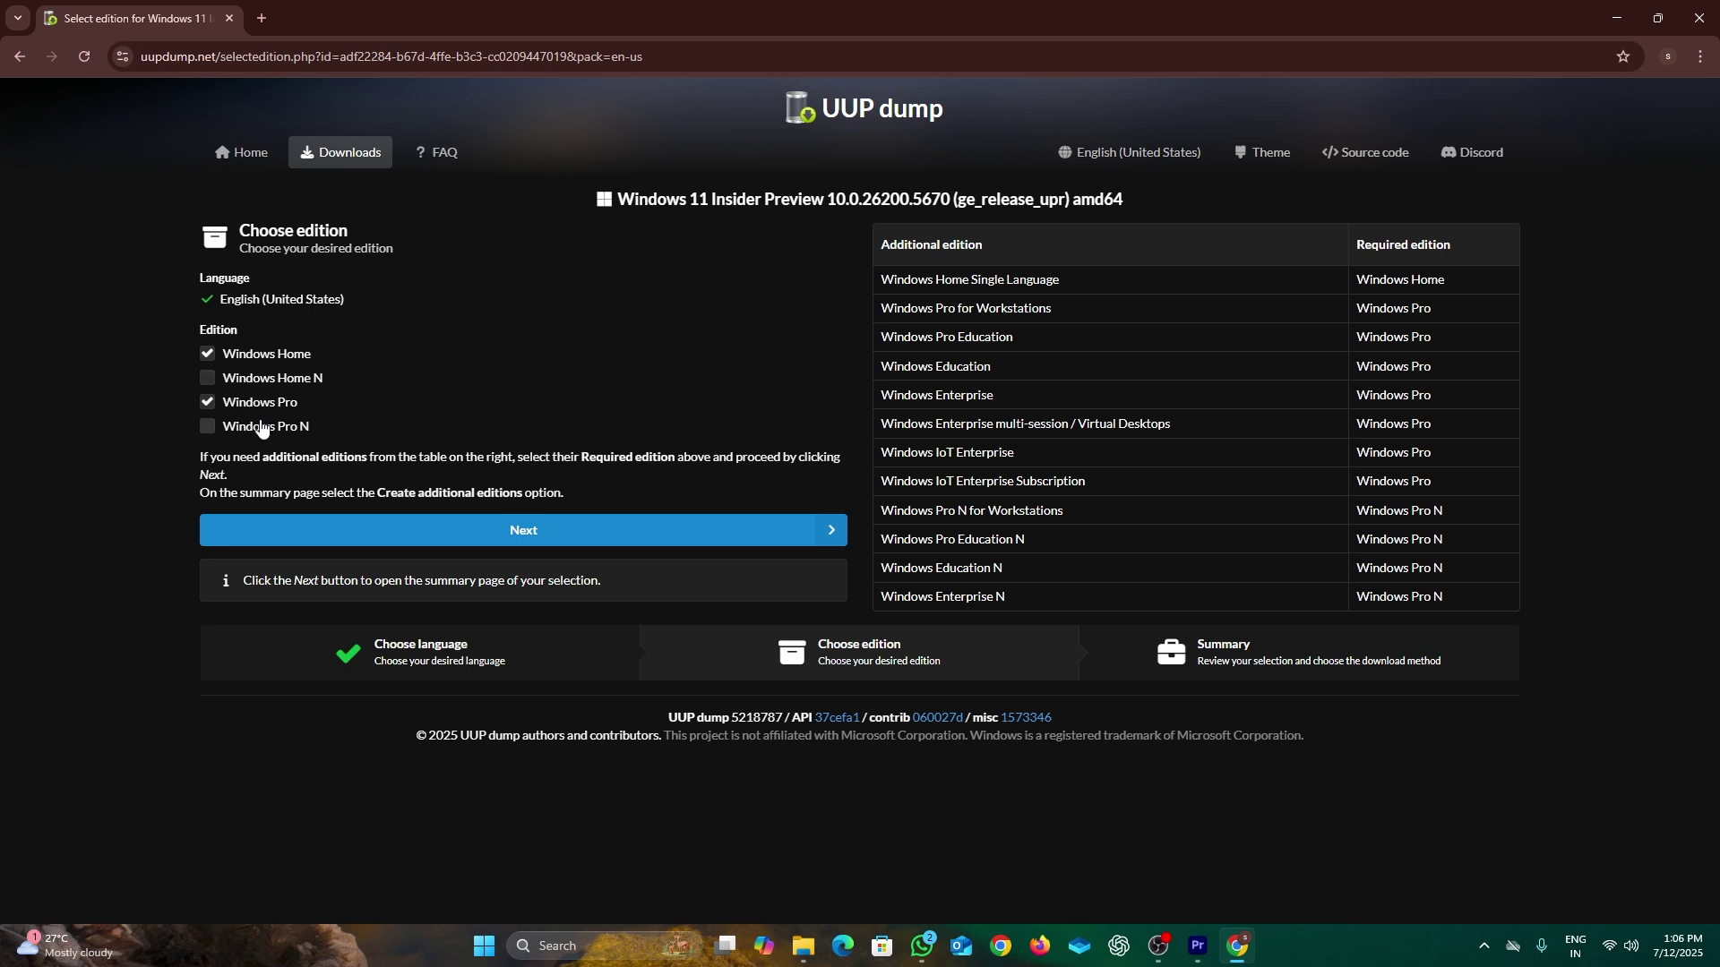
Step: Keep only Windows Pro, create the ISO conversion package, and show the downloaded zip
{"action": "left_click", "coordinate": [207, 357]}
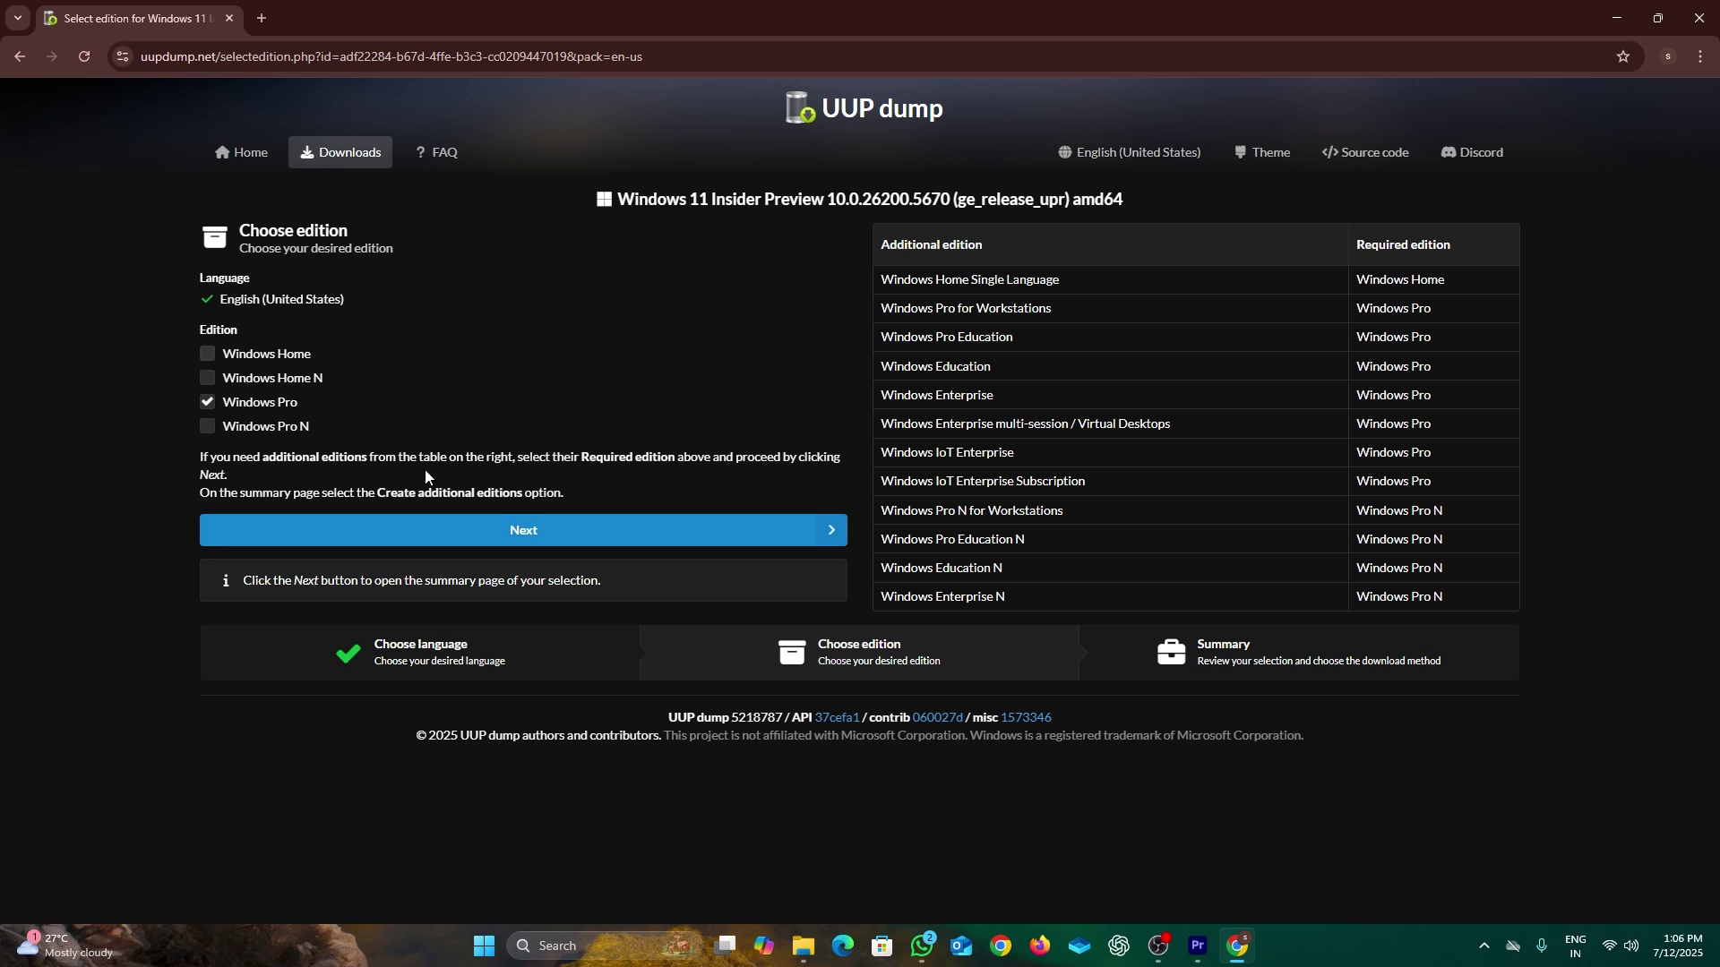
{"action": "left_click", "coordinate": [505, 538]}
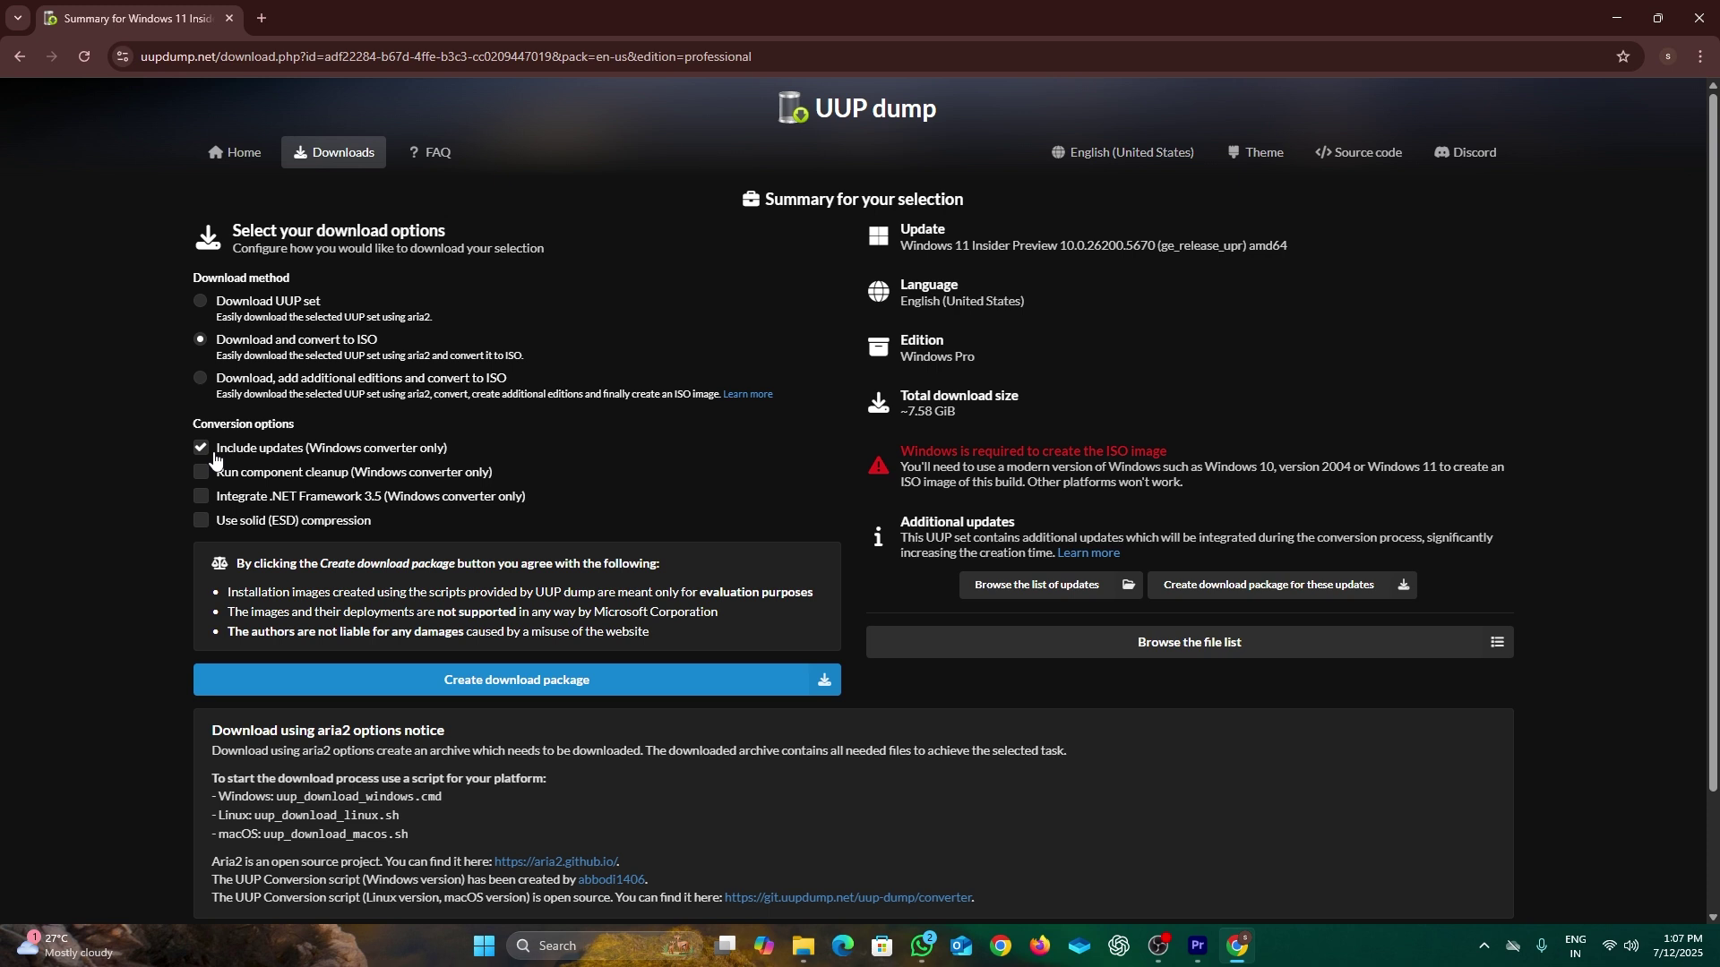
{"action": "left_click", "coordinate": [501, 681]}
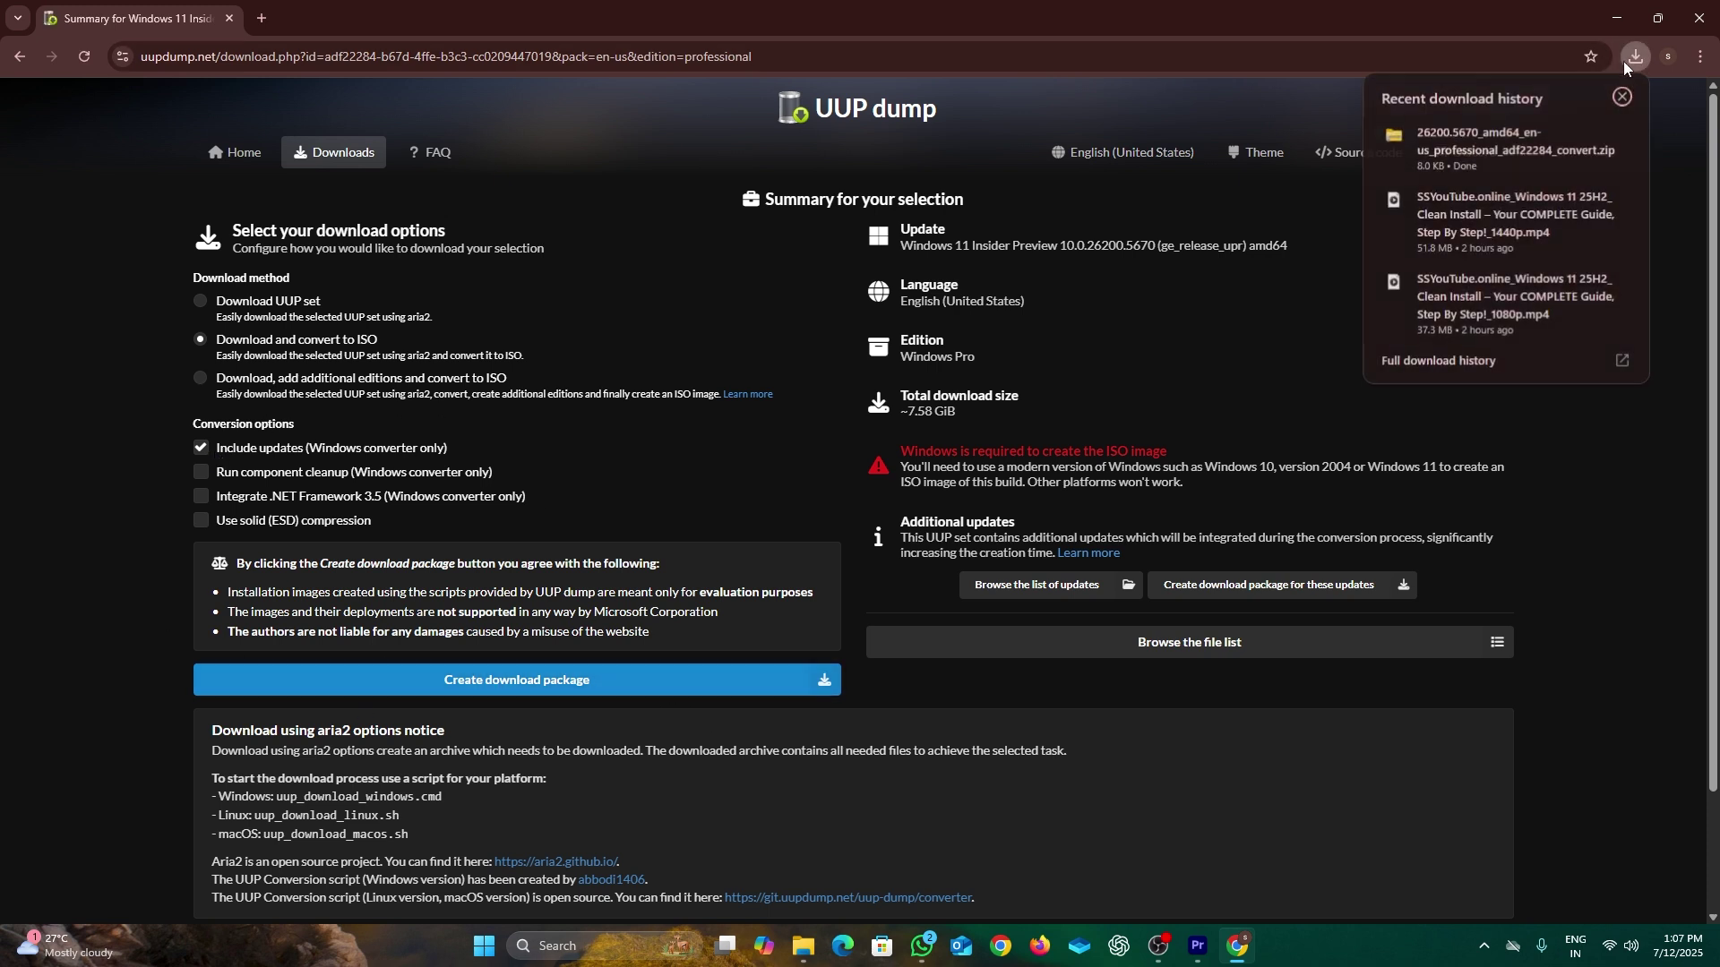
{"action": "left_click", "coordinate": [1586, 136]}
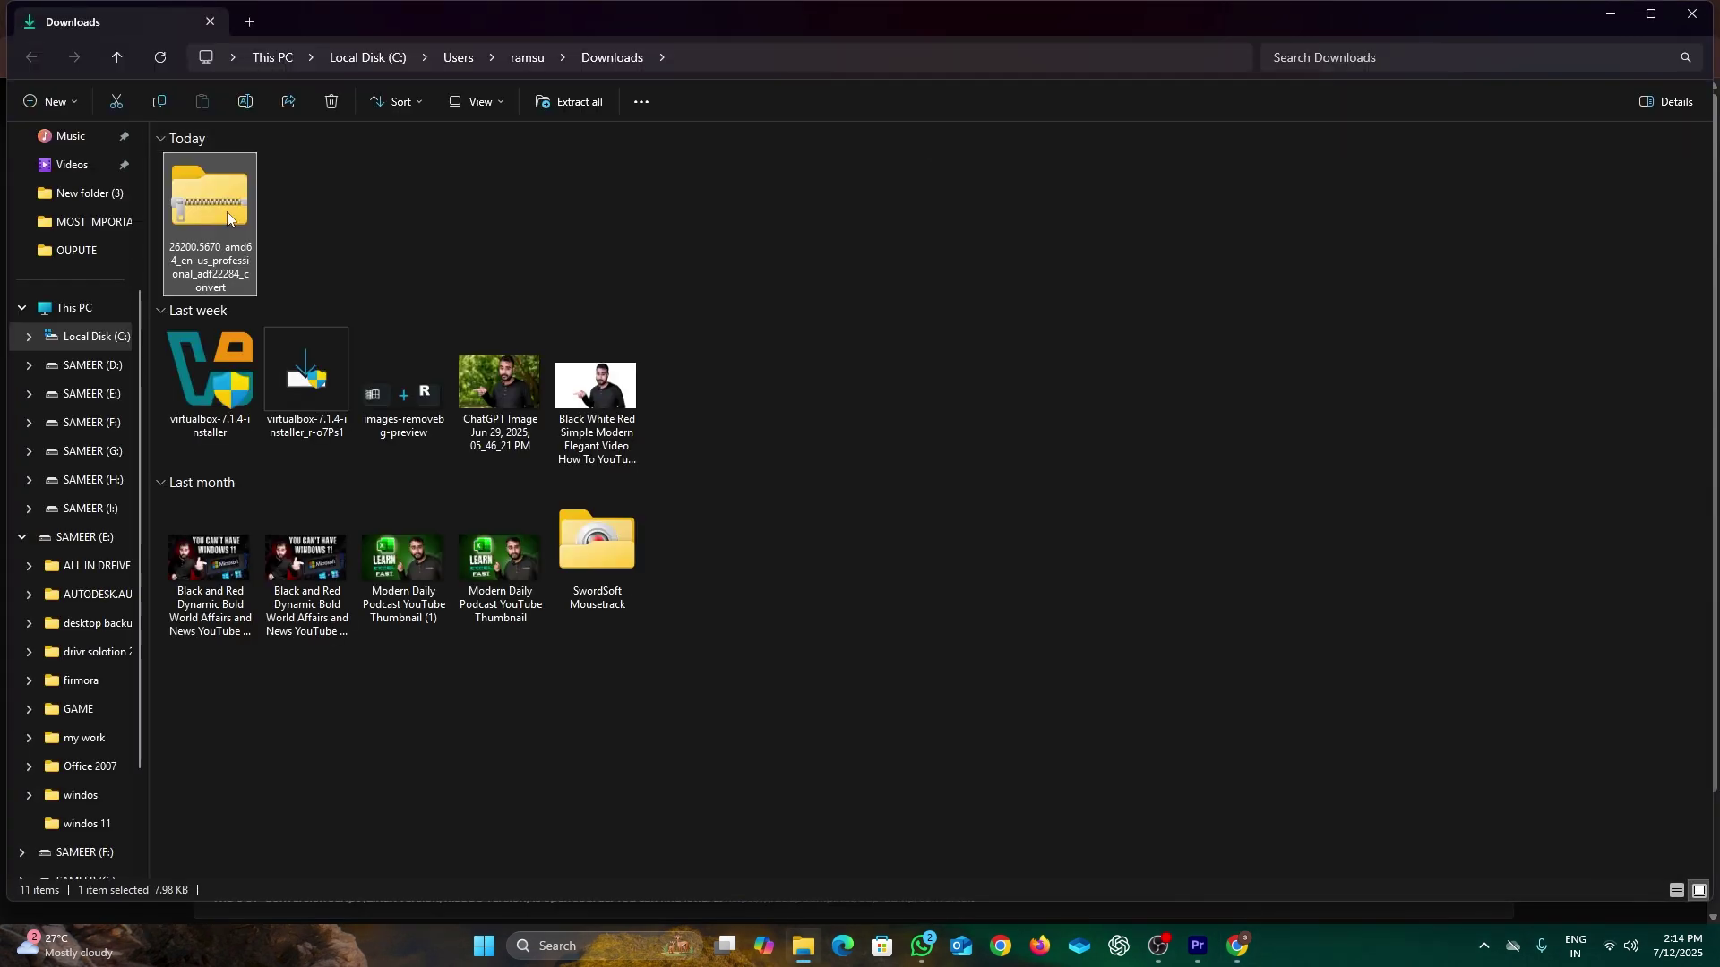
Step: Extract the downloaded conversion zip and open the extracted folder
{"action": "right_click", "coordinate": [228, 216]}
{"action": "left_click", "coordinate": [290, 455]}
{"action": "left_click", "coordinate": [1022, 643]}
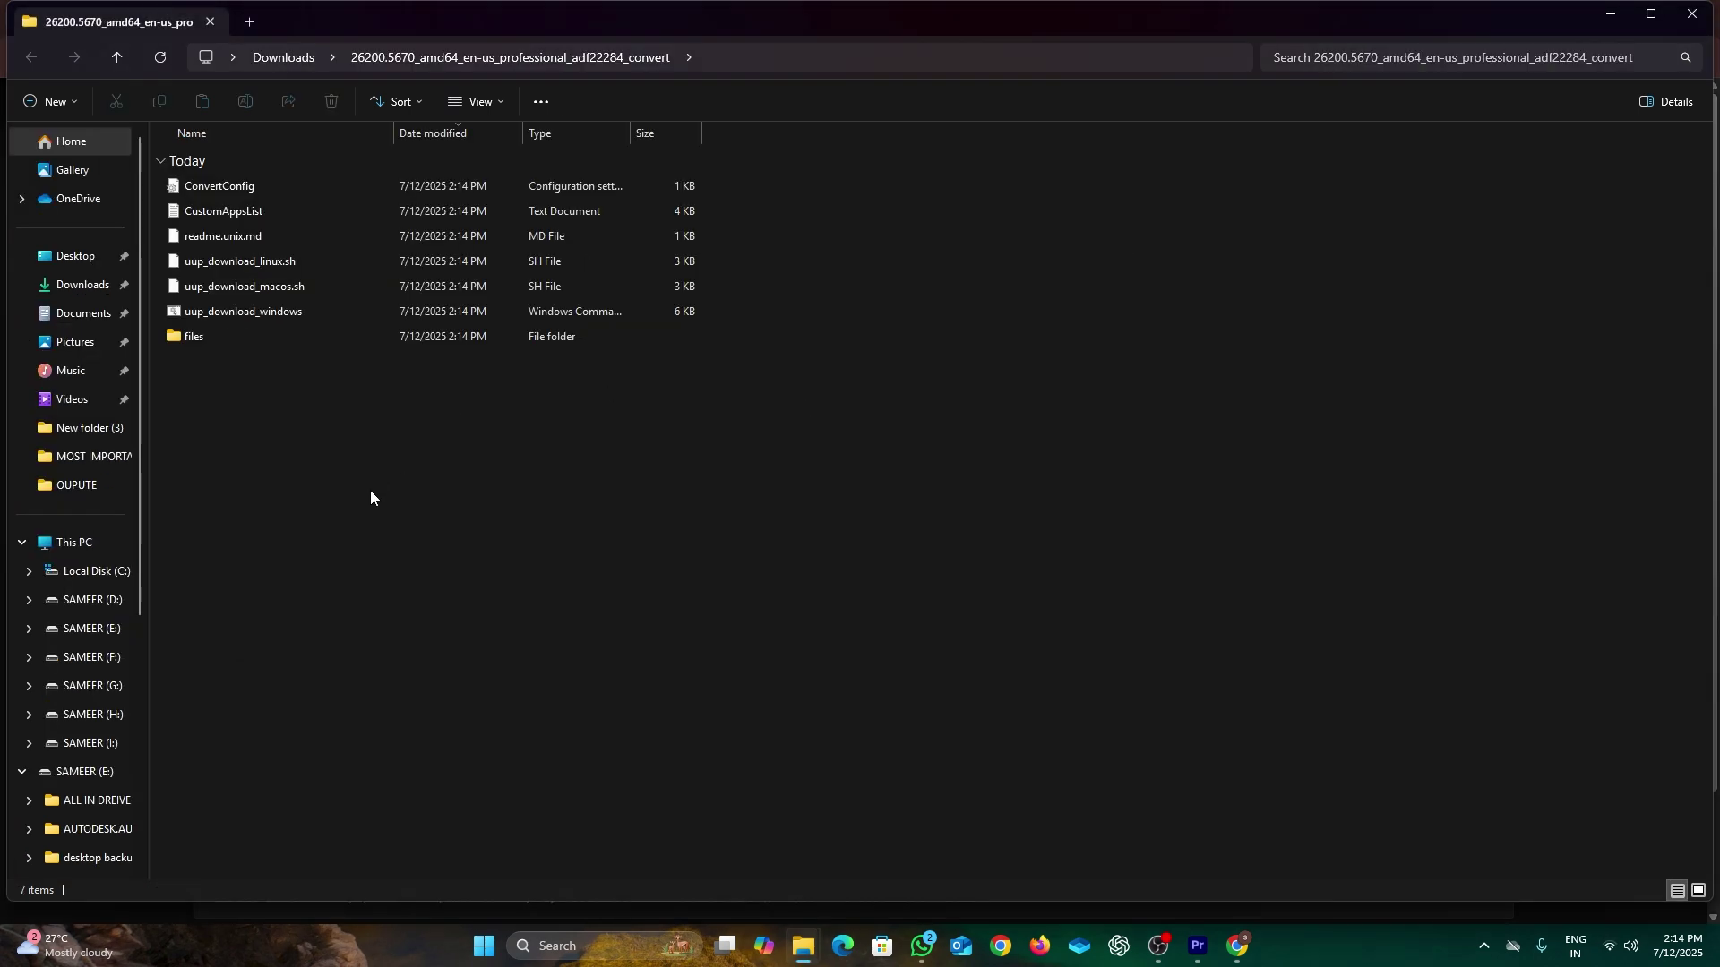
Step: Turn on file name extensions in the folder view
{"action": "left_click", "coordinate": [480, 107]}
{"action": "mouse_move", "coordinate": [508, 437]}
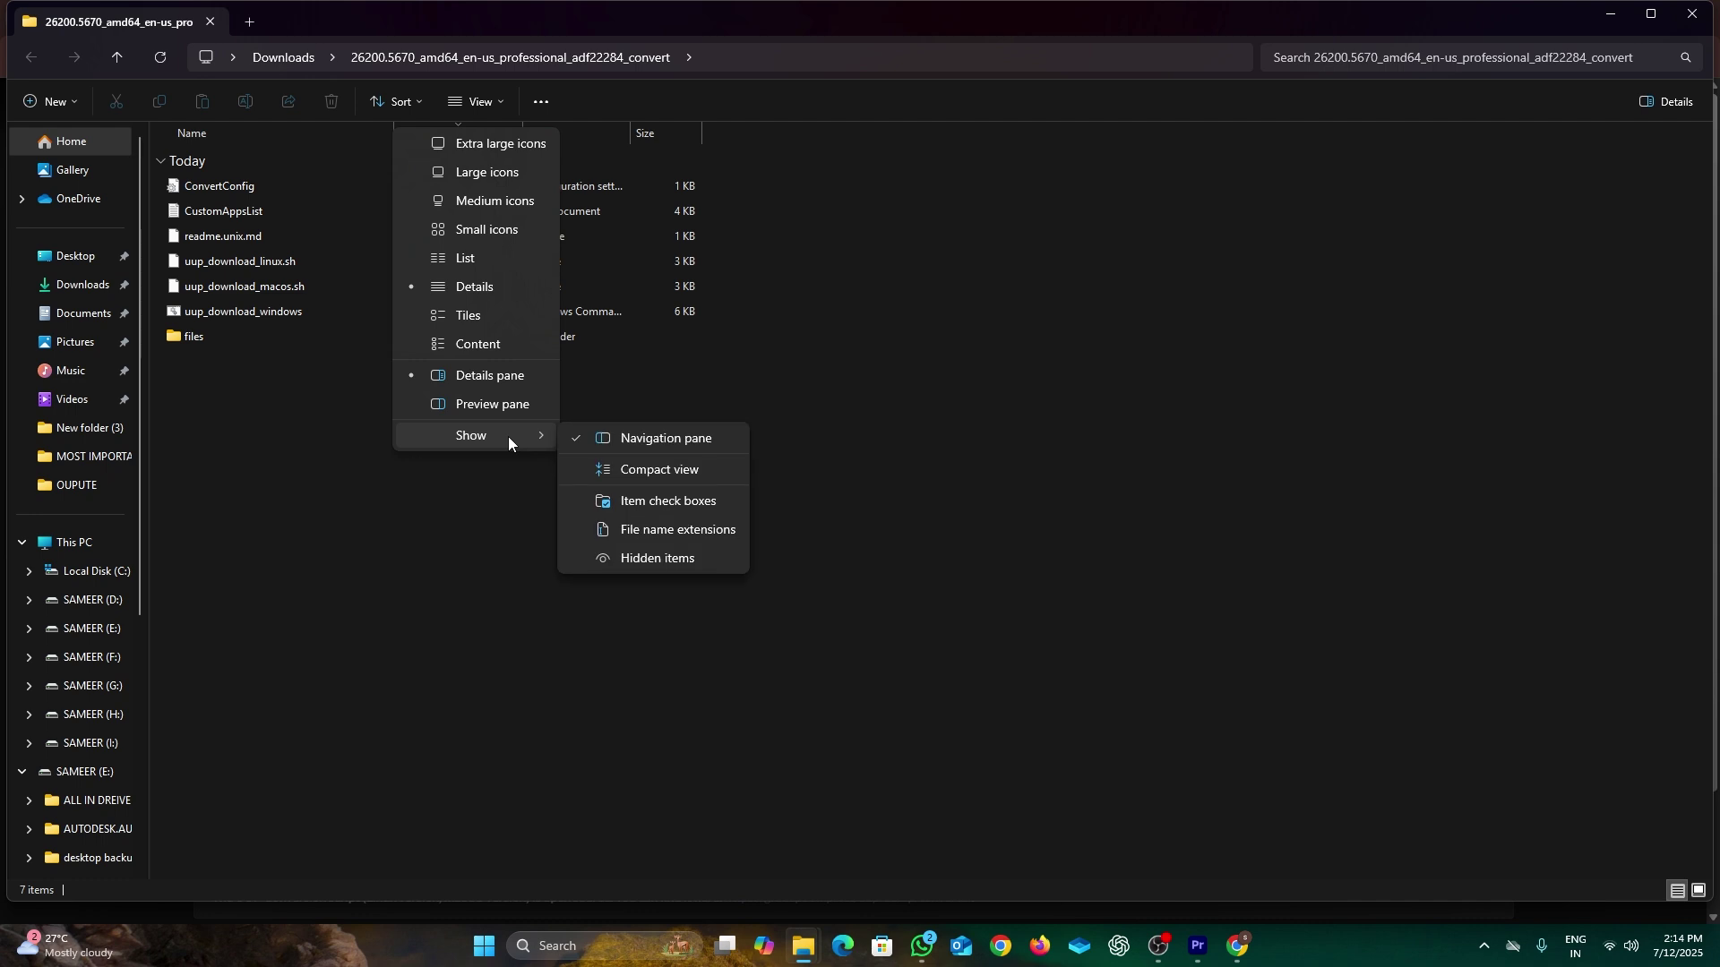
{"action": "left_click", "coordinate": [629, 533]}
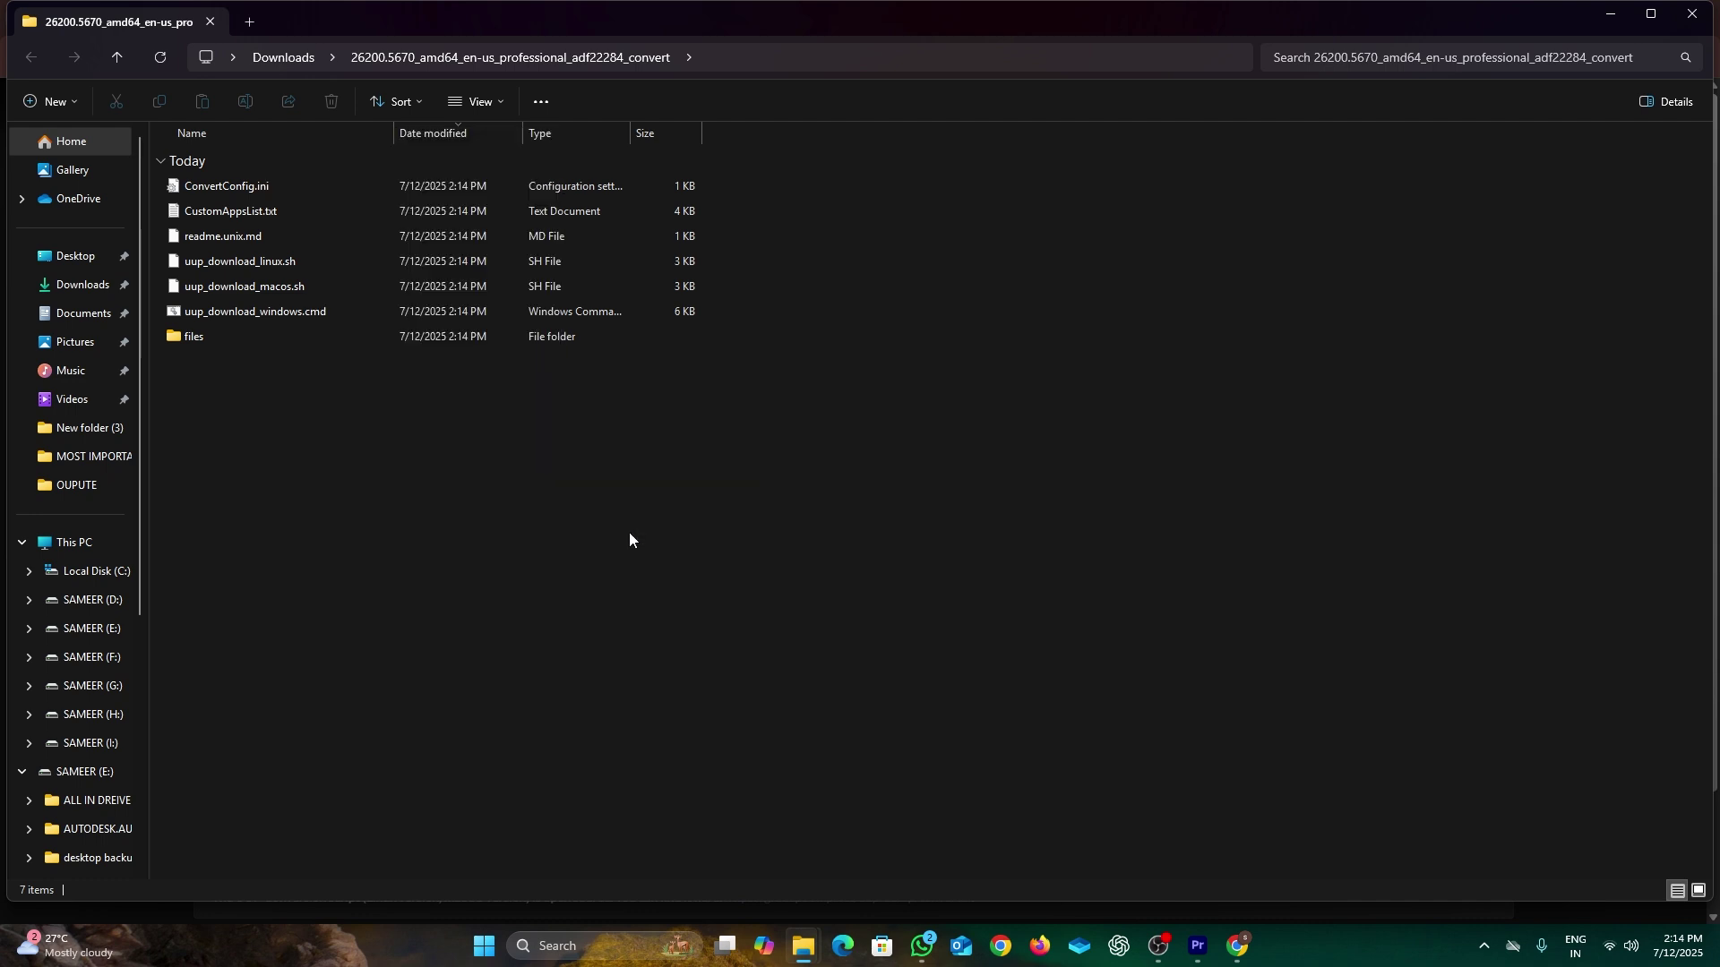
Step: Run uup_download_windows.cmd as administrator, choosing Run anyway past the SmartScreen warning
{"action": "right_click", "coordinate": [231, 316]}
{"action": "left_click", "coordinate": [321, 473]}
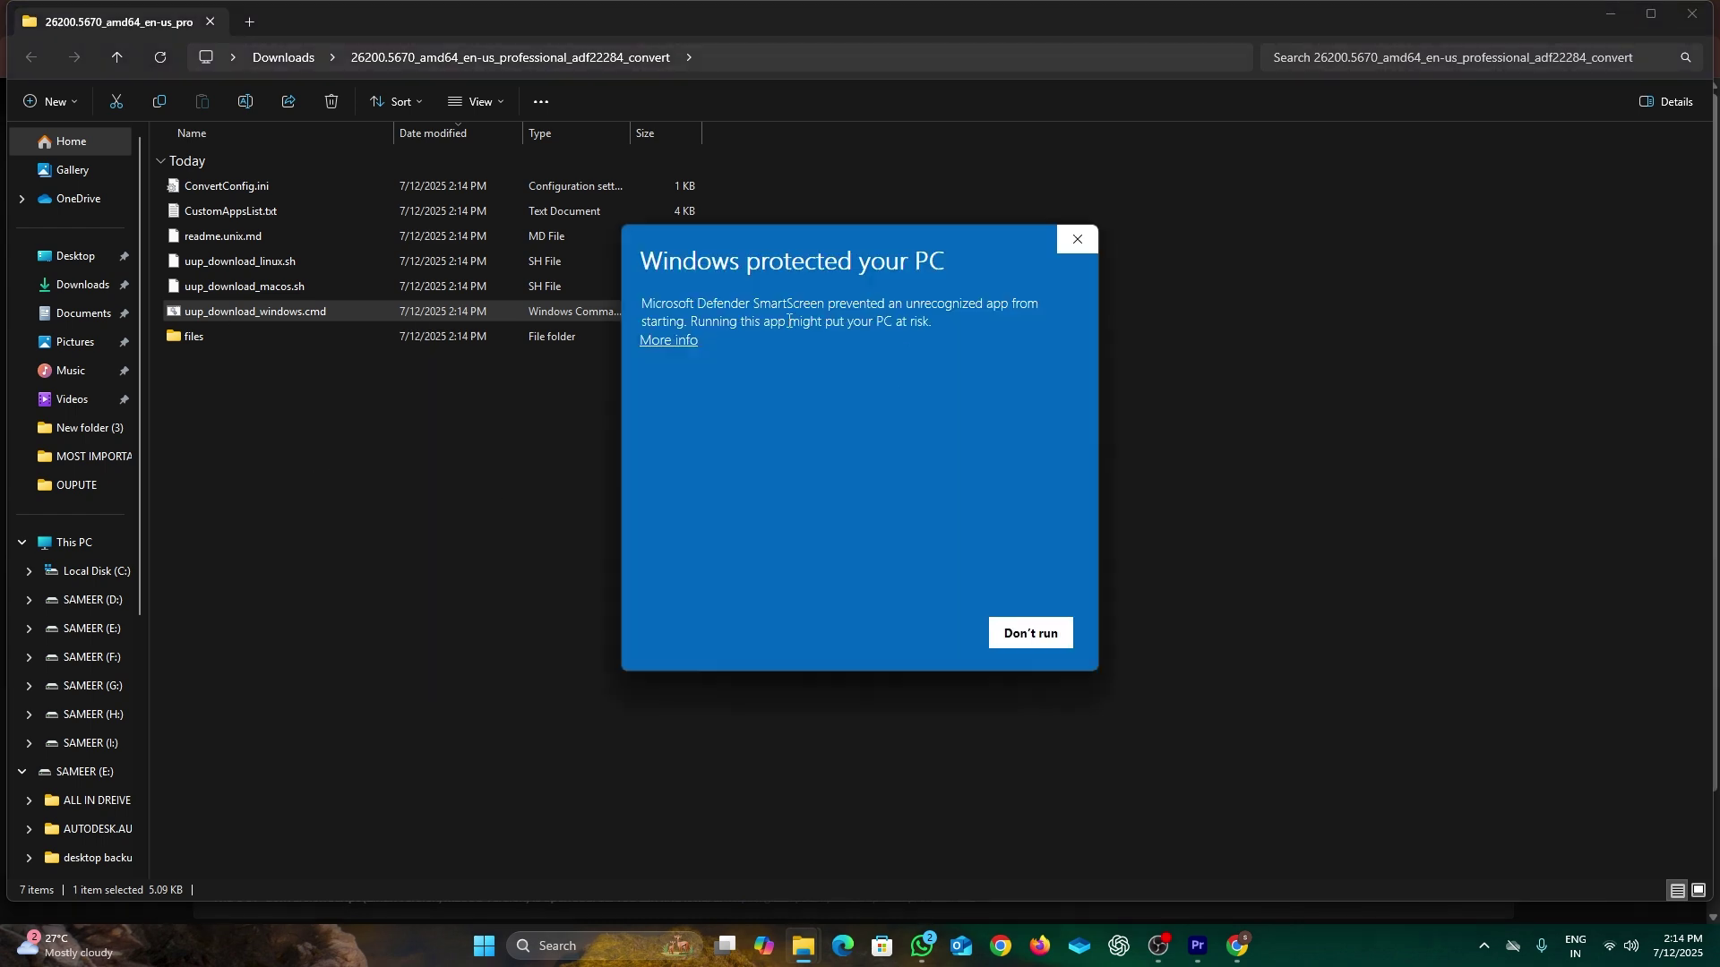
{"action": "left_click", "coordinate": [668, 341]}
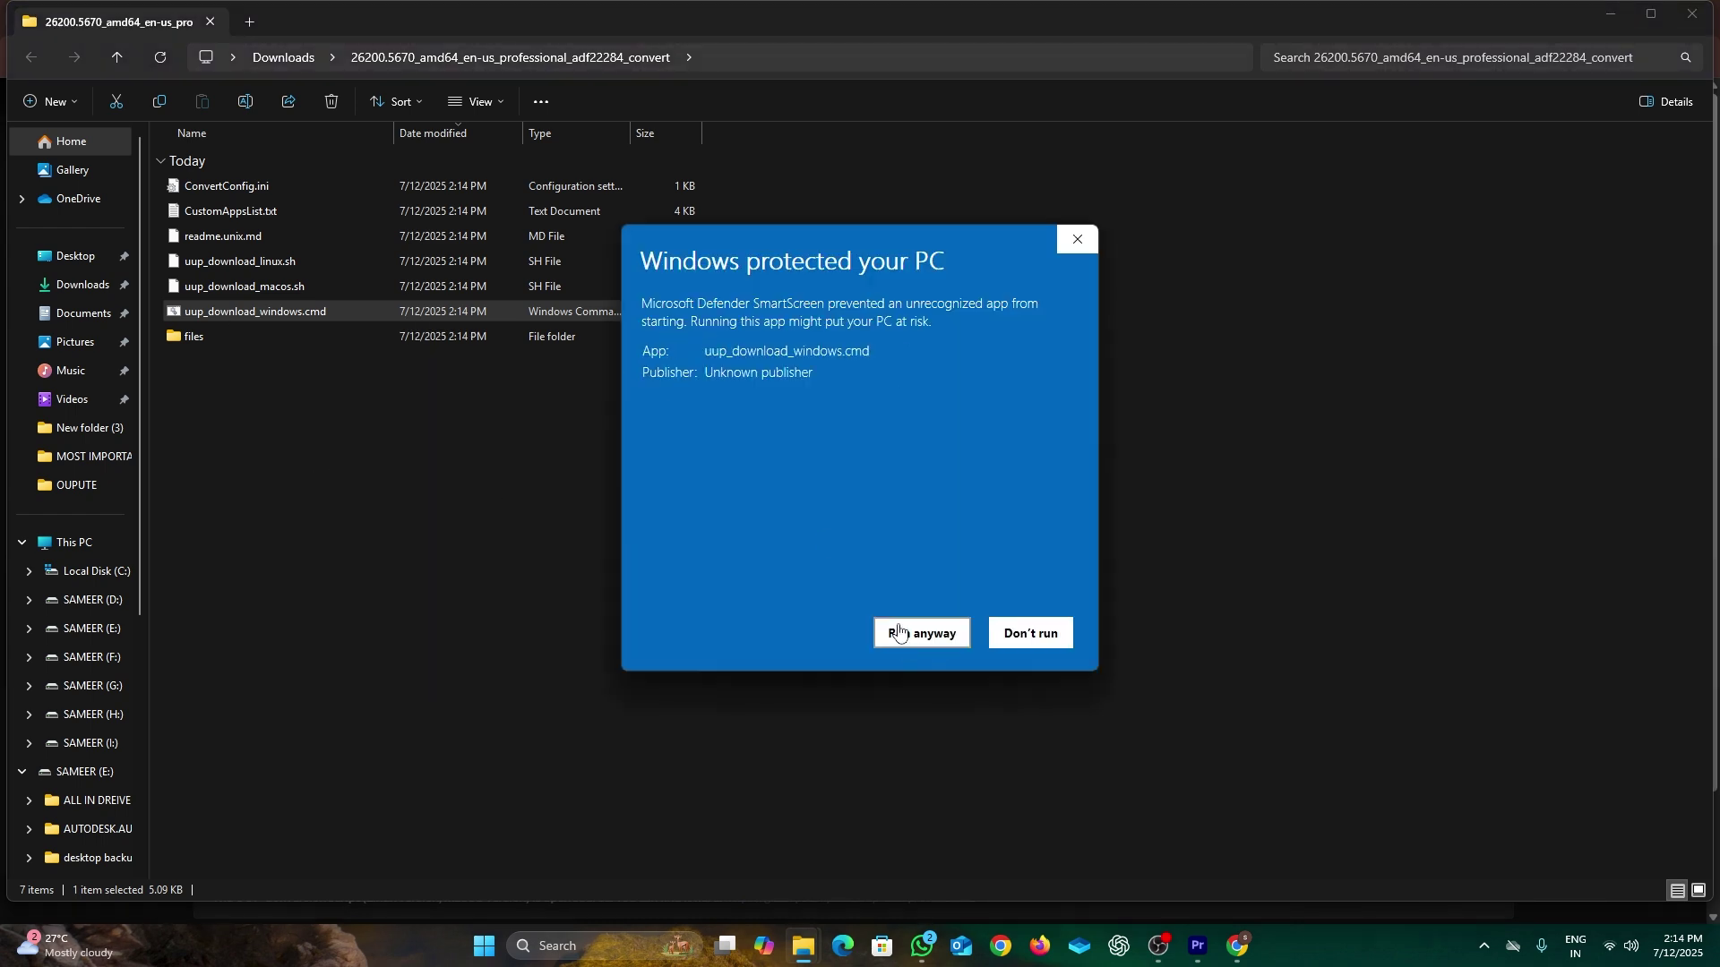
{"action": "left_click", "coordinate": [900, 631]}
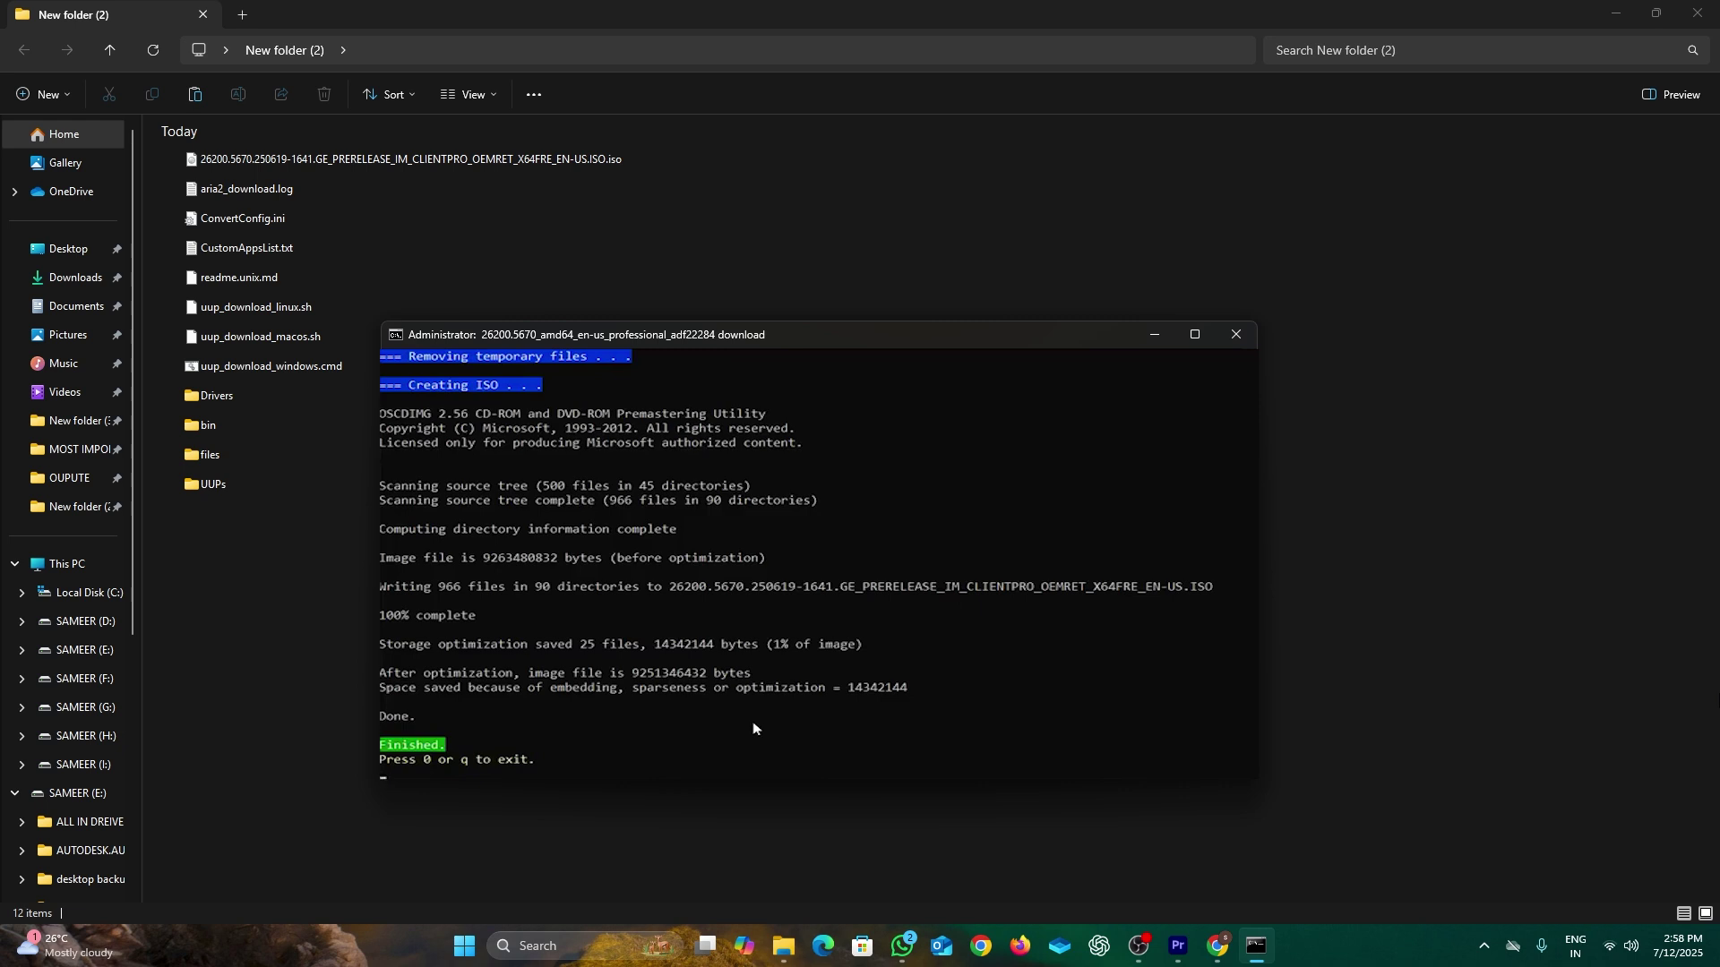
Step: Close the conversion console, rename the built ISO to 25h2.iso, and switch to Chrome
{"action": "left_click", "coordinate": [1236, 334]}
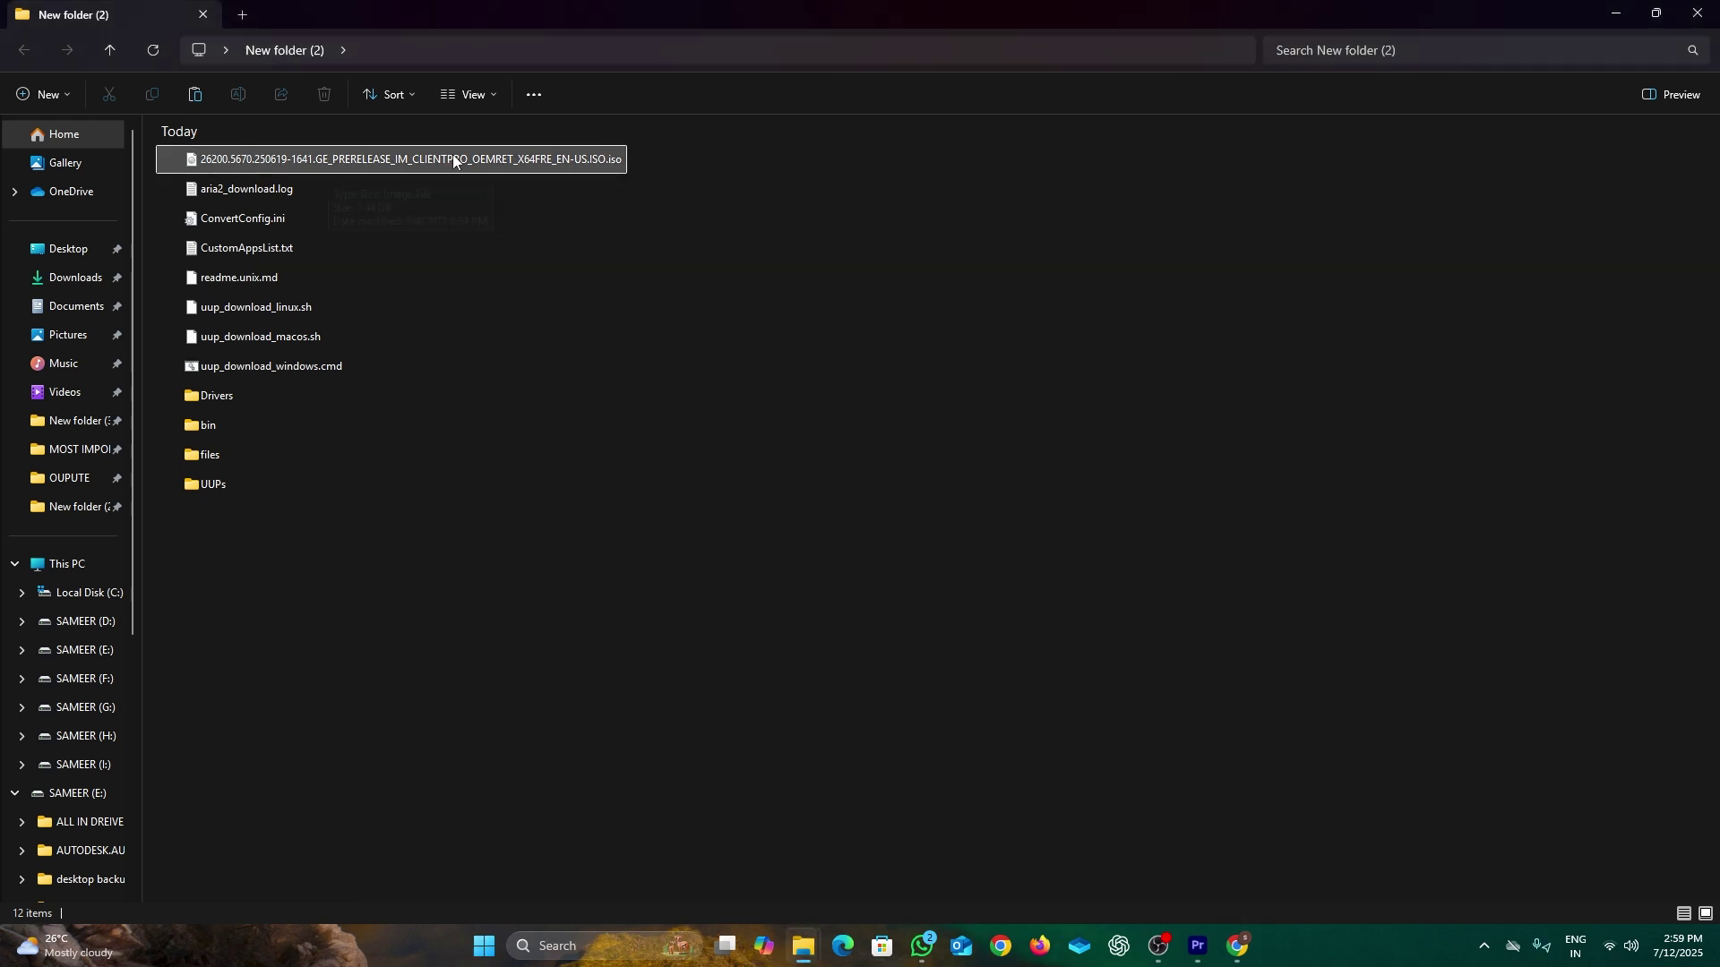
{"action": "right_click", "coordinate": [276, 160]}
{"action": "left_click", "coordinate": [395, 195]}
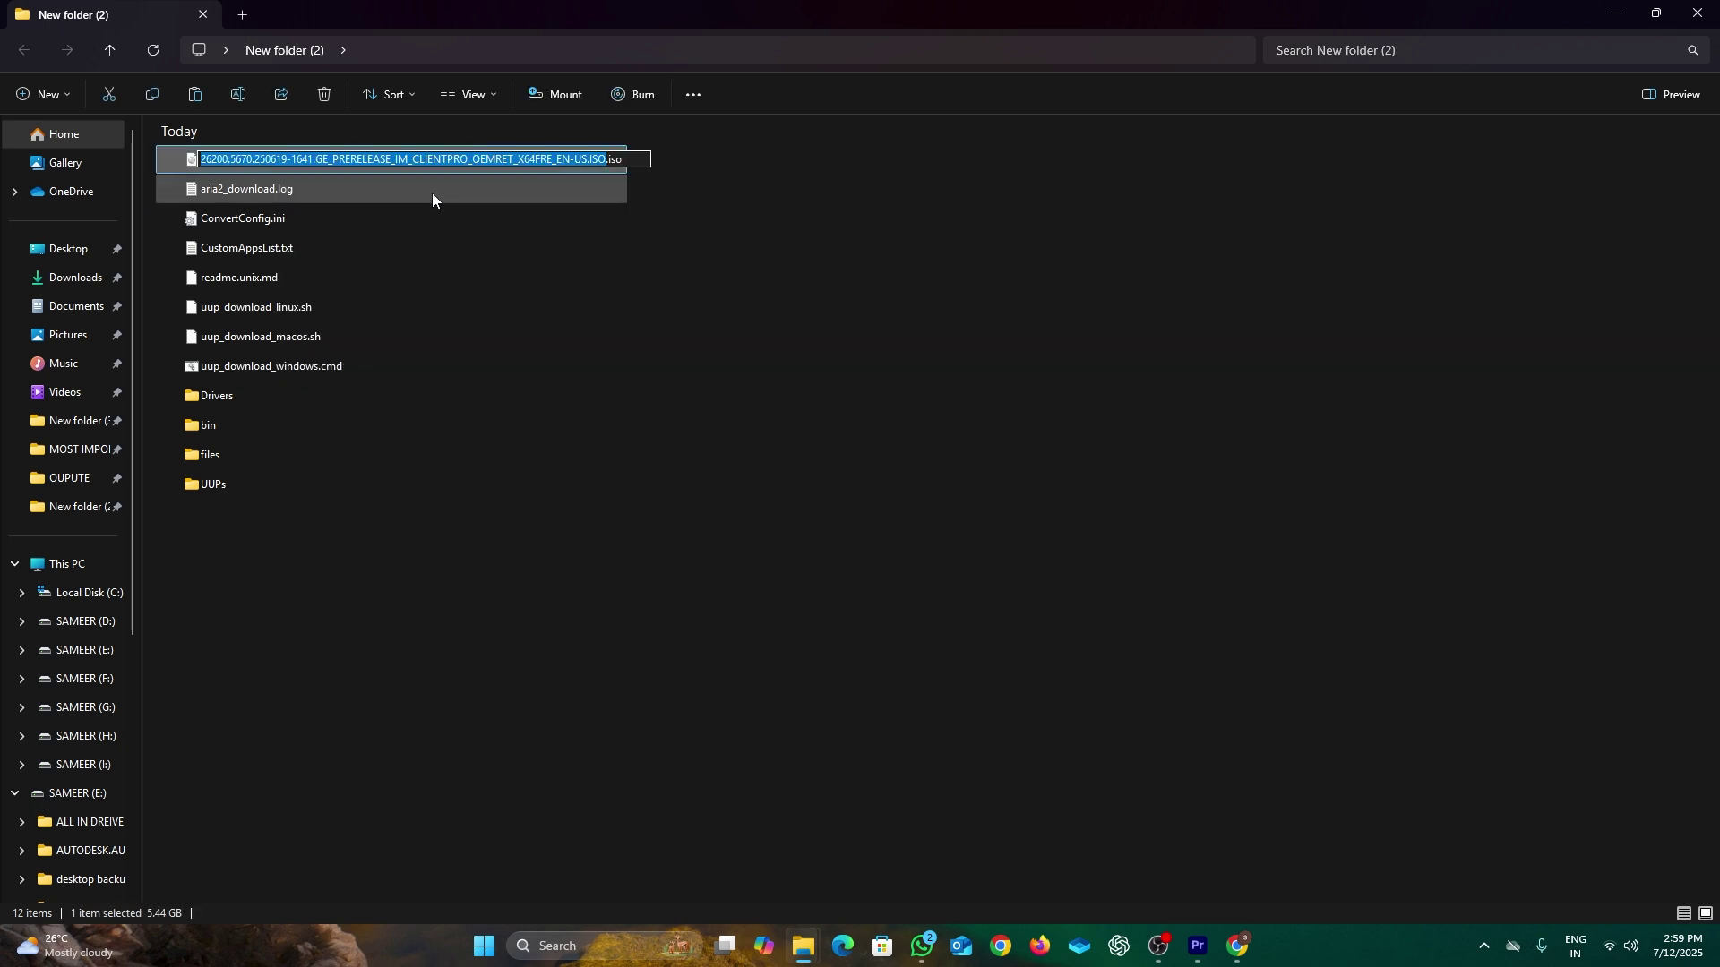
{"action": "key", "text": "BackSpace"}
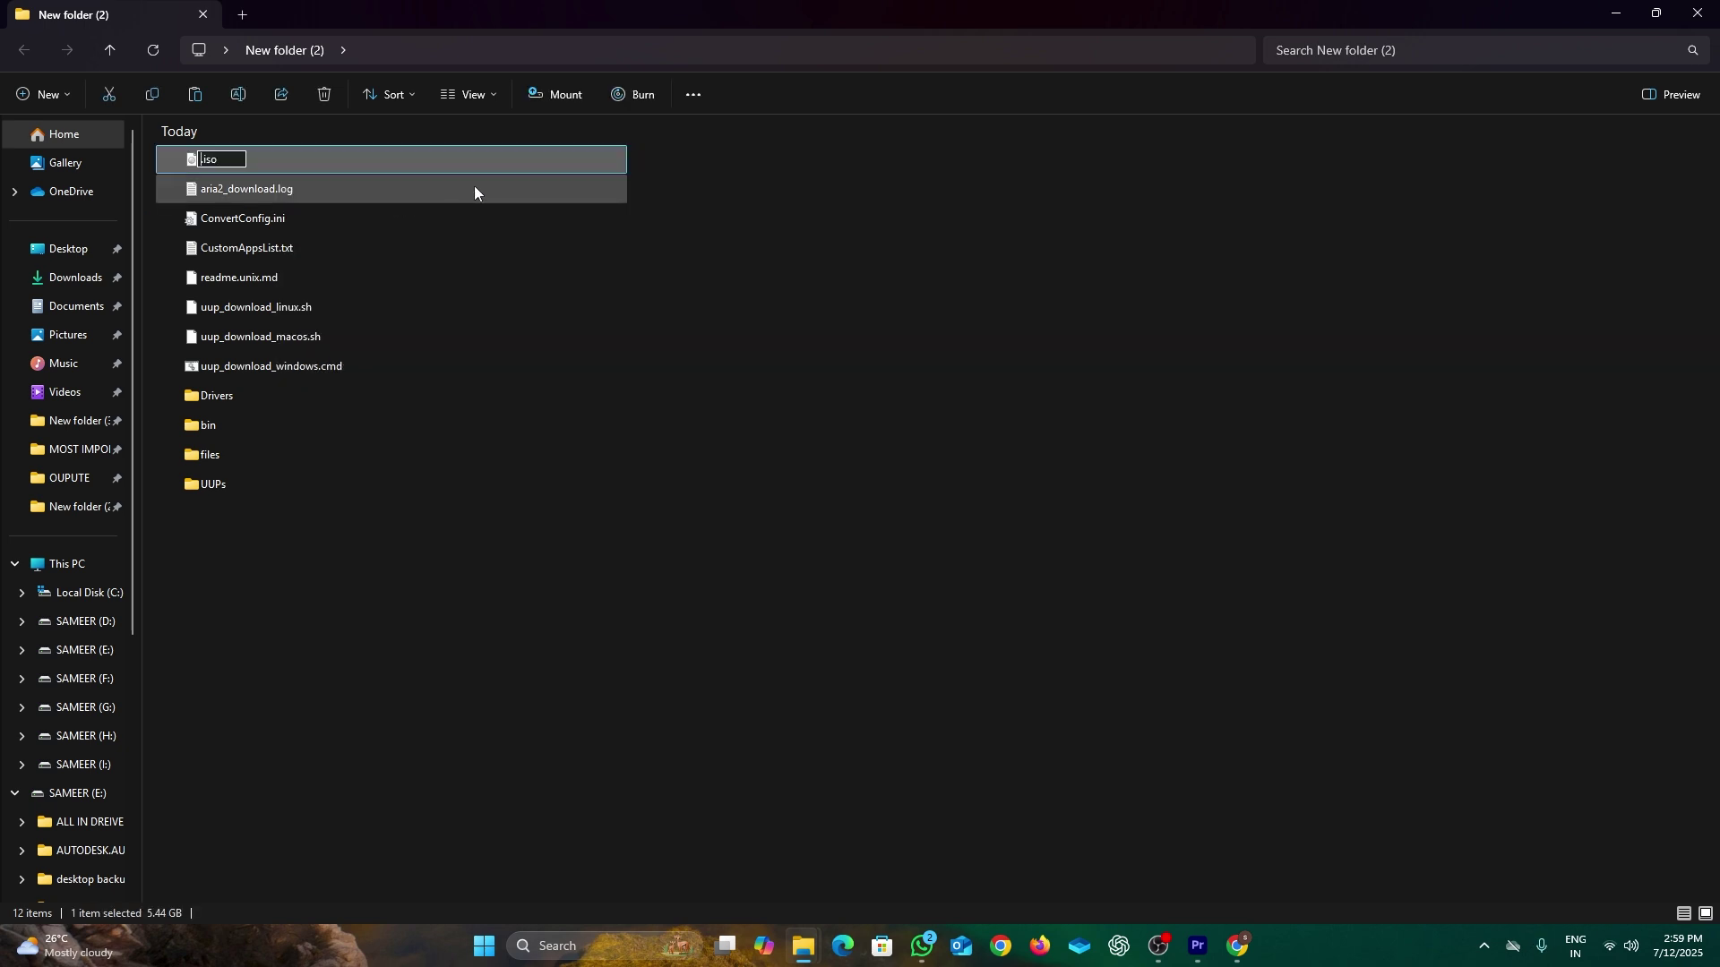
{"action": "type", "text": "25h2"}
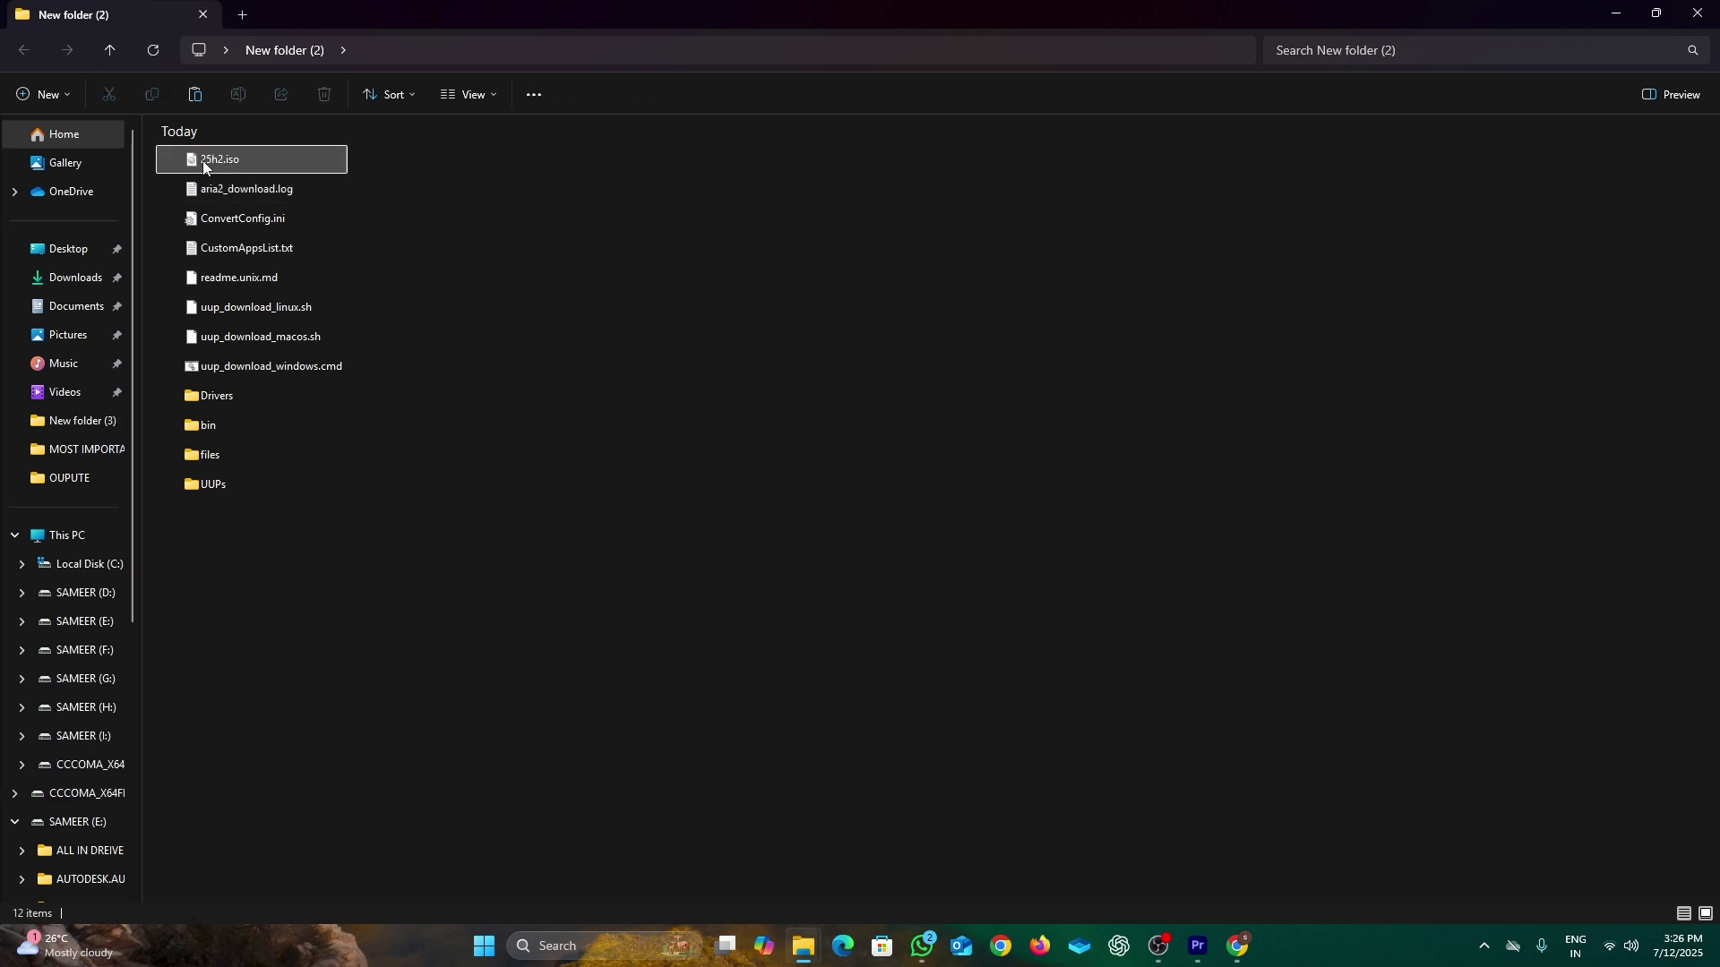
{"action": "right_click", "coordinate": [202, 162]}
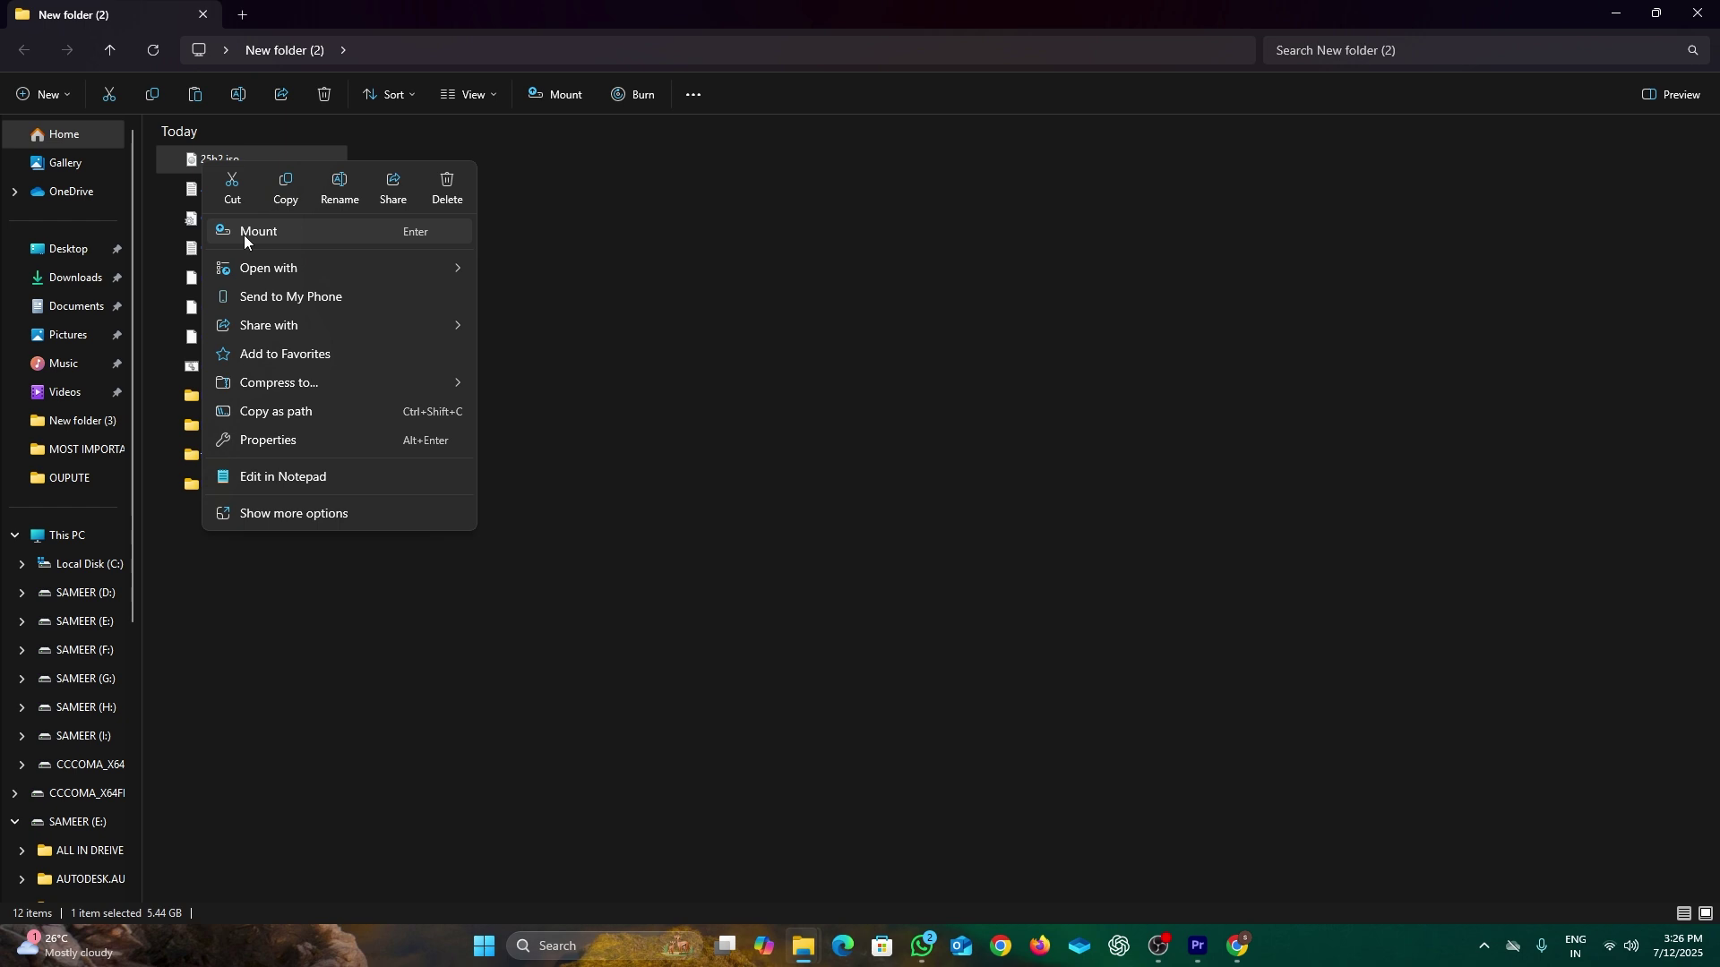
{"action": "left_click", "coordinate": [674, 647]}
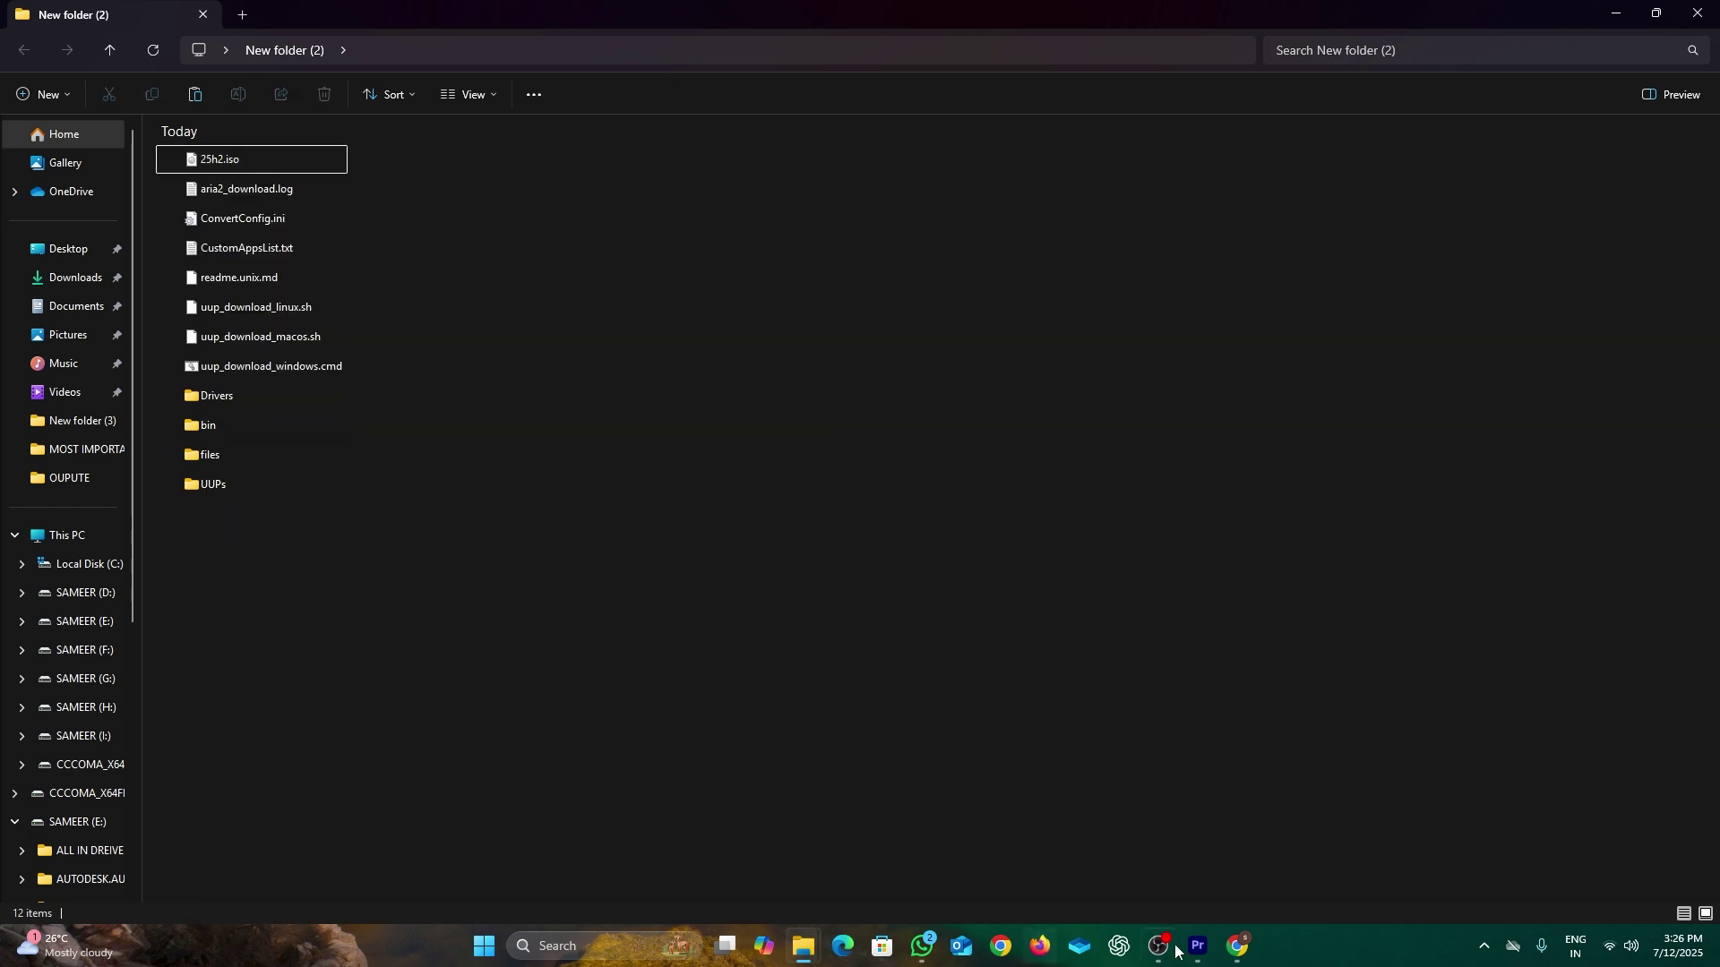
{"action": "left_click", "coordinate": [1241, 949]}
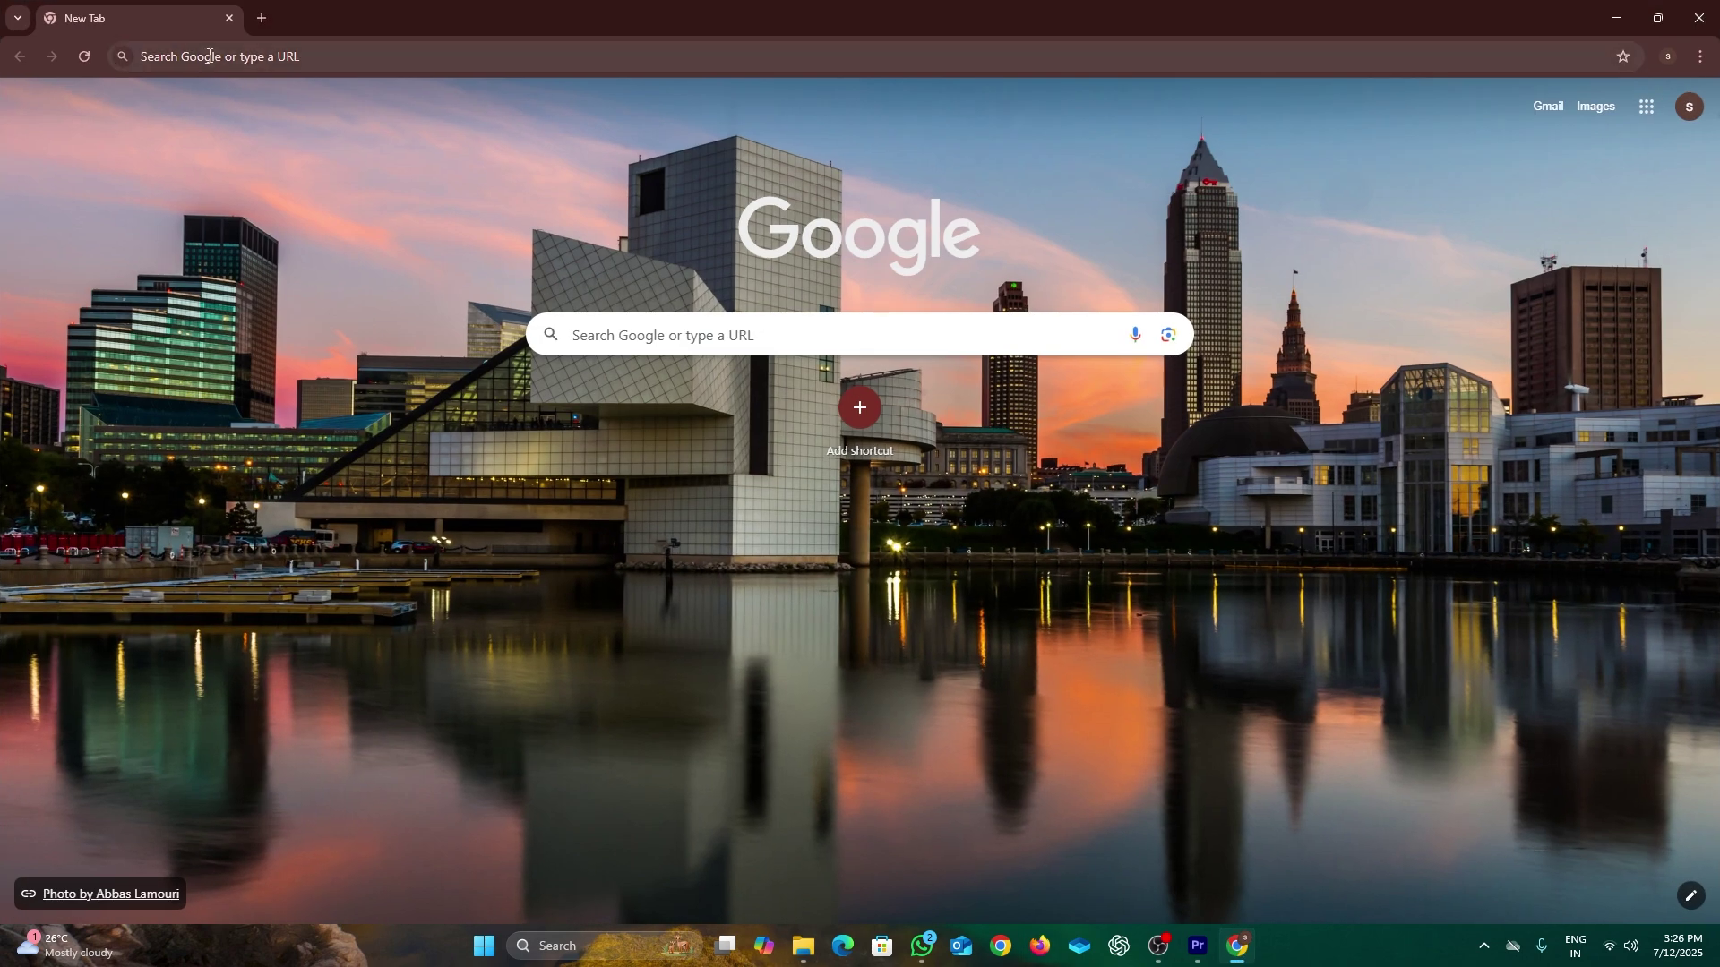
Step: Search for rufus, download rufus-4.9.exe from rufus.ie, and show it in Downloads
{"action": "left_click", "coordinate": [210, 55]}
{"action": "left_click", "coordinate": [183, 134]}
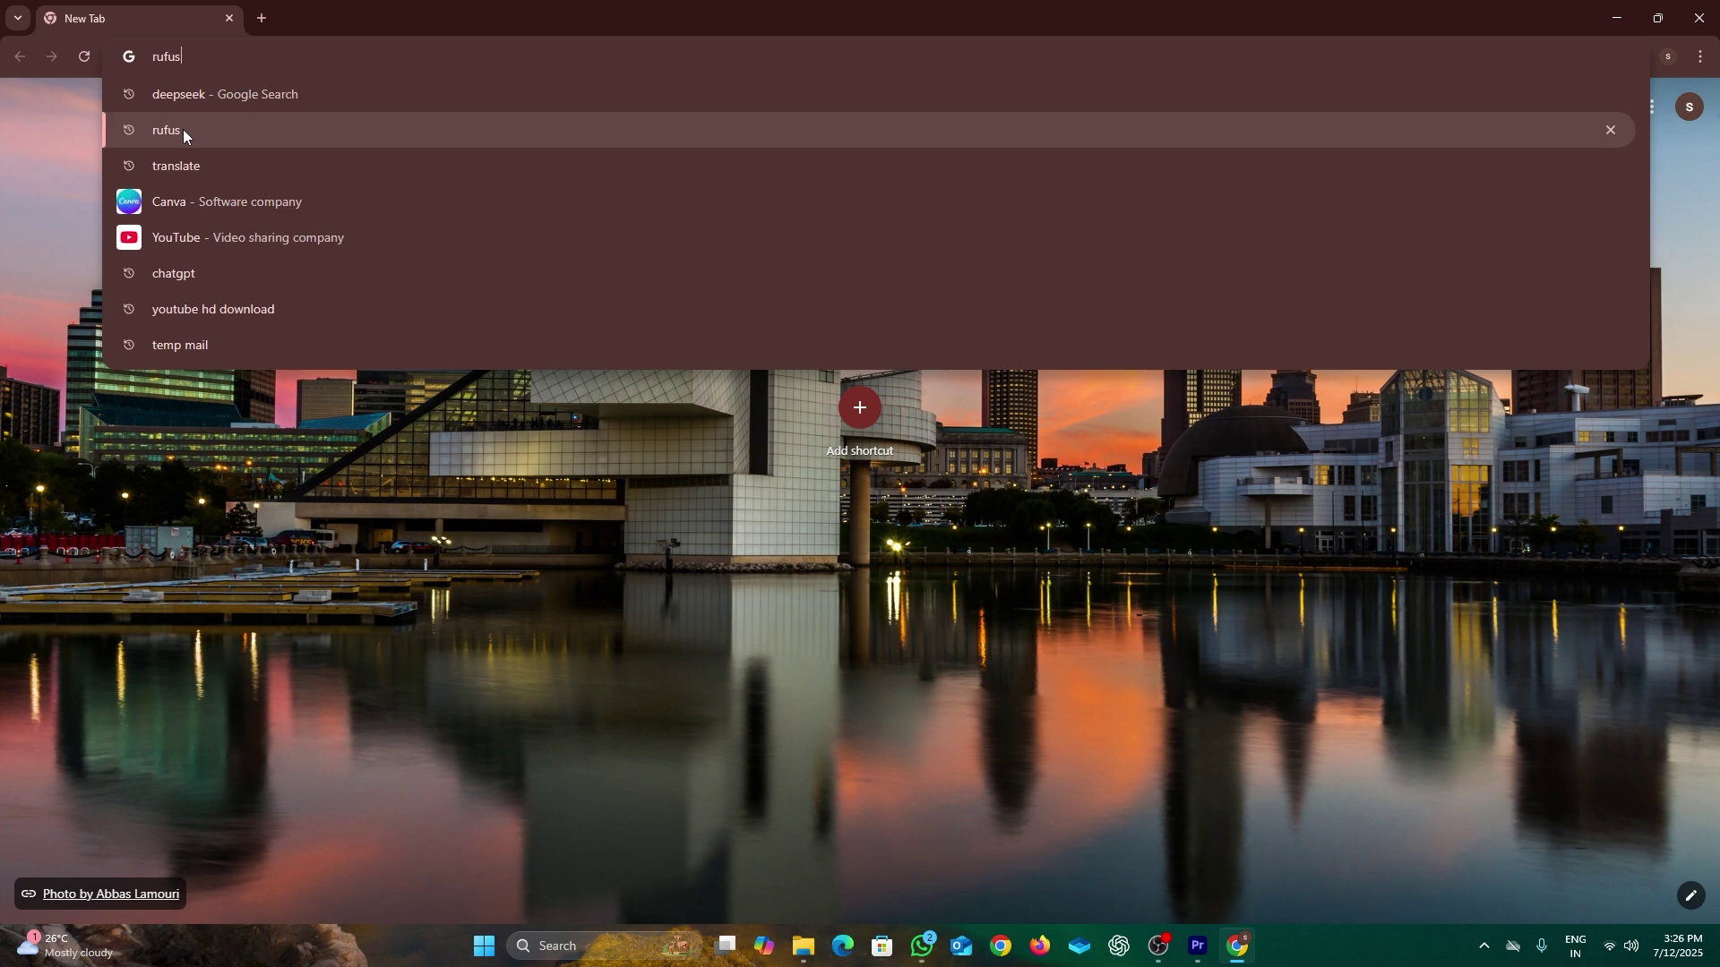
{"action": "left_click", "coordinate": [346, 283]}
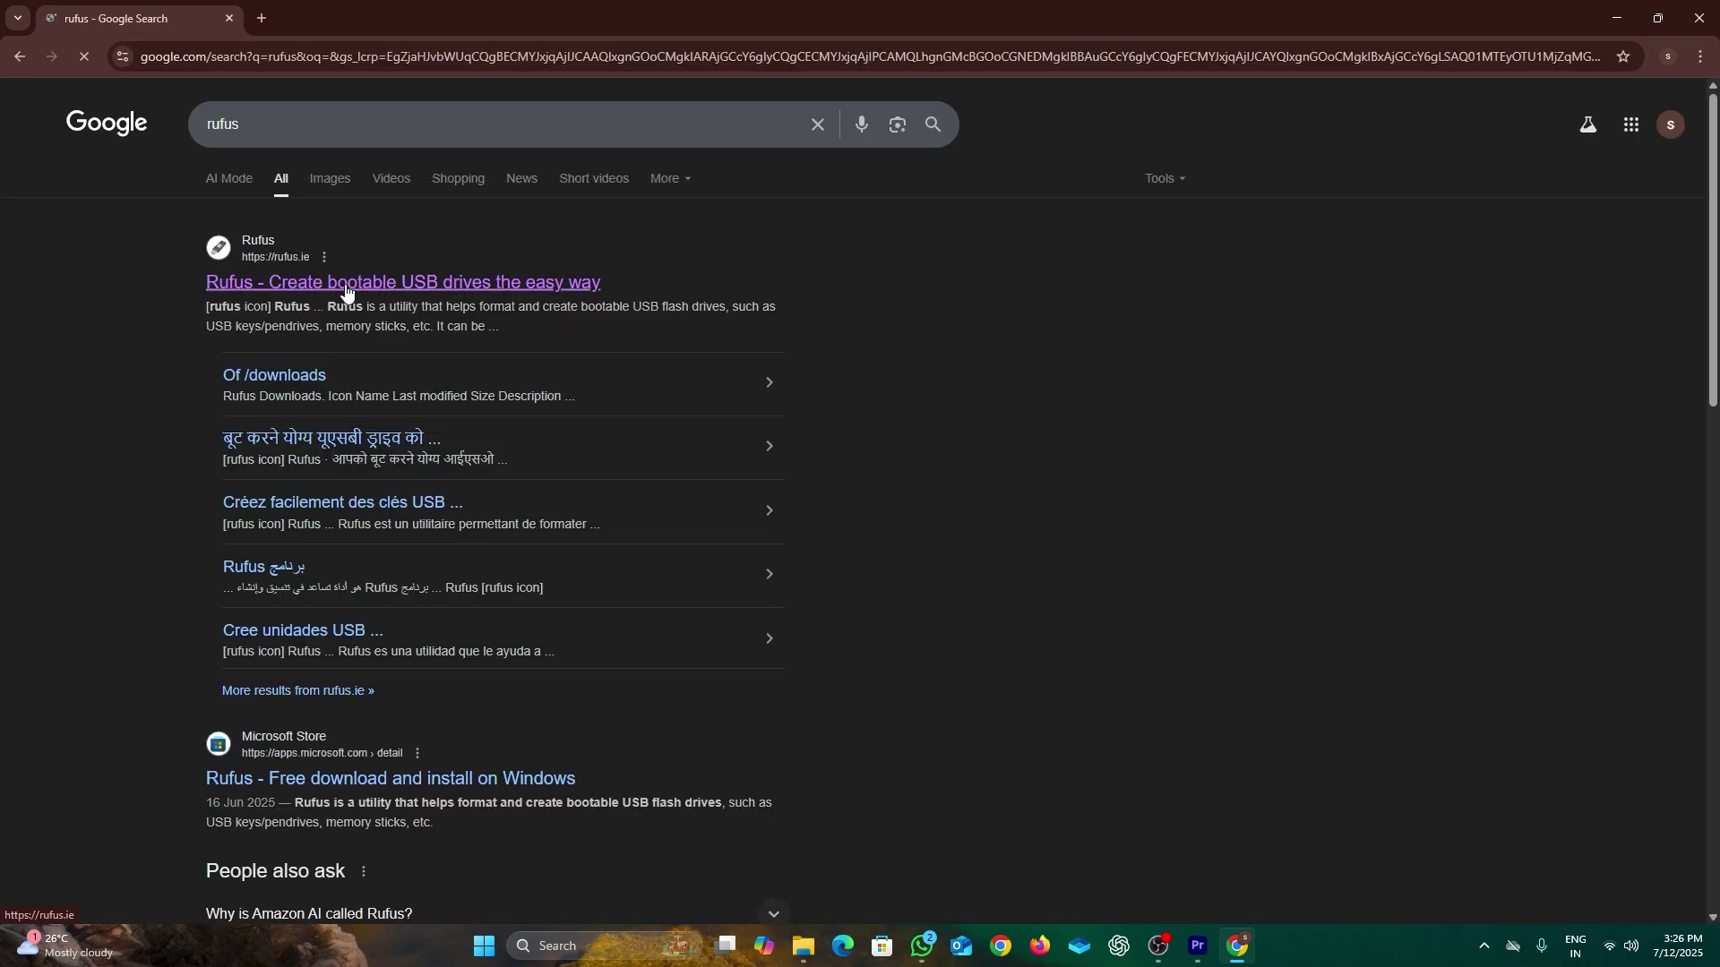
{"action": "scroll", "coordinate": [675, 502], "scroll_direction": "down", "scroll_amount": 11}
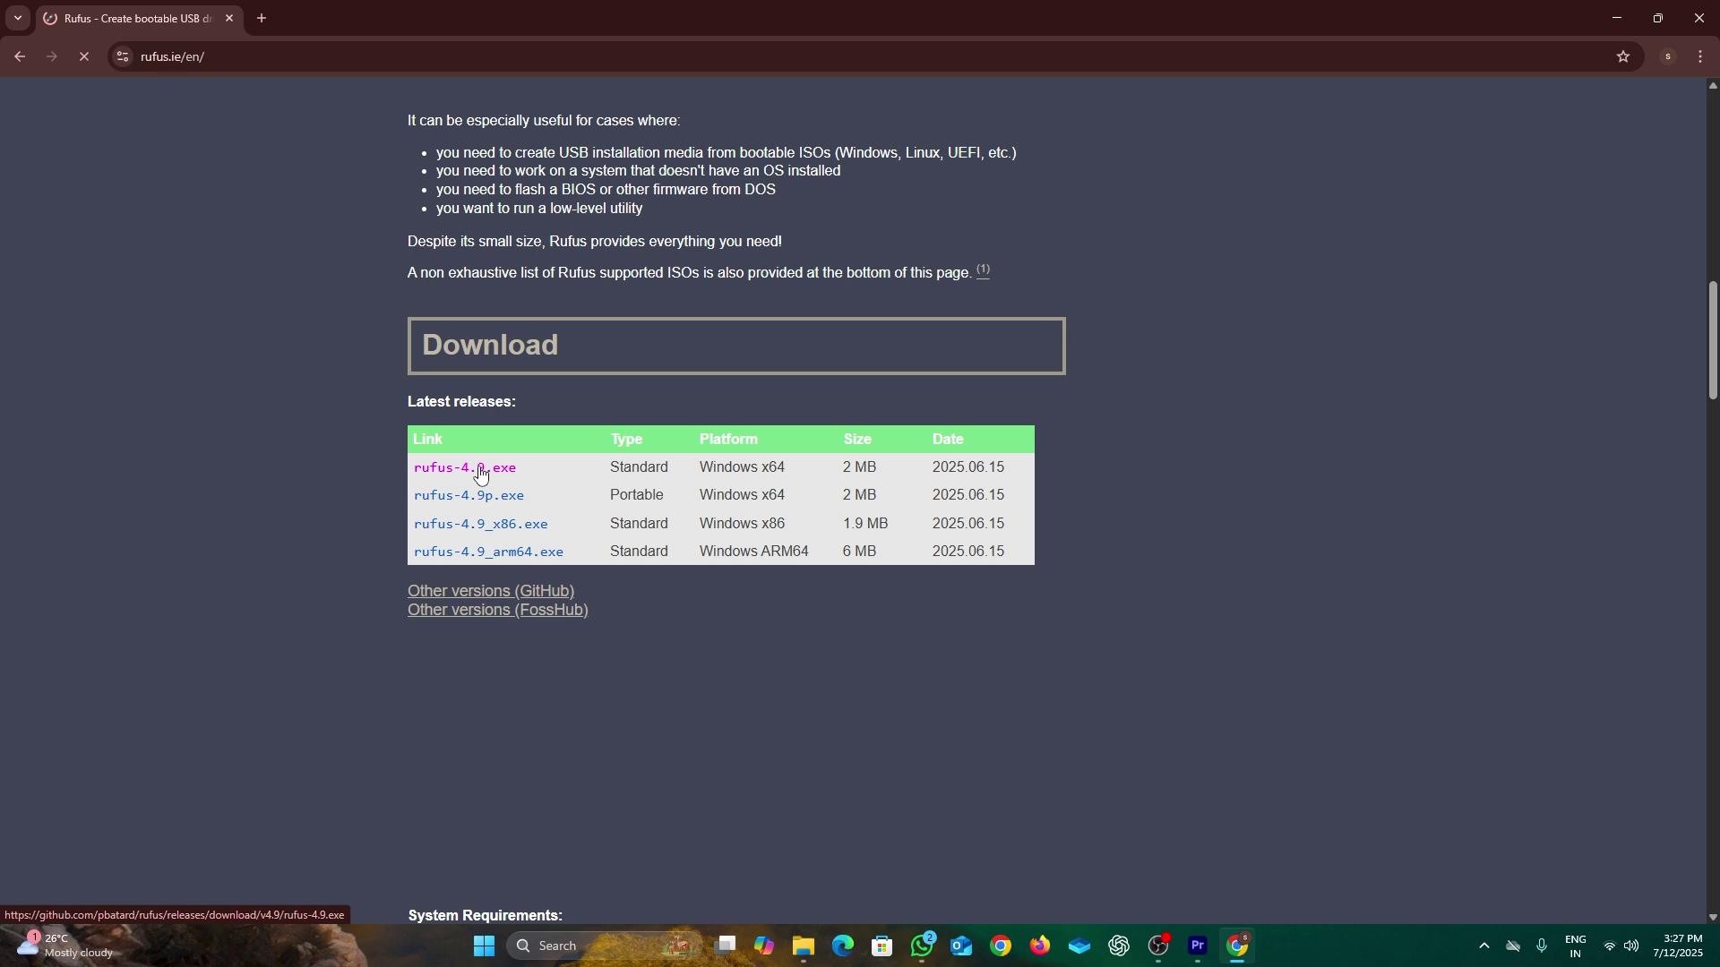
{"action": "left_click", "coordinate": [480, 469]}
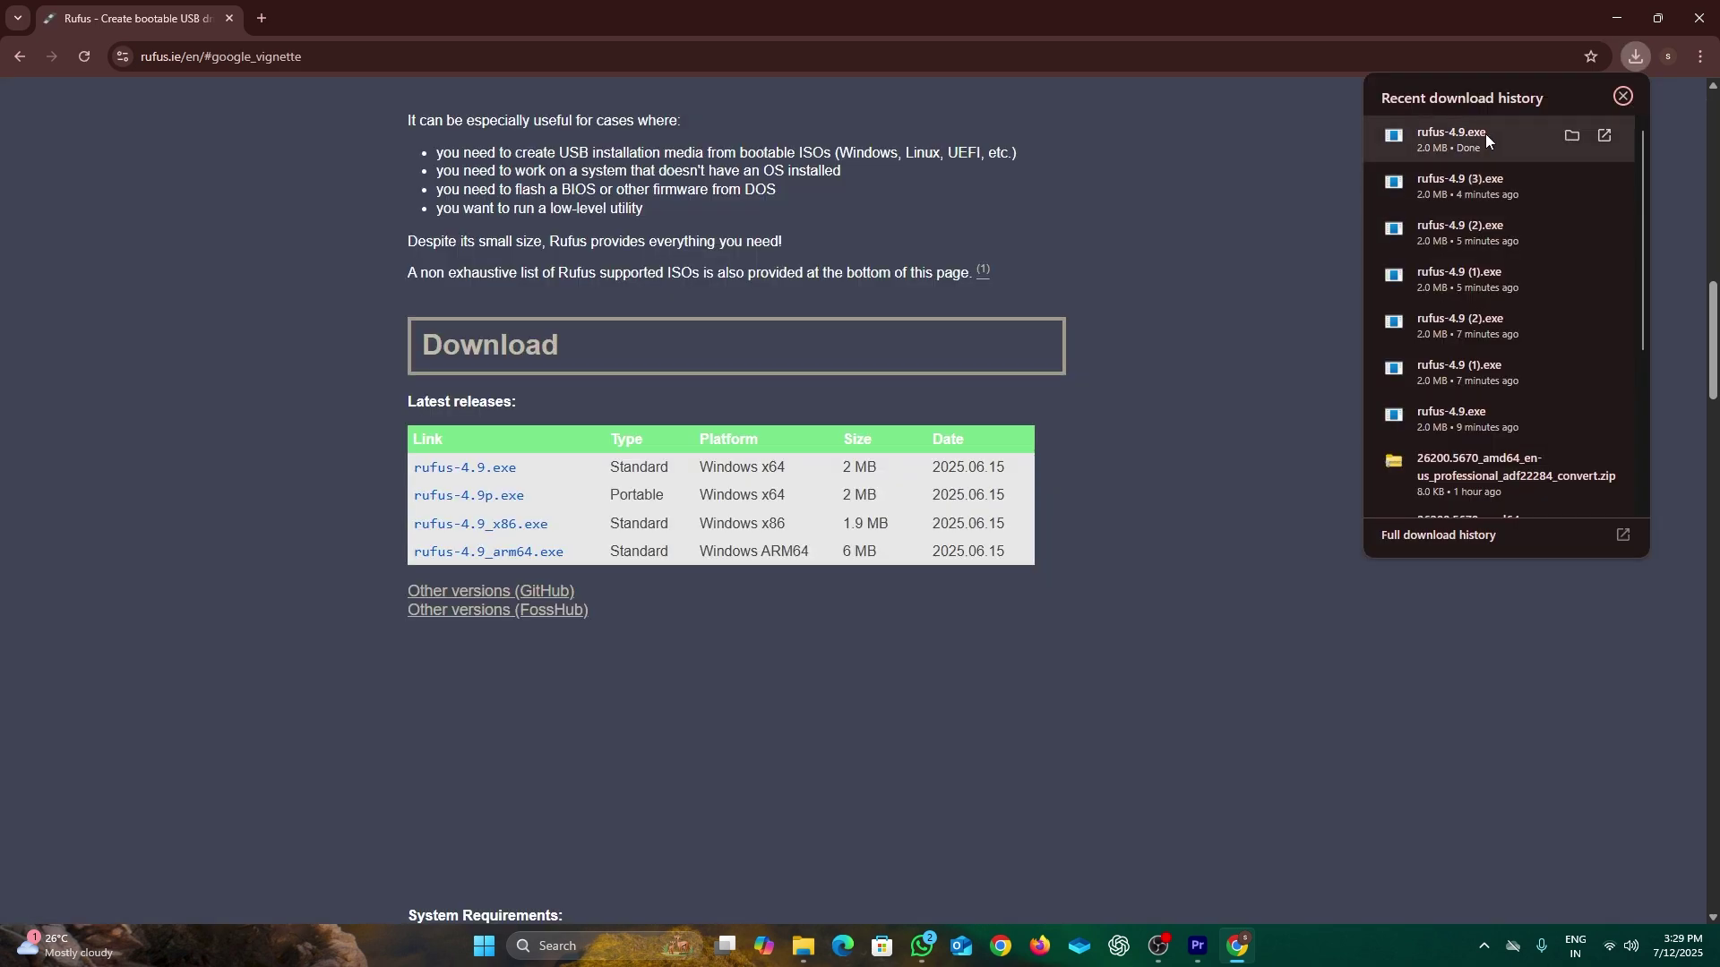
{"action": "left_click", "coordinate": [1573, 136]}
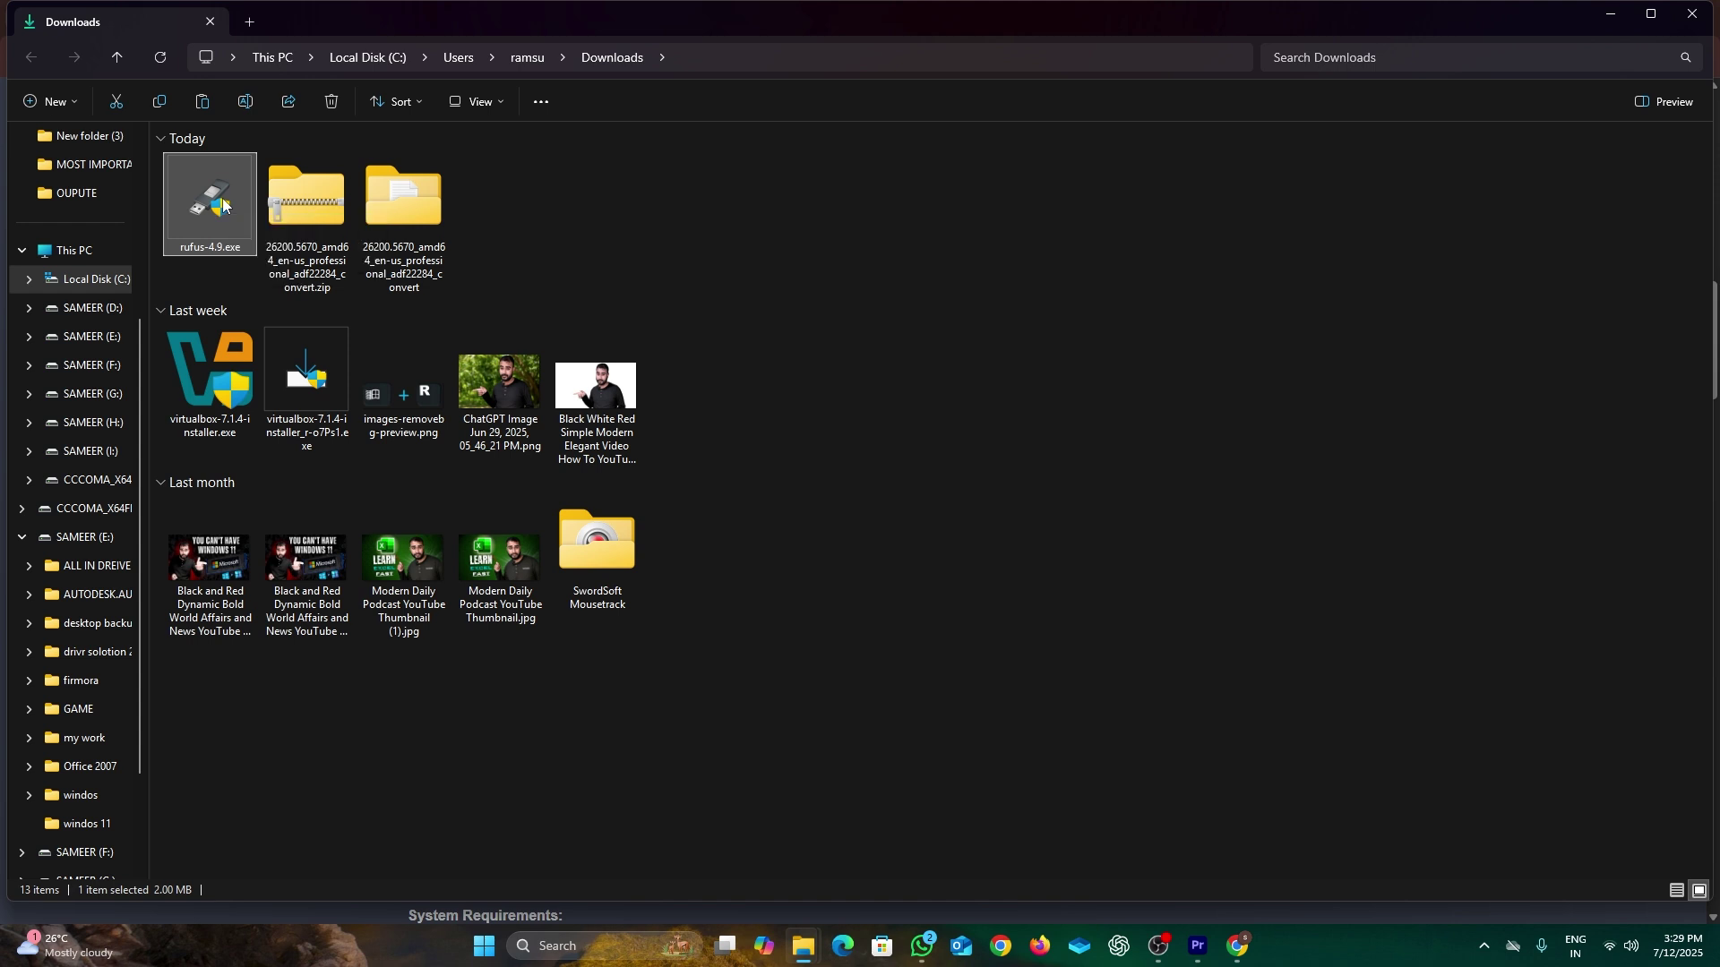
Step: Launch rufus-4.9.exe as administrator and select 25h2.iso as the boot image
{"action": "right_click", "coordinate": [223, 206]}
{"action": "left_click", "coordinate": [303, 354]}
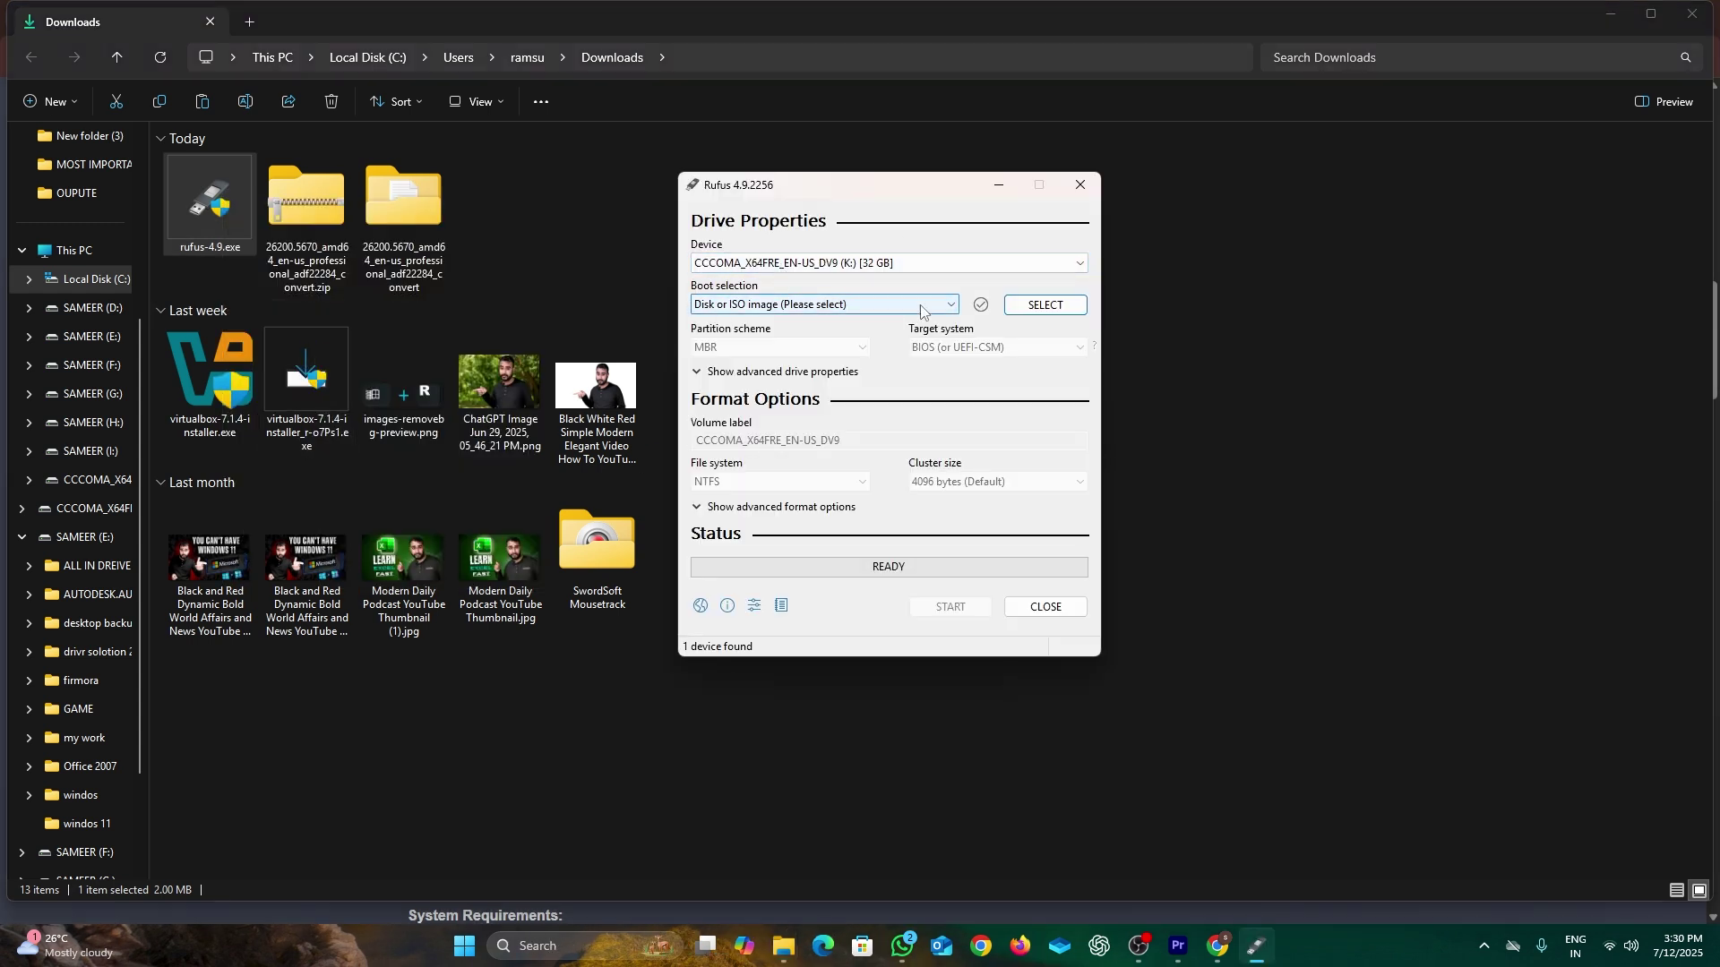
{"action": "left_click", "coordinate": [1007, 308]}
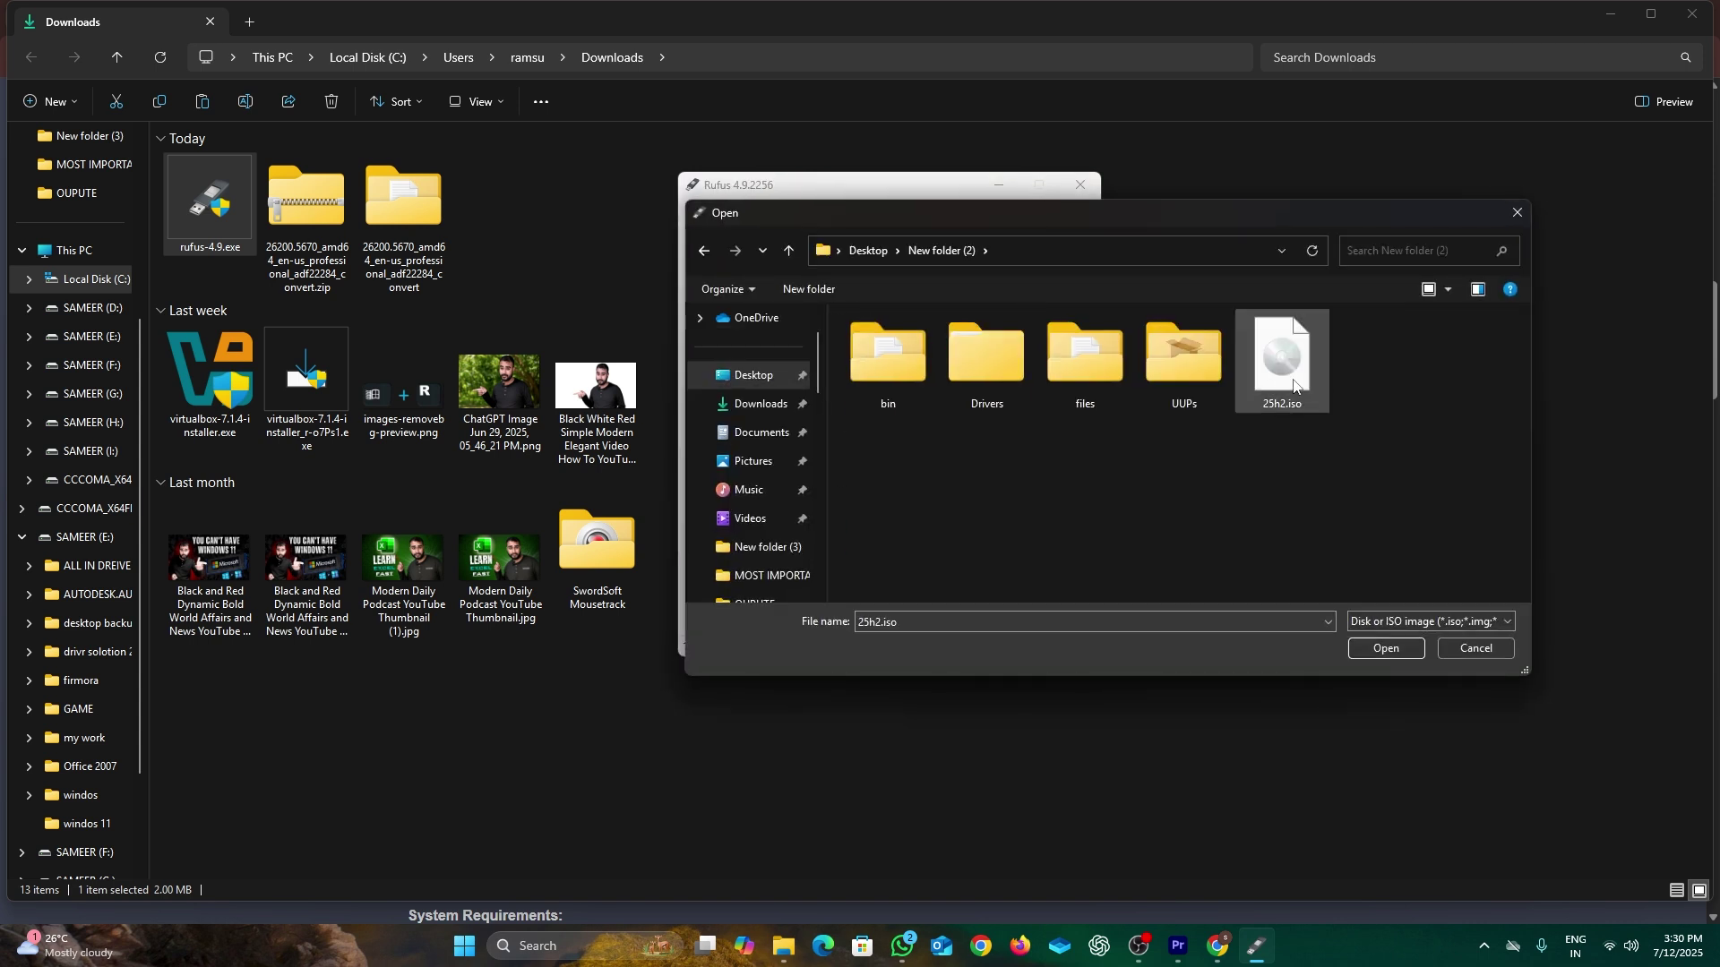
{"action": "left_click", "coordinate": [1385, 648]}
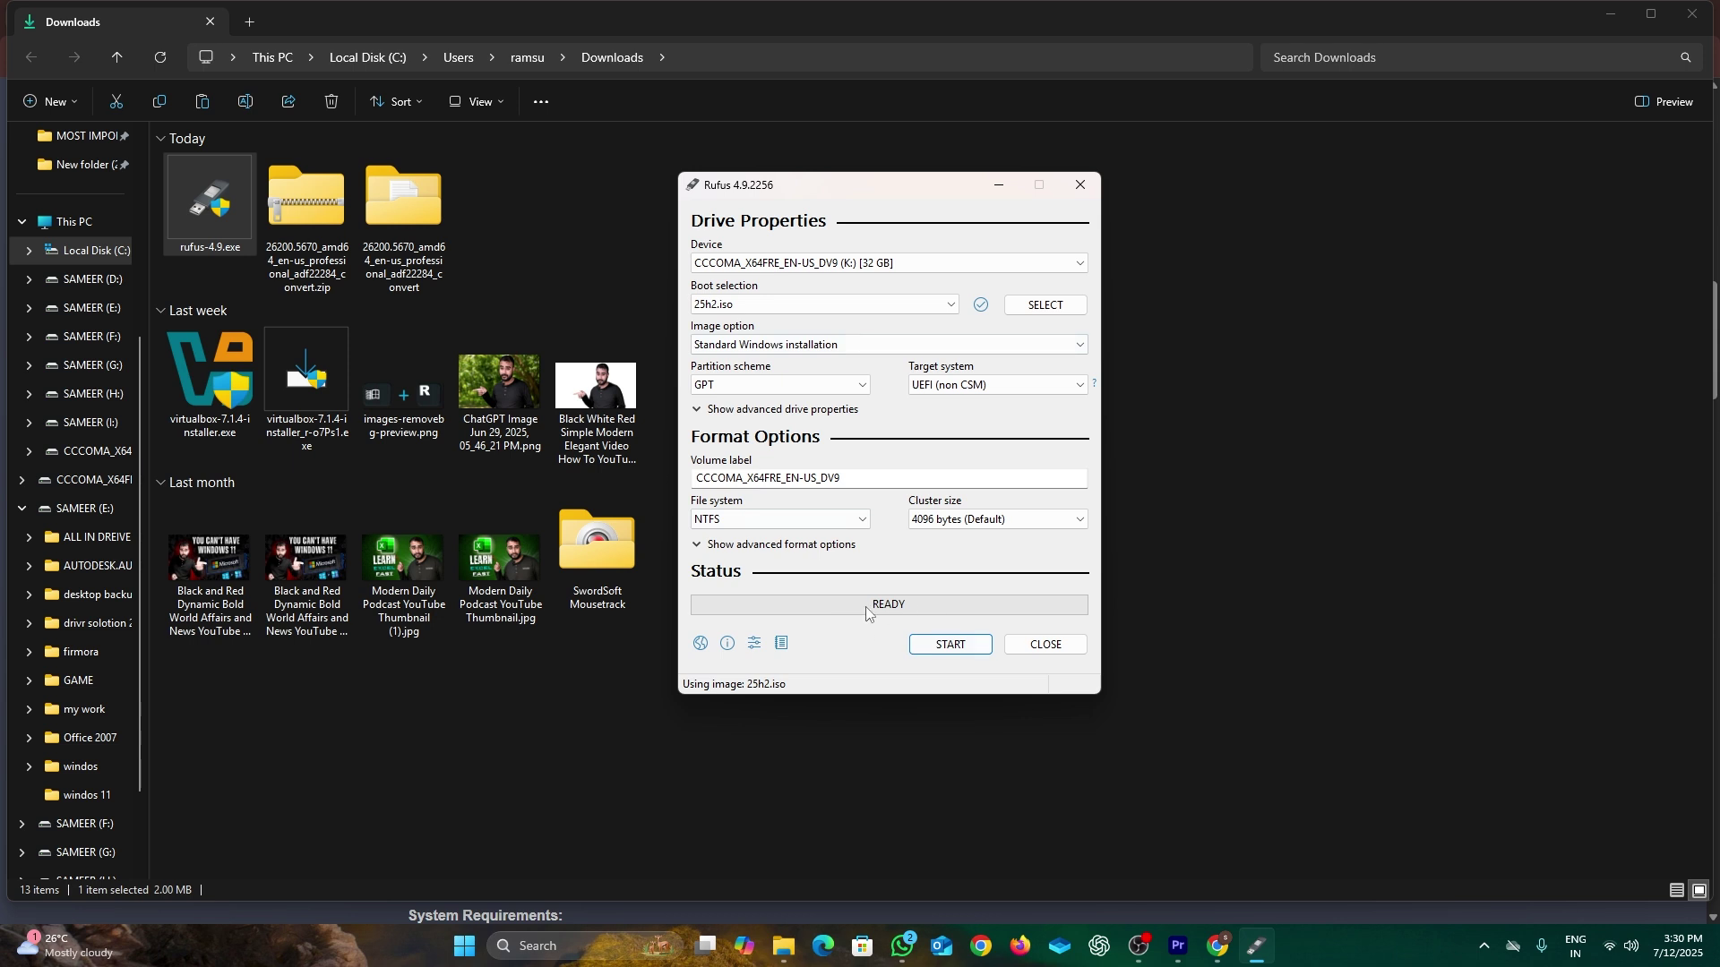
Step: Write the image to the USB drive, confirming the customization, UEFI and erase warnings, then close Rufus
{"action": "left_click", "coordinate": [955, 649]}
{"action": "left_click", "coordinate": [988, 549]}
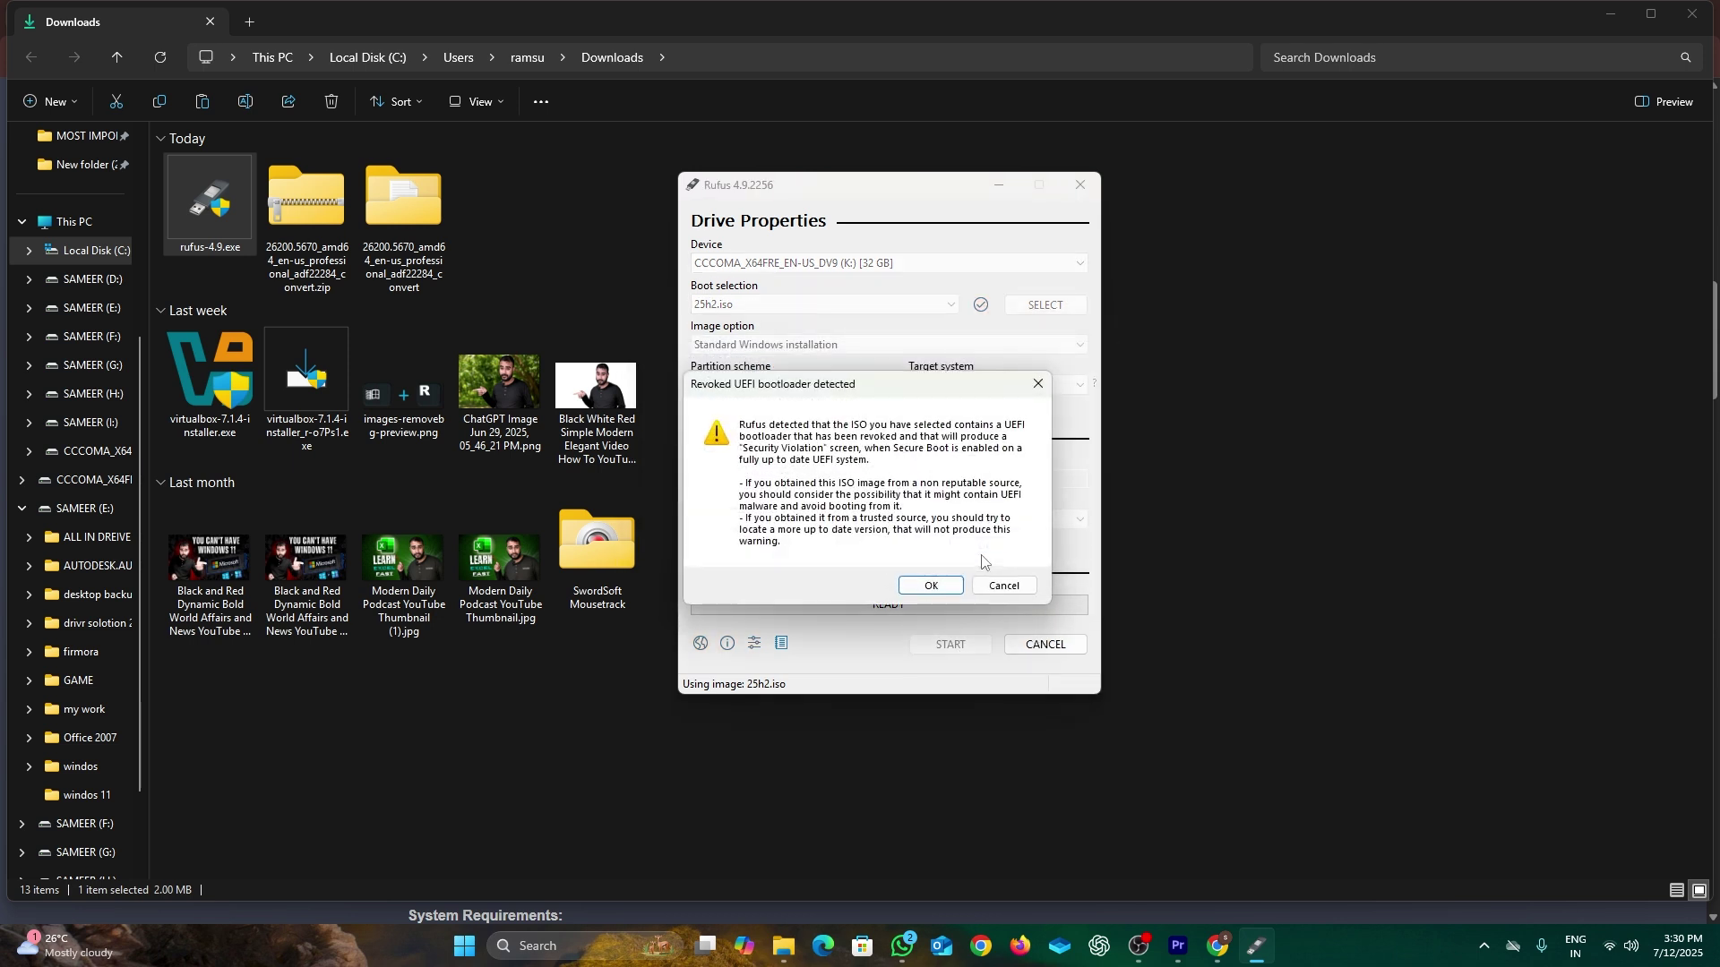
{"action": "left_click", "coordinate": [932, 587]}
{"action": "left_click", "coordinate": [930, 554]}
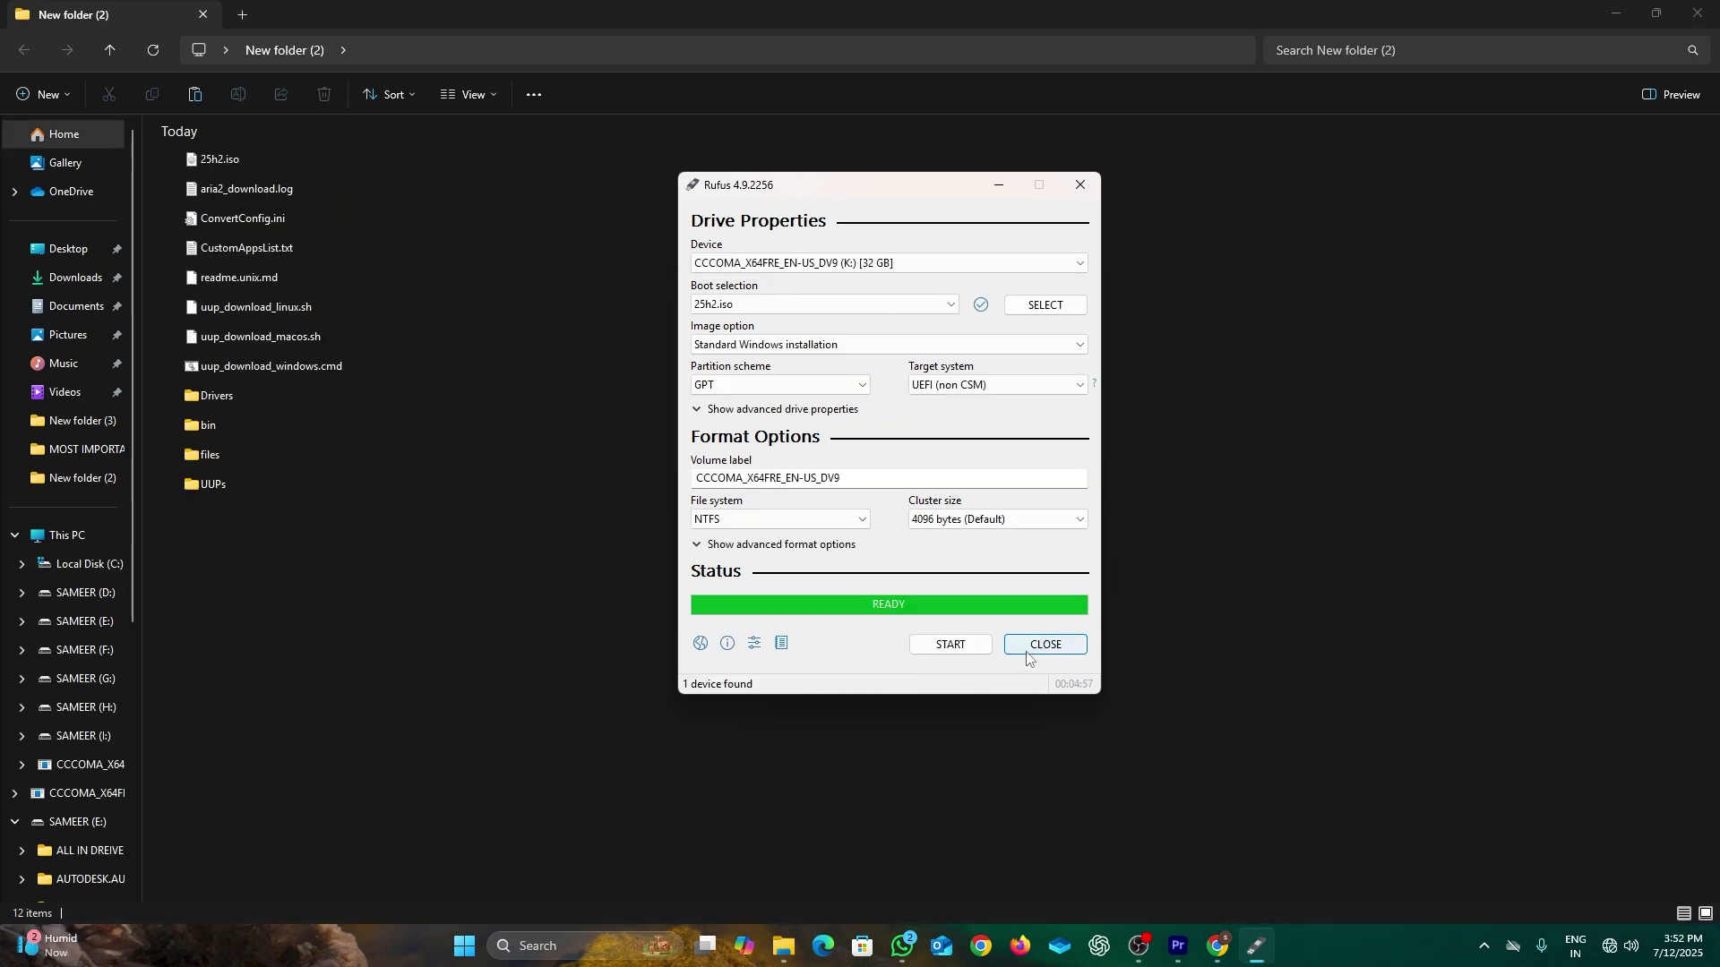
{"action": "left_click", "coordinate": [1027, 647]}
{"action": "left_click", "coordinate": [1614, 14]}
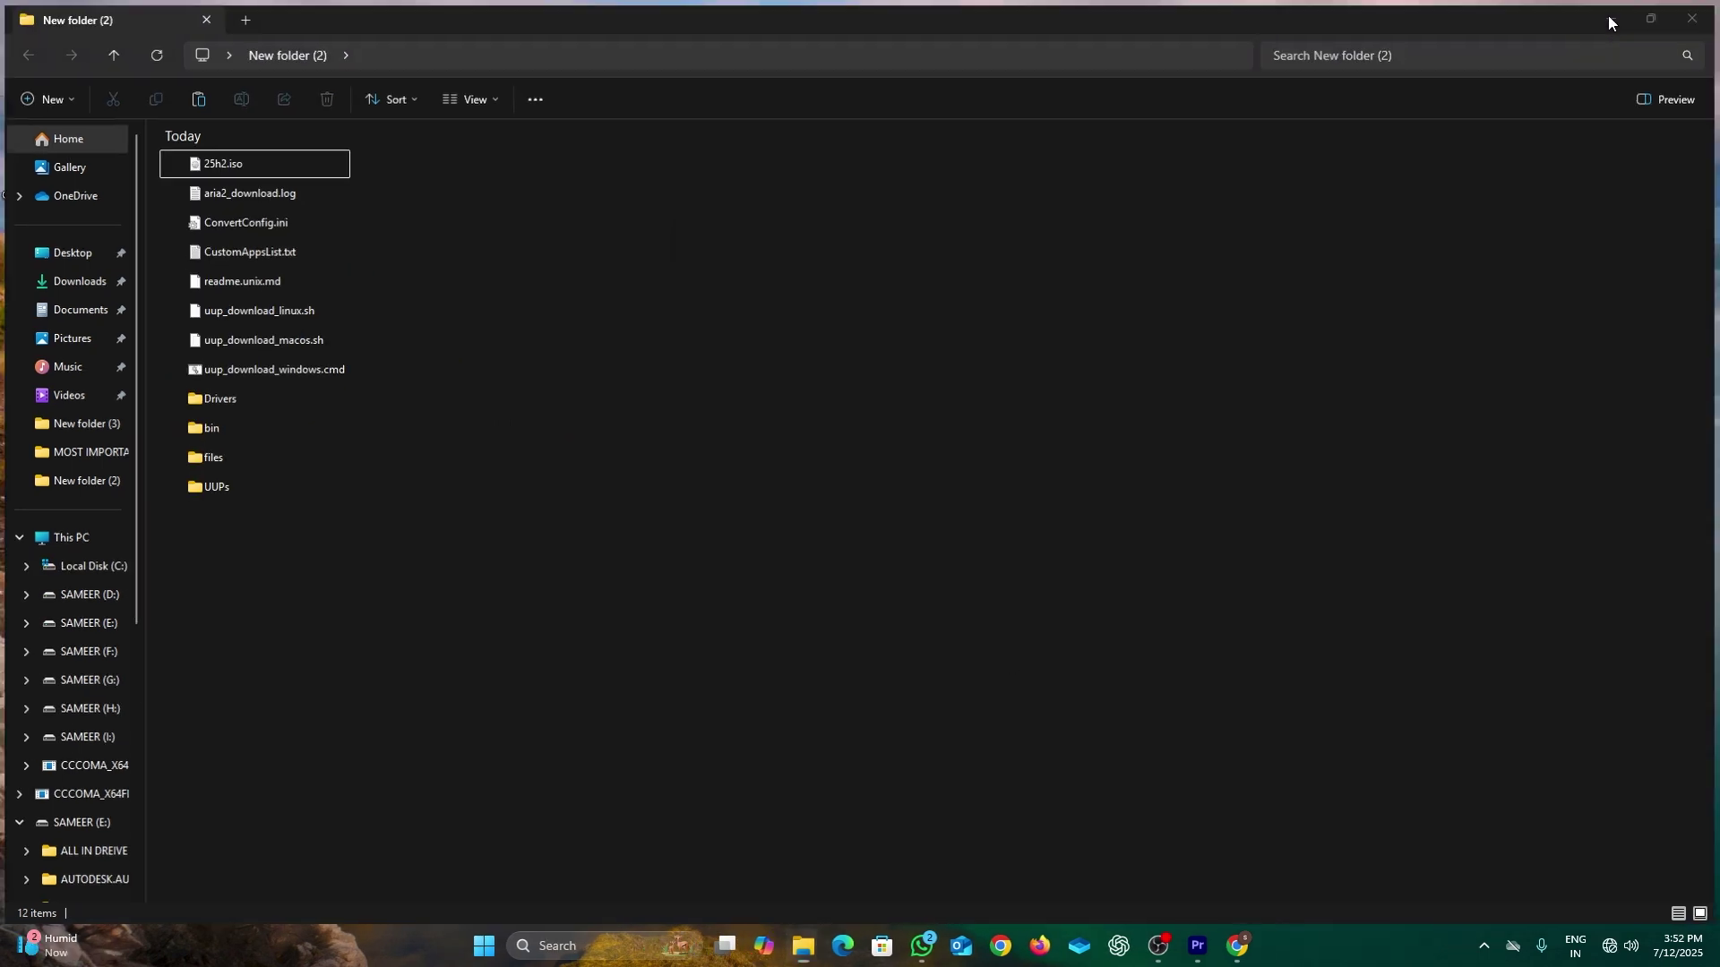
Step: Boot the VM from the EFI VMware Virtual SATA CDROM Drive
{"action": "key", "text": "super+e"}
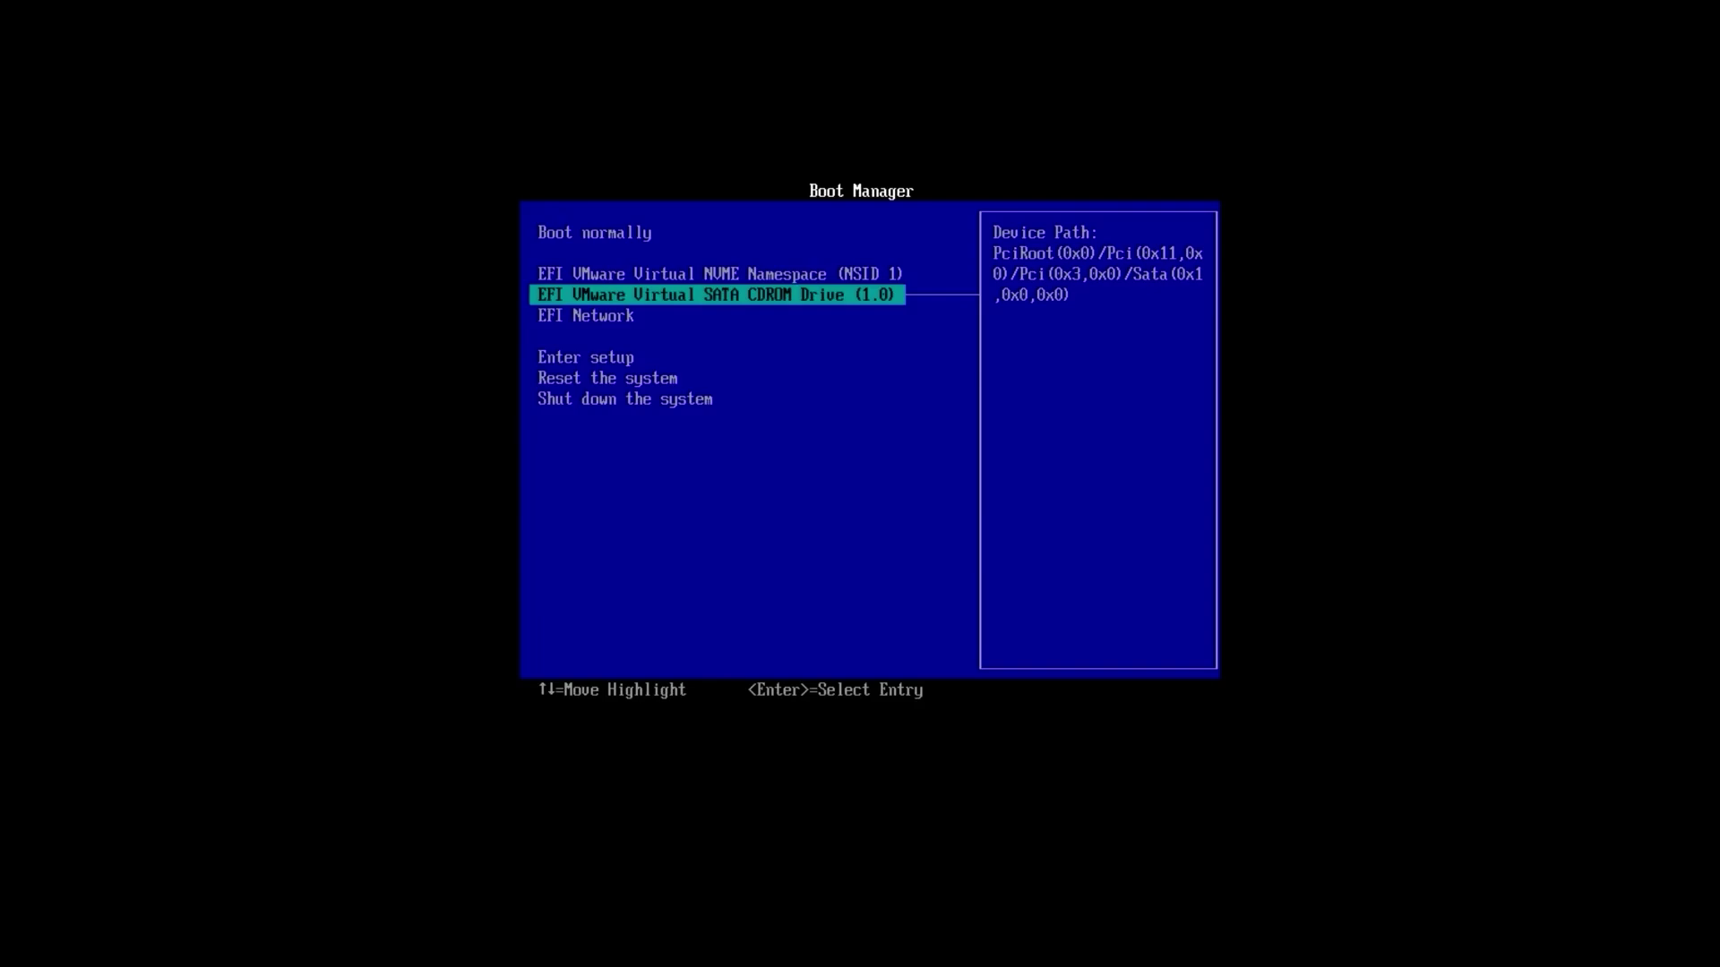
{"action": "key", "text": "Return"}
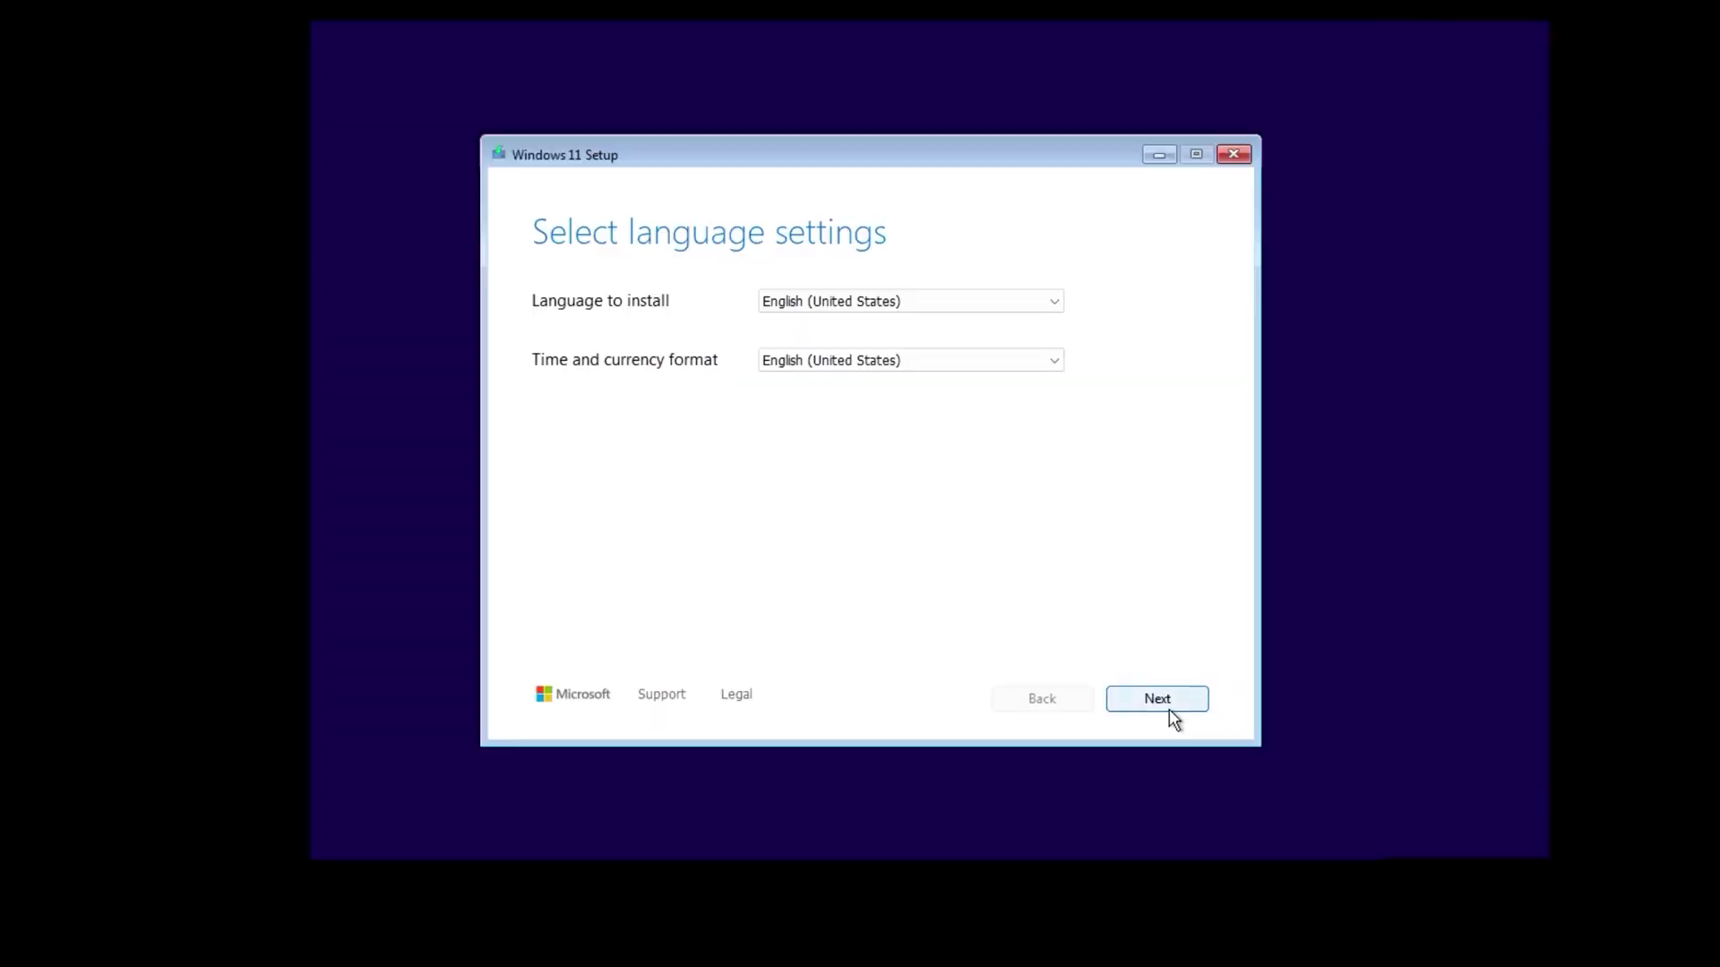
Step: Accept the default language and US keyboard, and agree that everything will be deleted
{"action": "left_click", "coordinate": [1166, 712]}
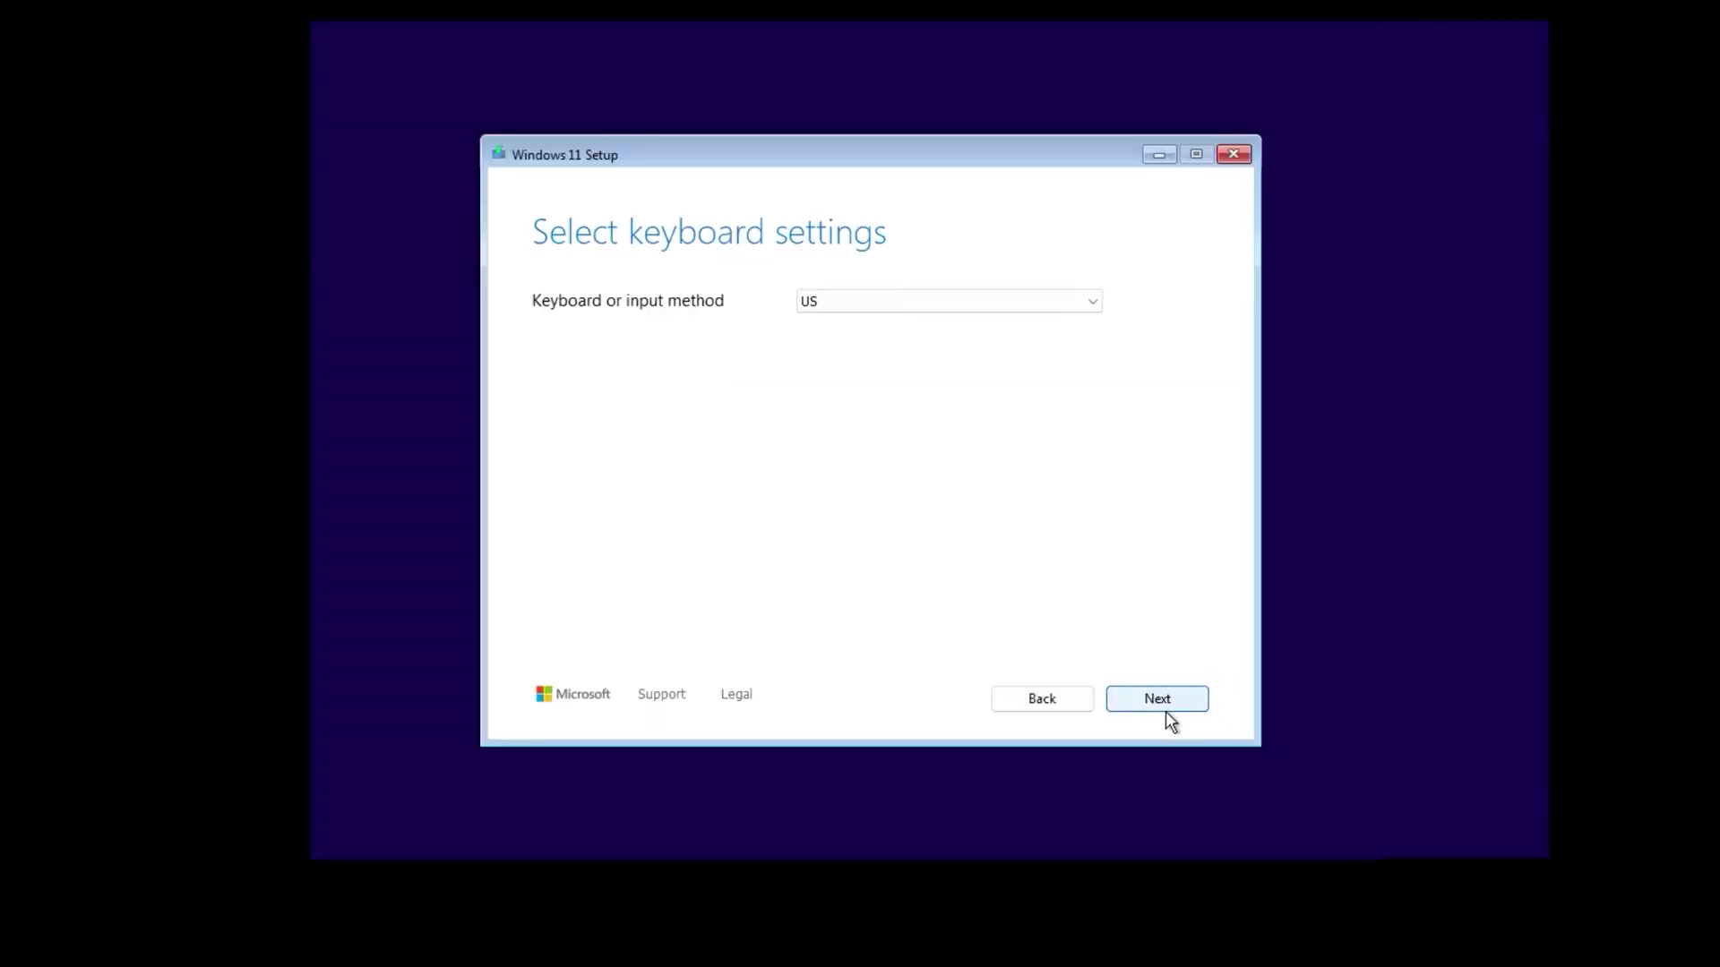
{"action": "left_click", "coordinate": [1165, 711]}
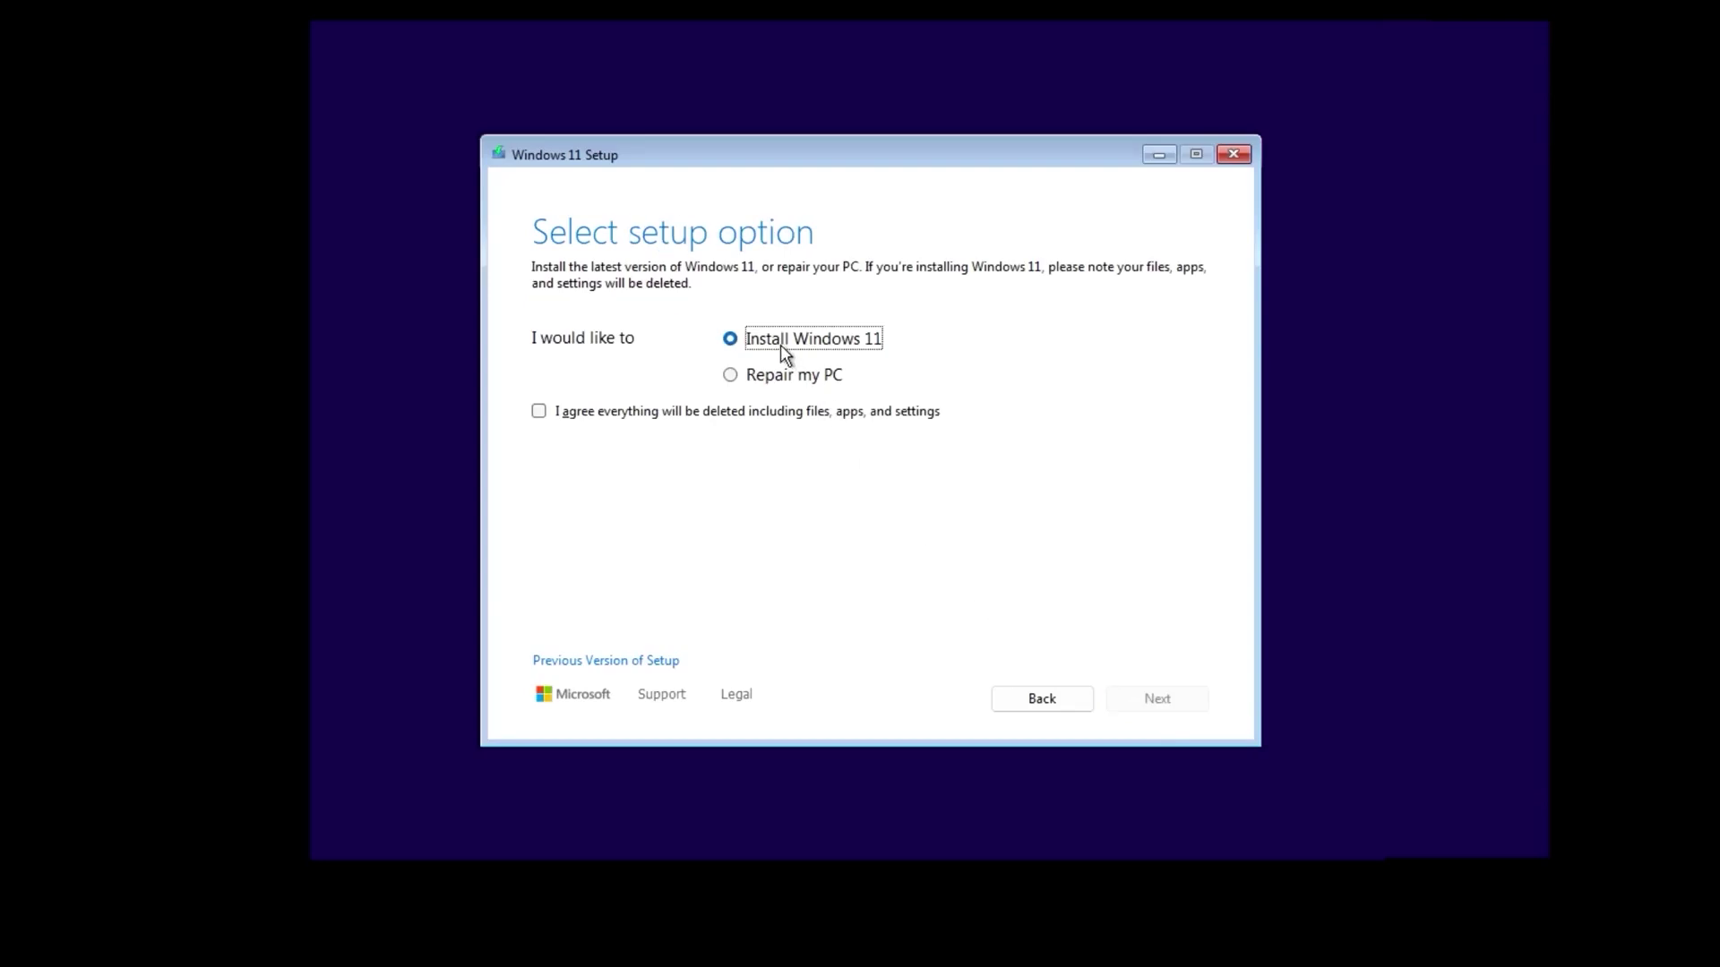
{"action": "left_click", "coordinate": [541, 412]}
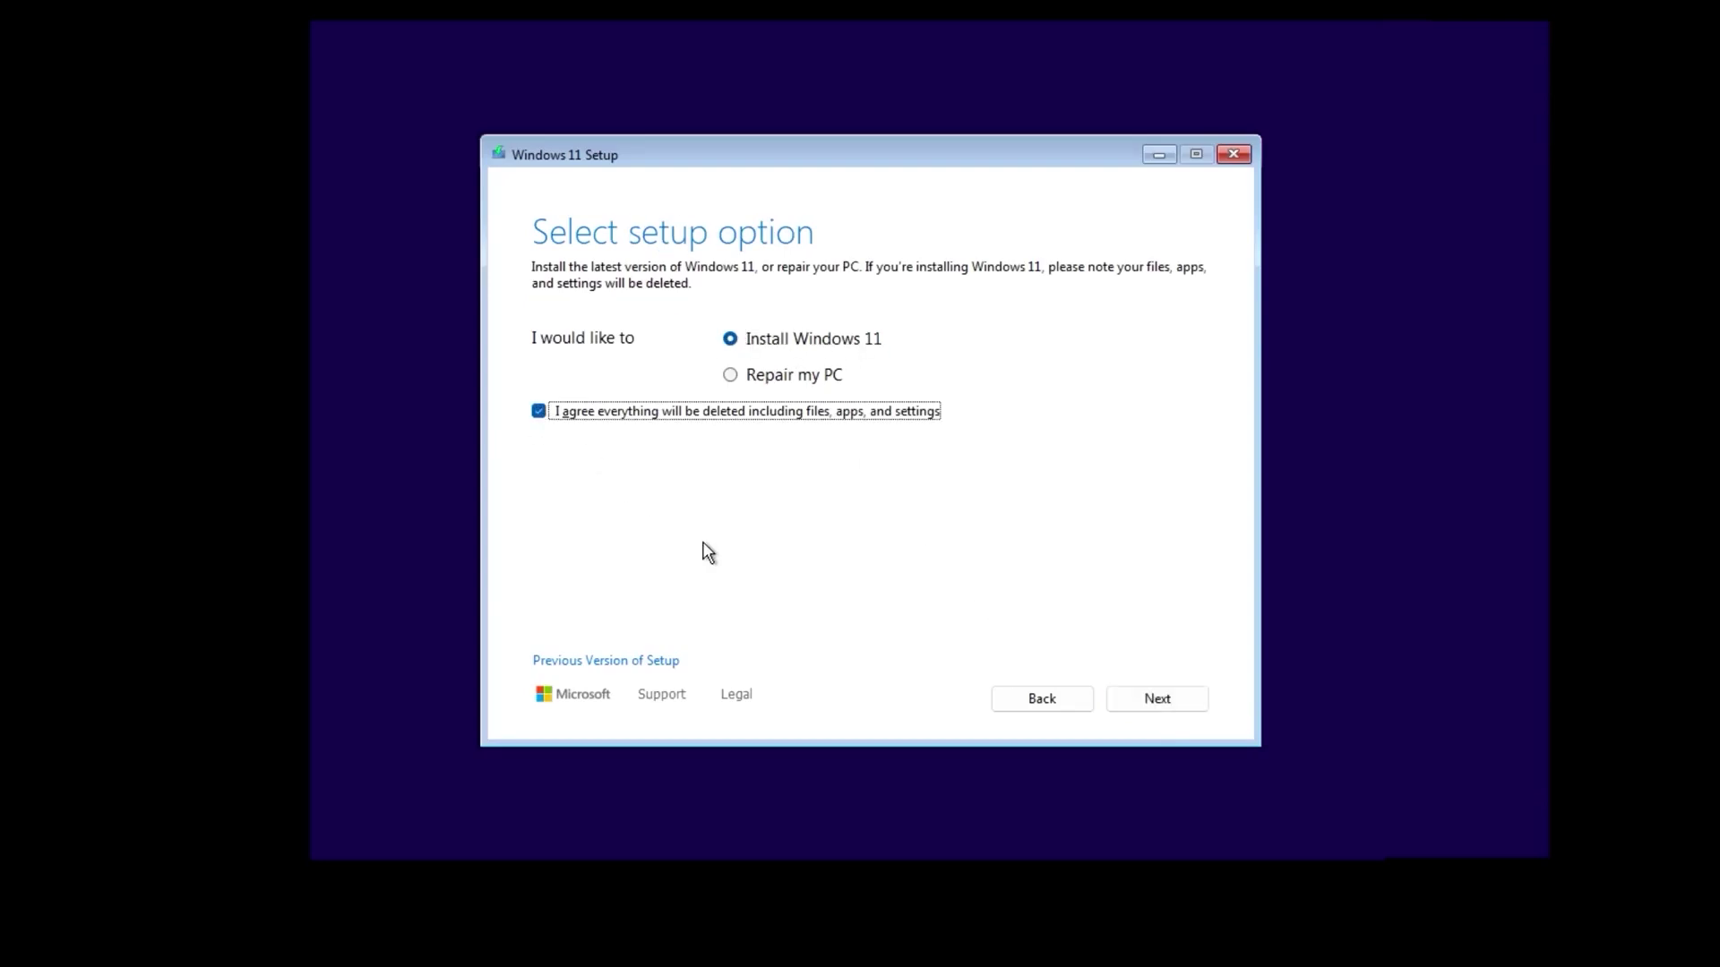
{"action": "left_click", "coordinate": [1147, 702]}
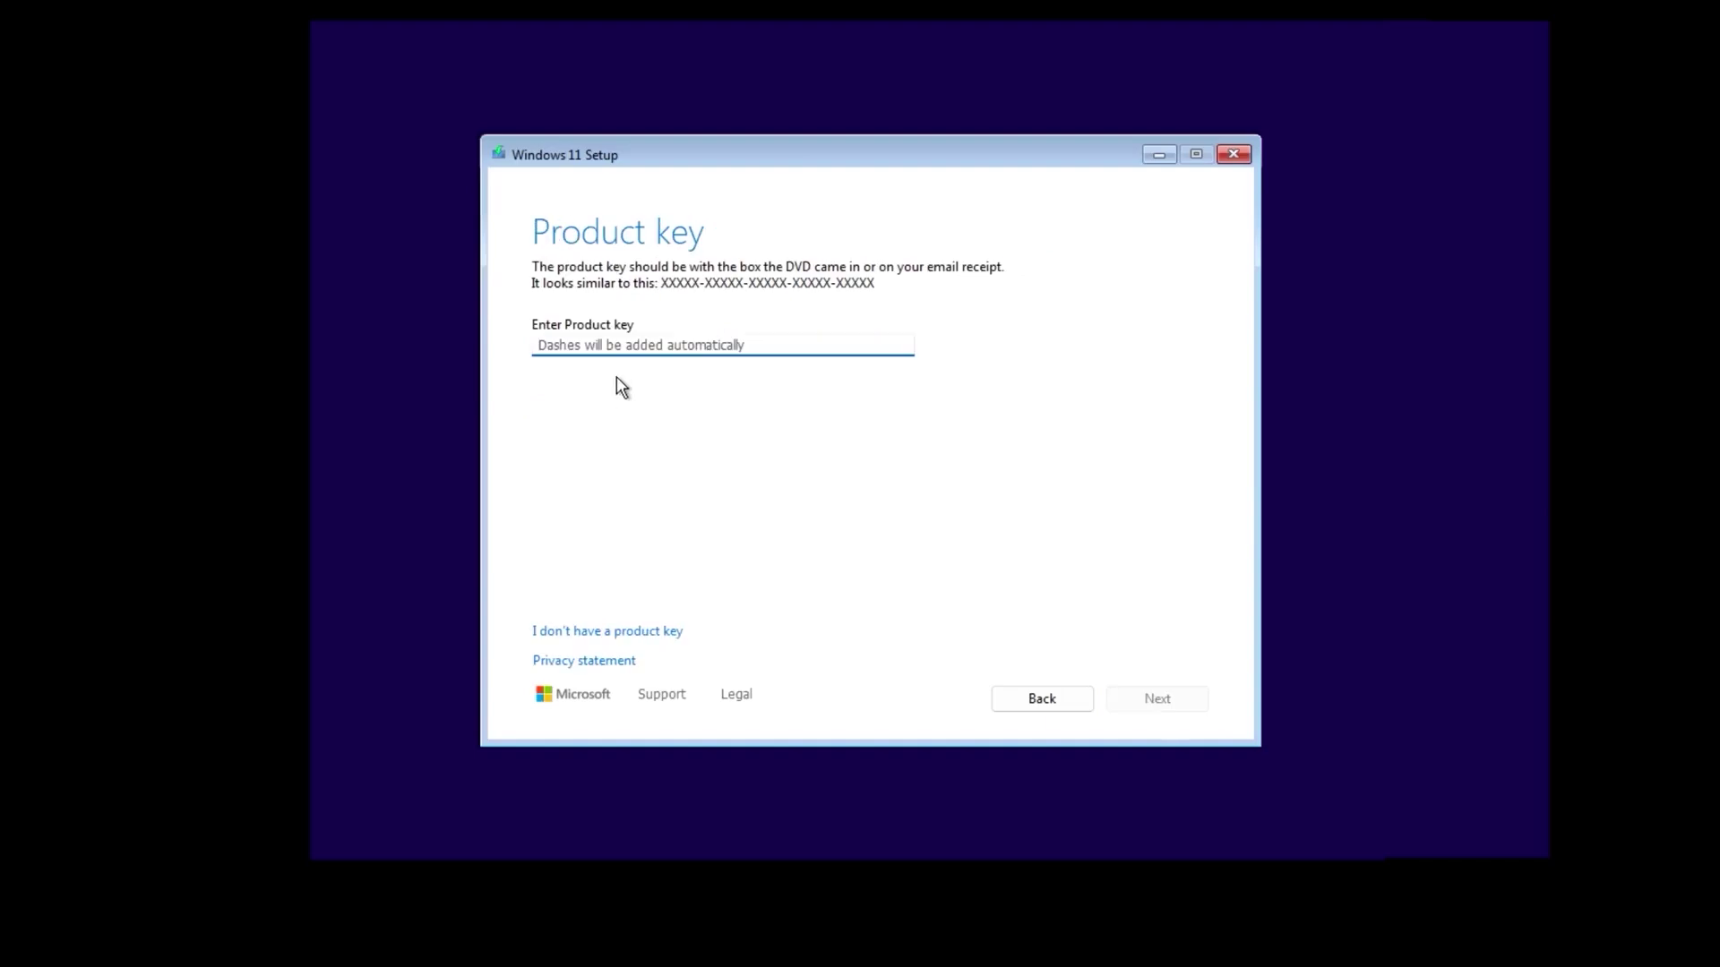
Step: Install Windows 11 Pro without a product key onto unallocated Disk 0, accepting the license
{"action": "left_click", "coordinate": [597, 637]}
{"action": "left_click", "coordinate": [636, 455]}
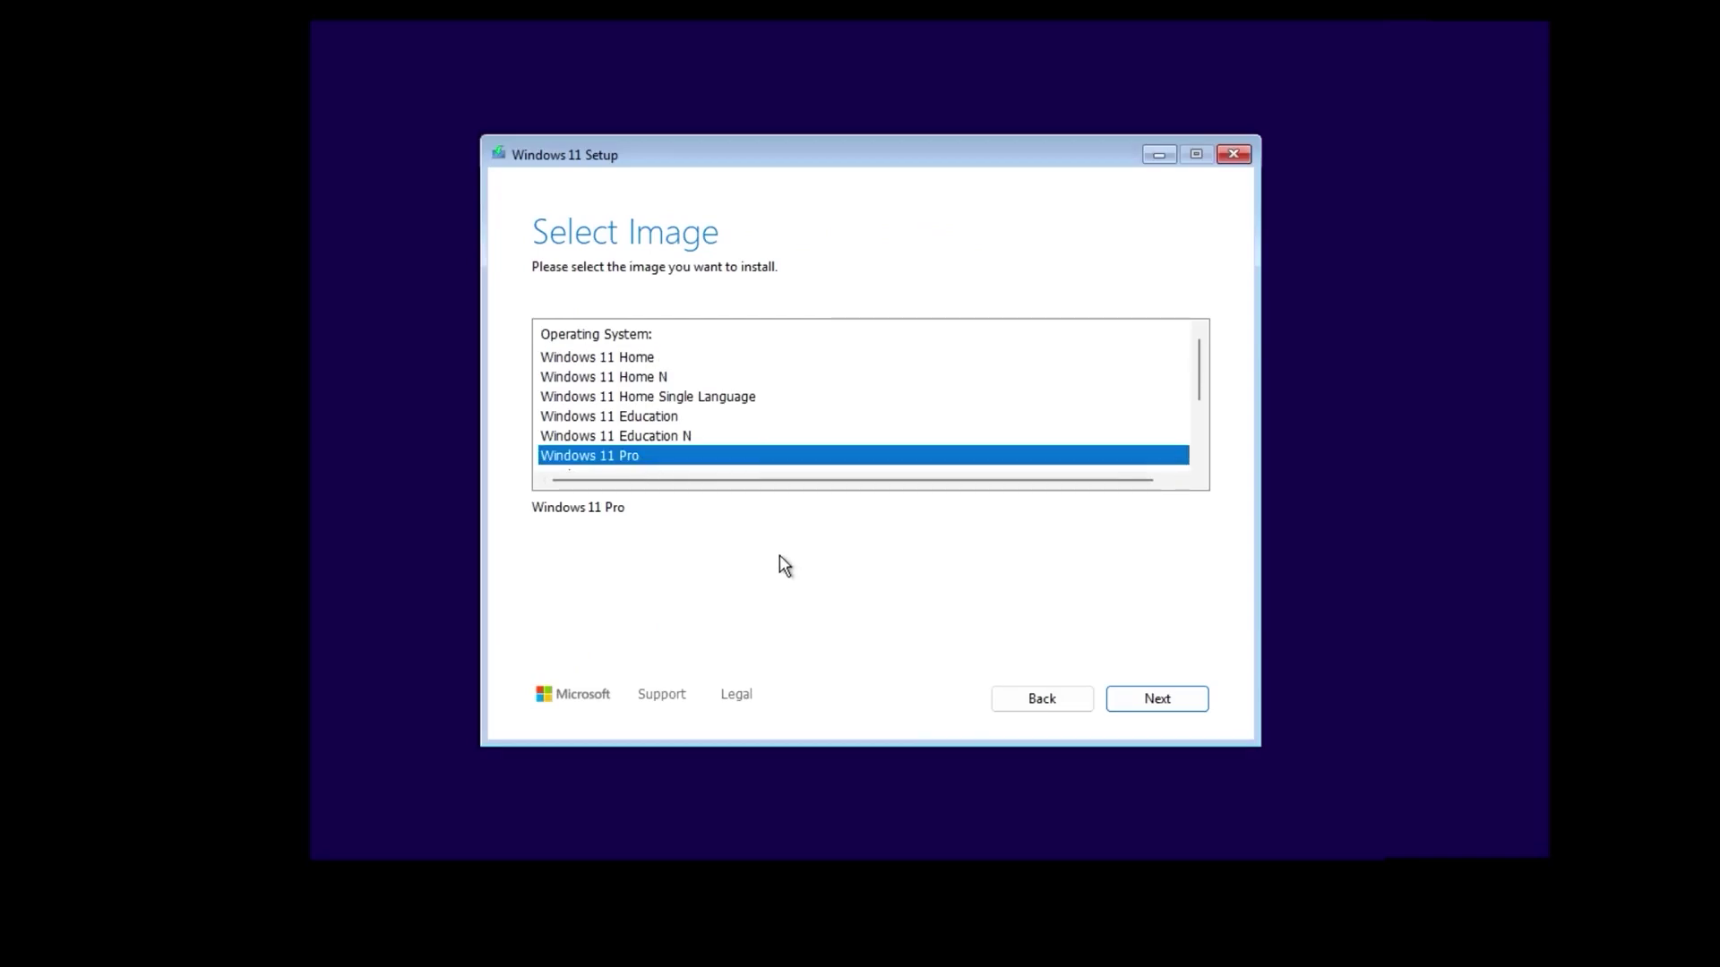
{"action": "left_click", "coordinate": [1140, 699]}
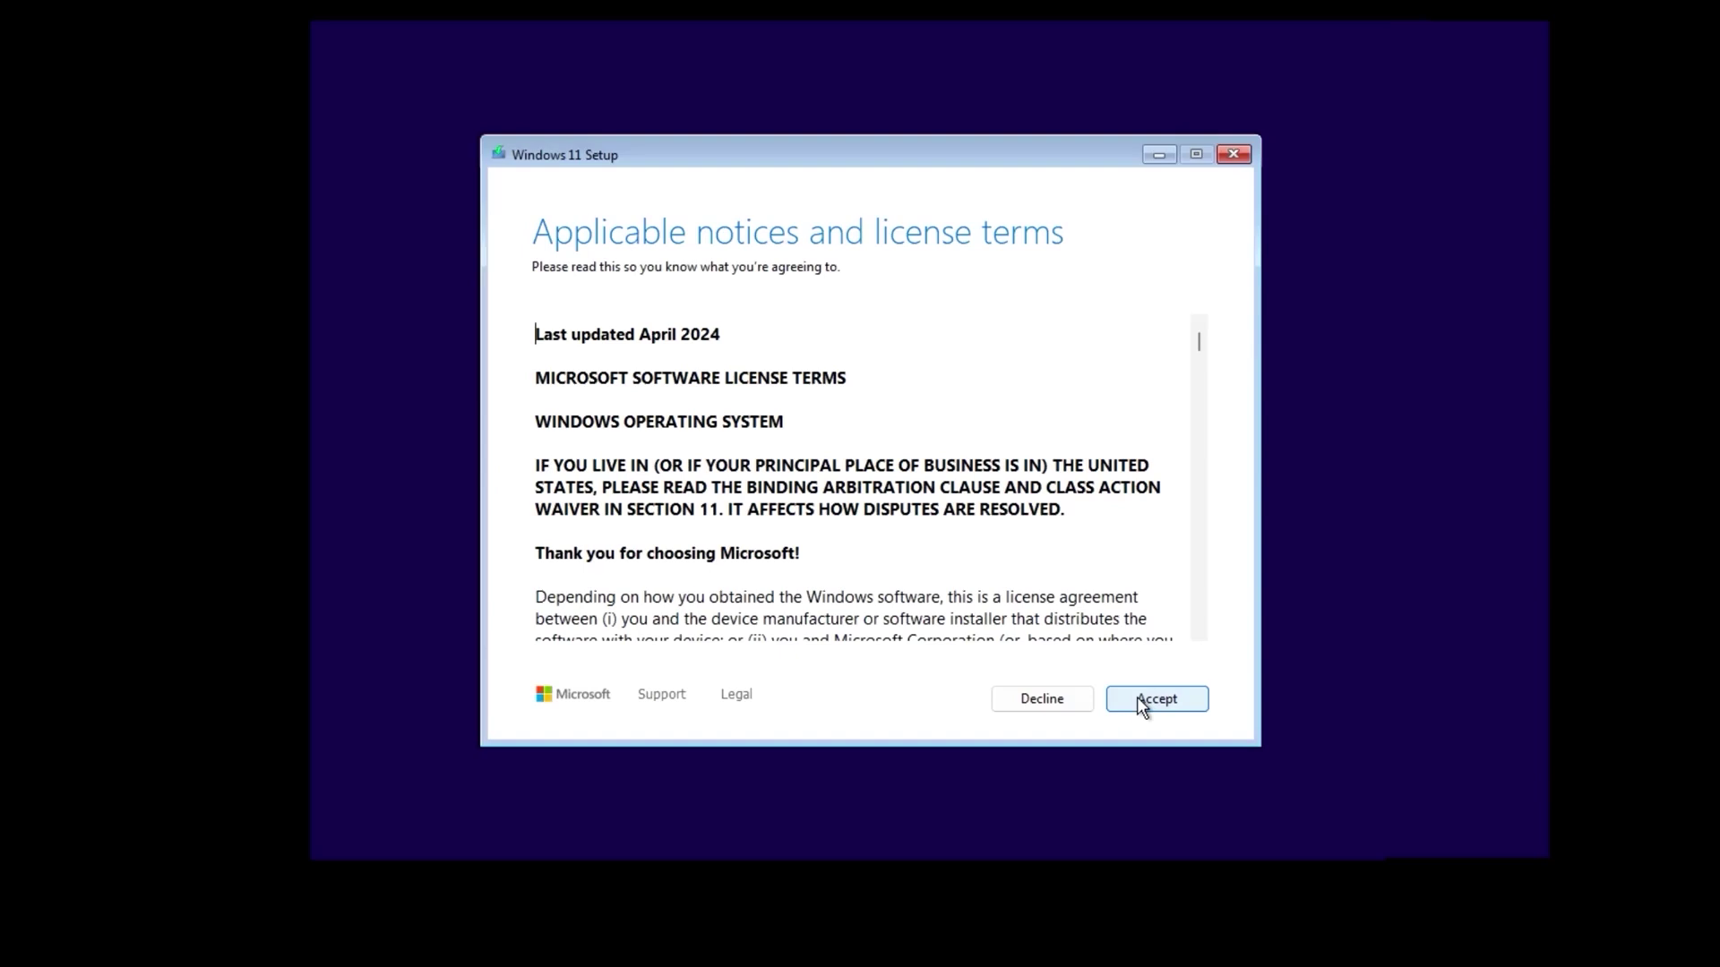
{"action": "left_click", "coordinate": [1137, 698]}
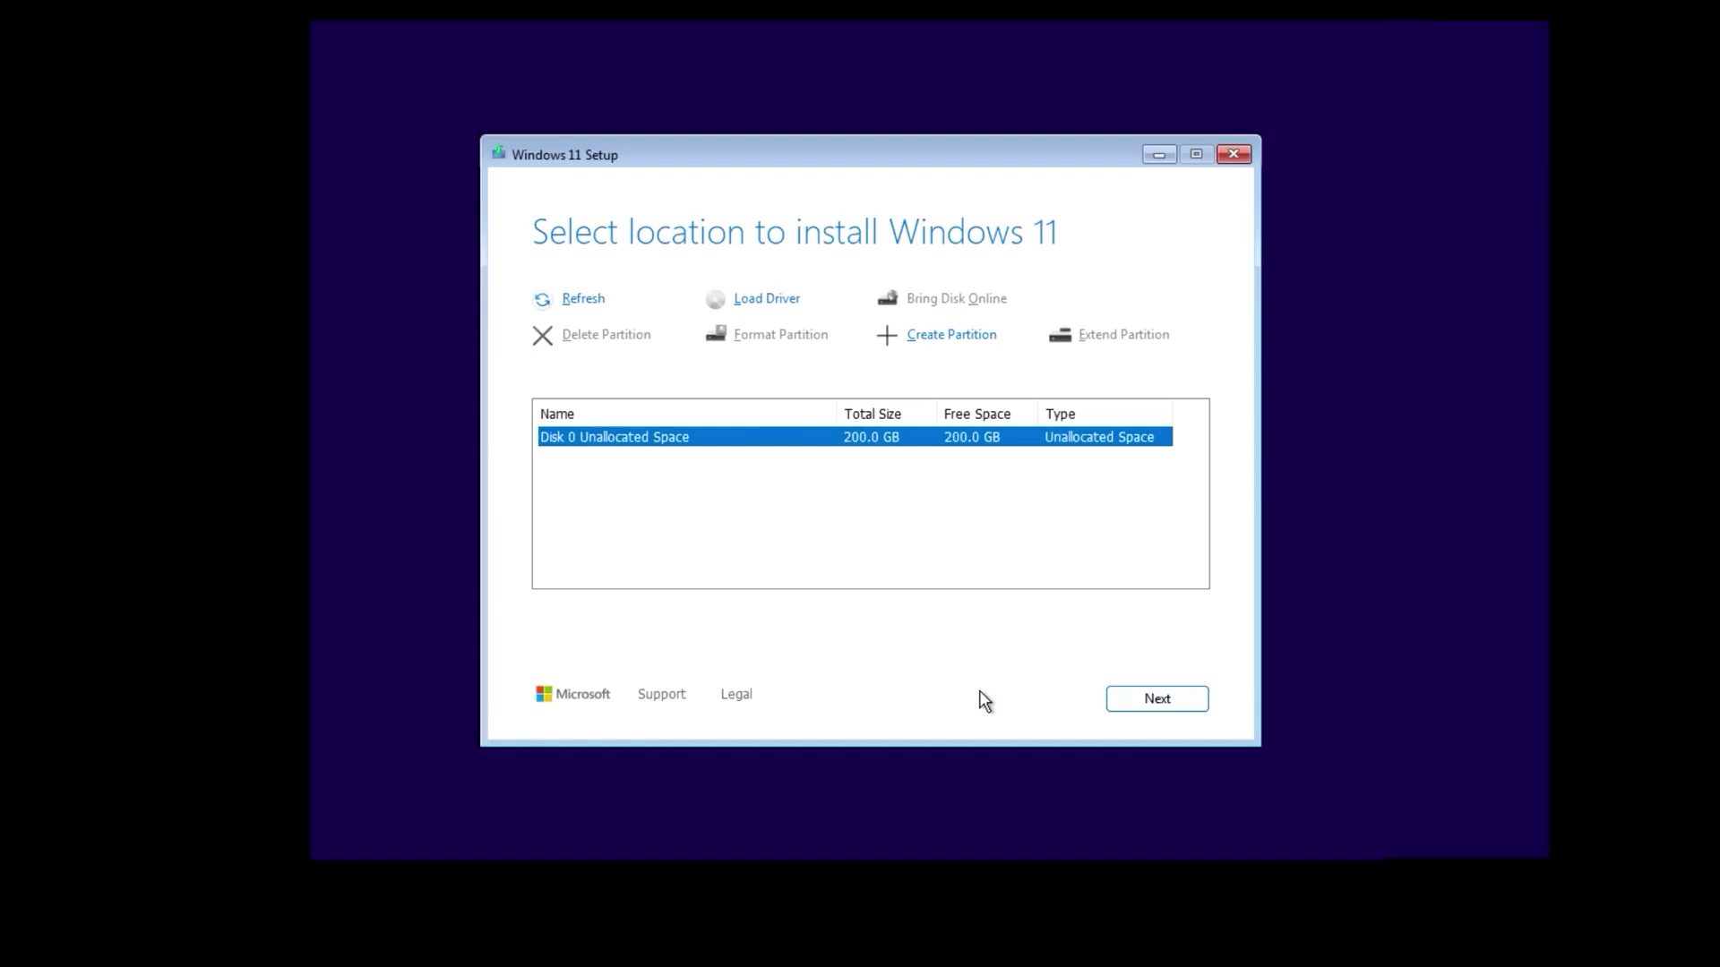
{"action": "left_click", "coordinate": [1136, 703]}
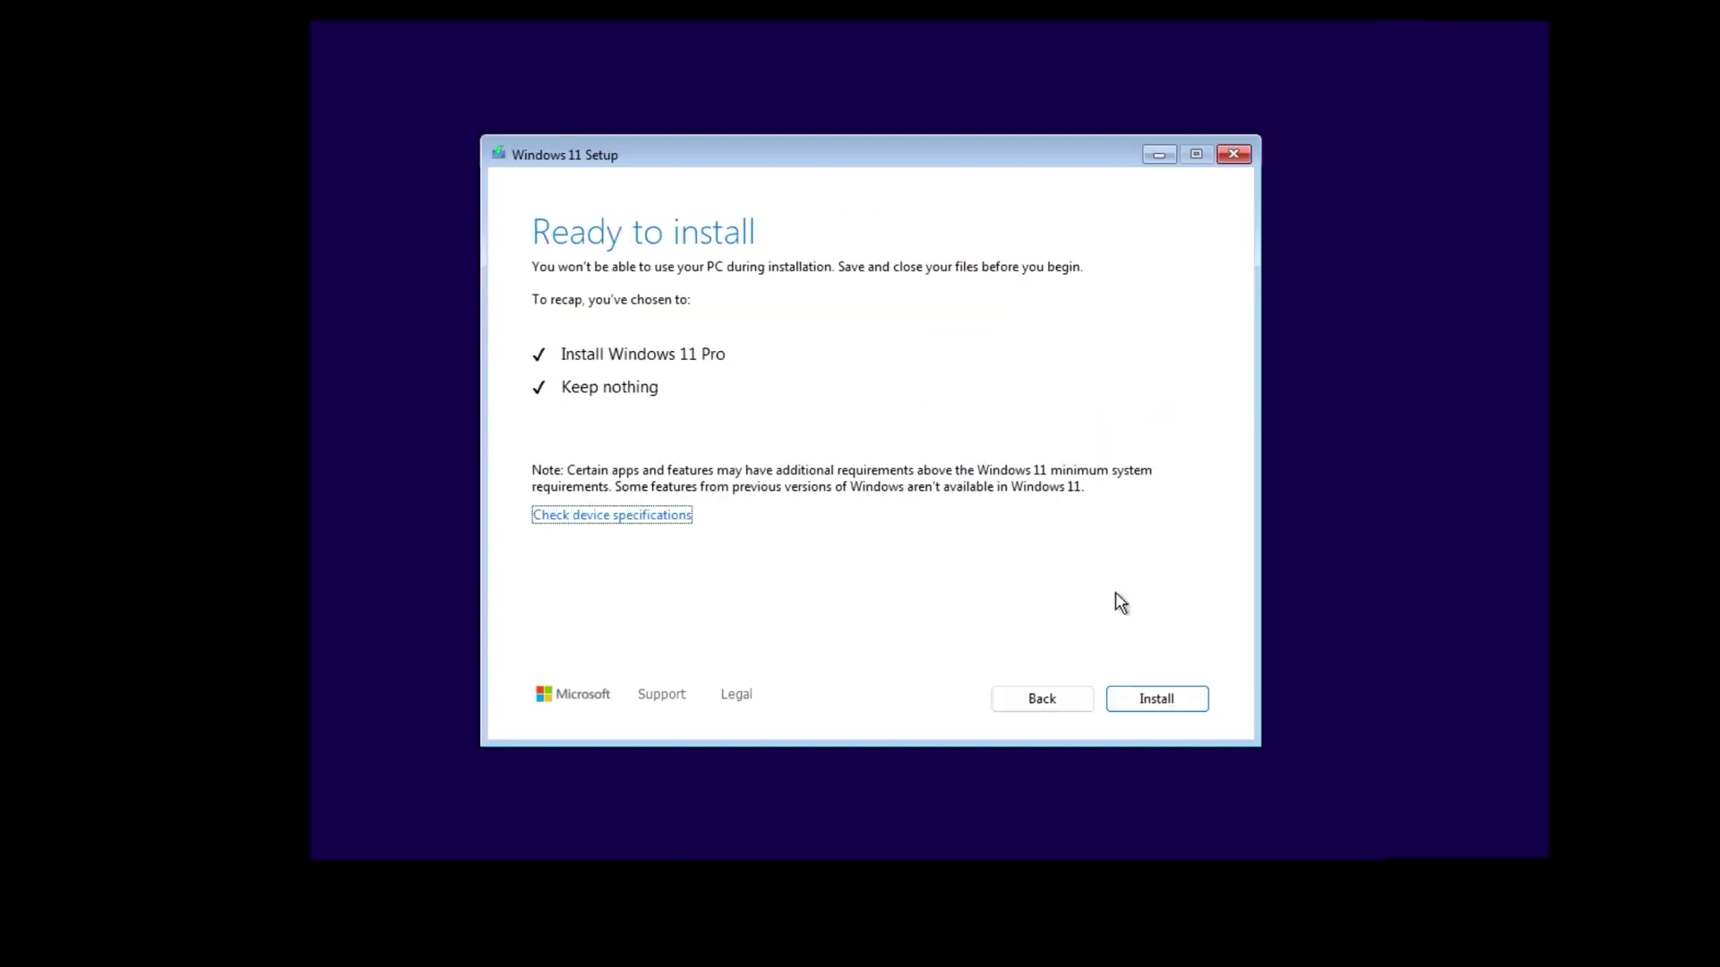
{"action": "left_click", "coordinate": [1166, 702]}
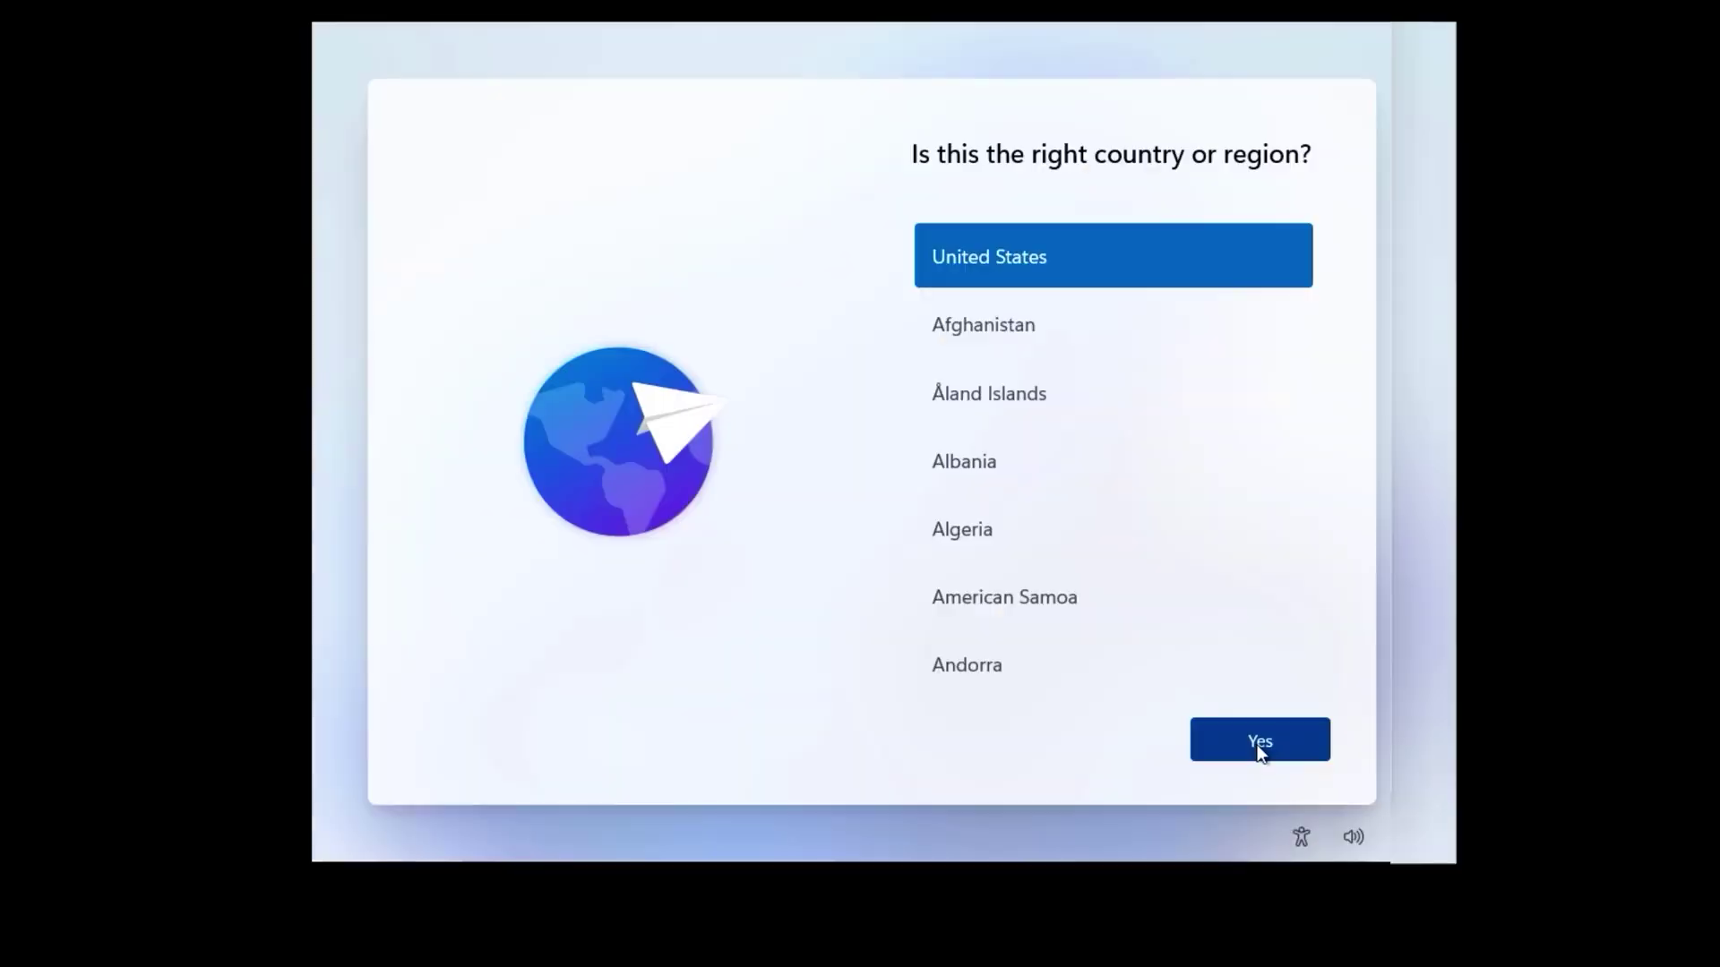
Step: Confirm United States and the US keyboard, skipping the second layout and device name
{"action": "left_click", "coordinate": [1257, 746]}
{"action": "left_click", "coordinate": [1257, 745]}
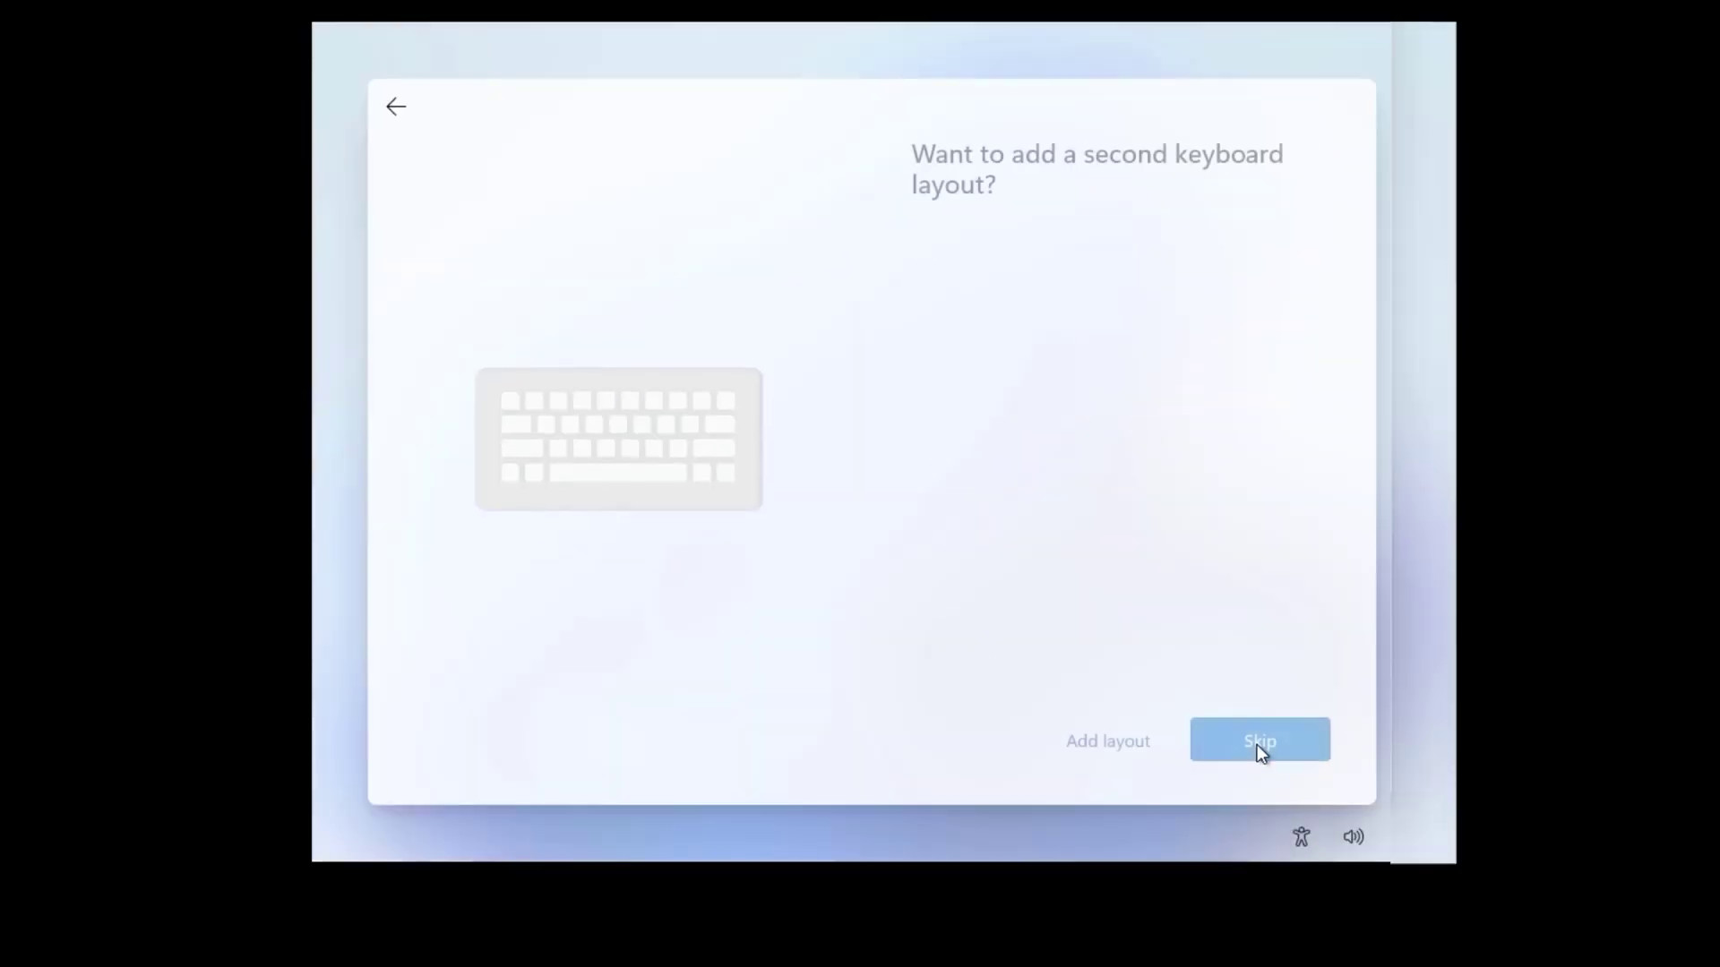
{"action": "left_click", "coordinate": [1259, 749]}
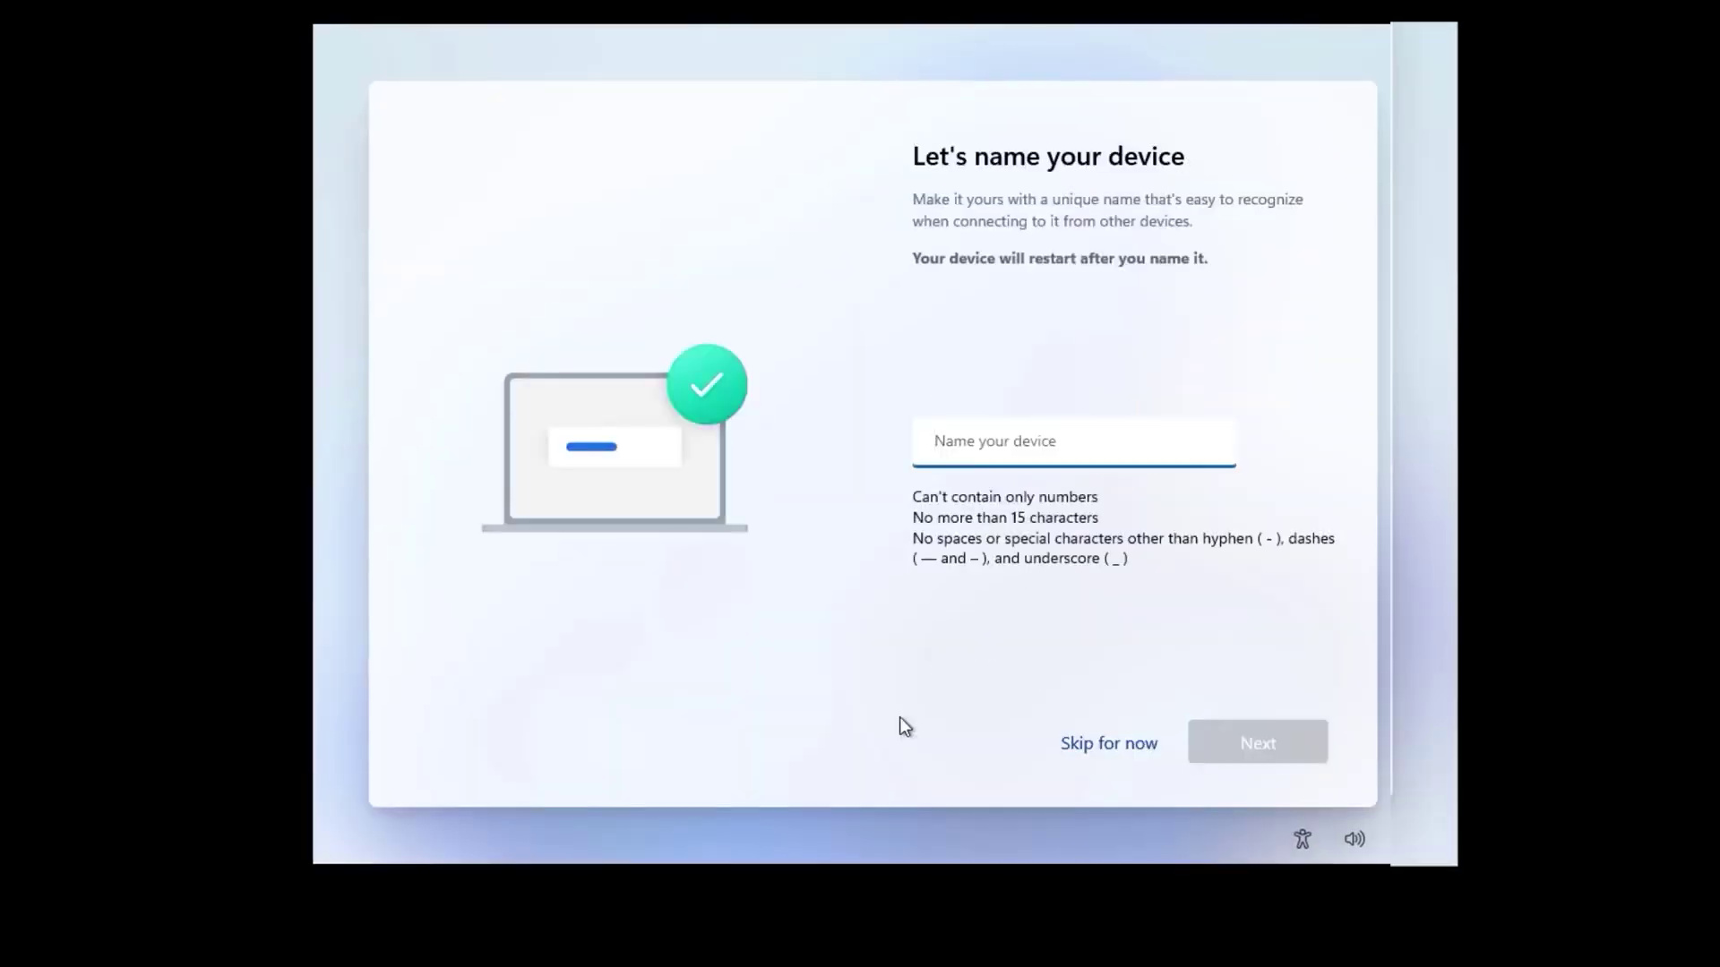
{"action": "left_click", "coordinate": [1109, 744]}
Step: Choose Set up for personal use and submit the Microsoft account e-mail
{"action": "left_click", "coordinate": [1044, 345]}
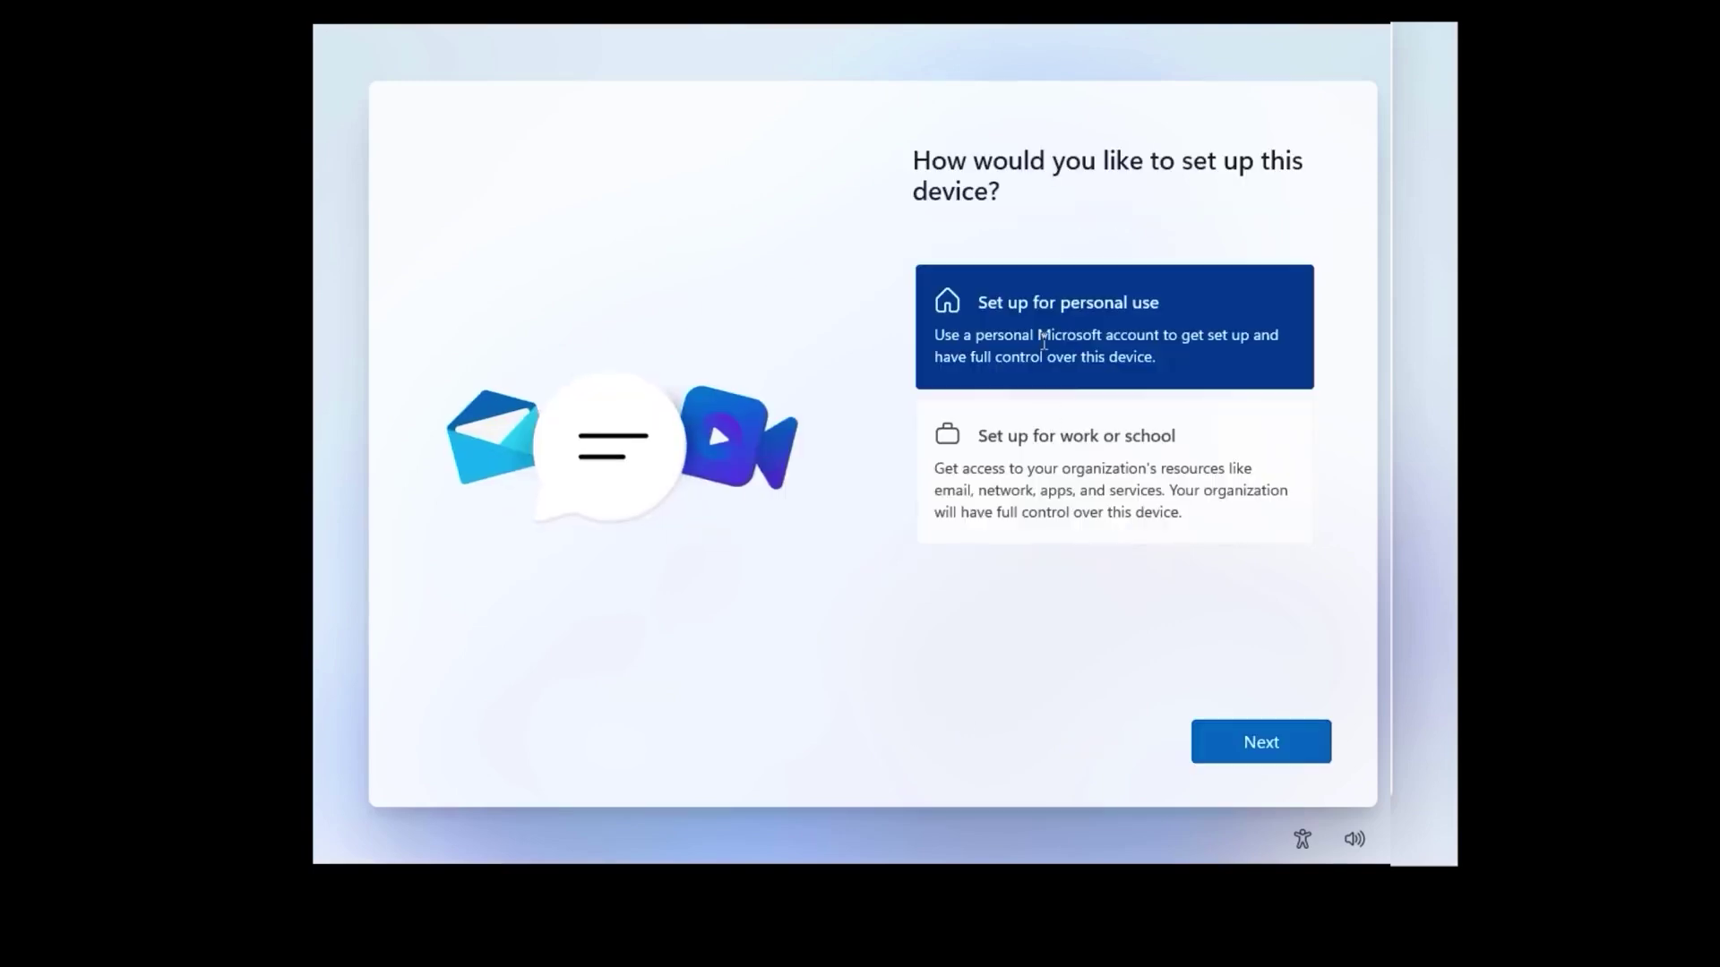
{"action": "left_click", "coordinate": [1278, 745]}
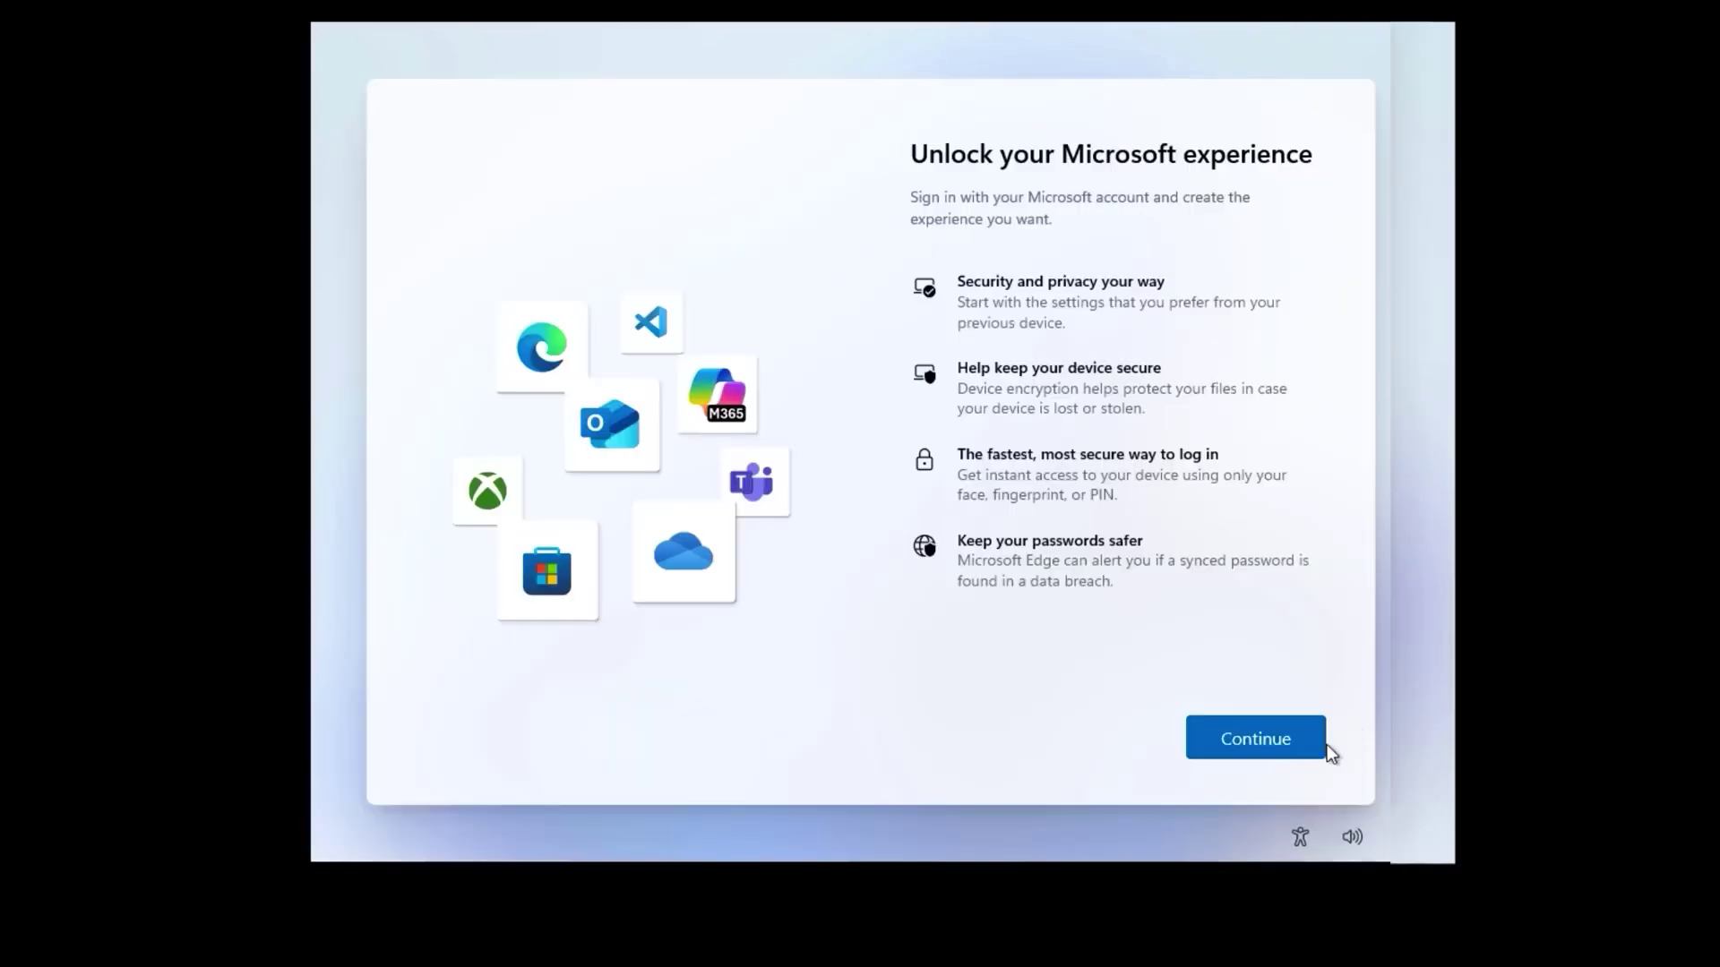
{"action": "left_click", "coordinate": [1290, 740]}
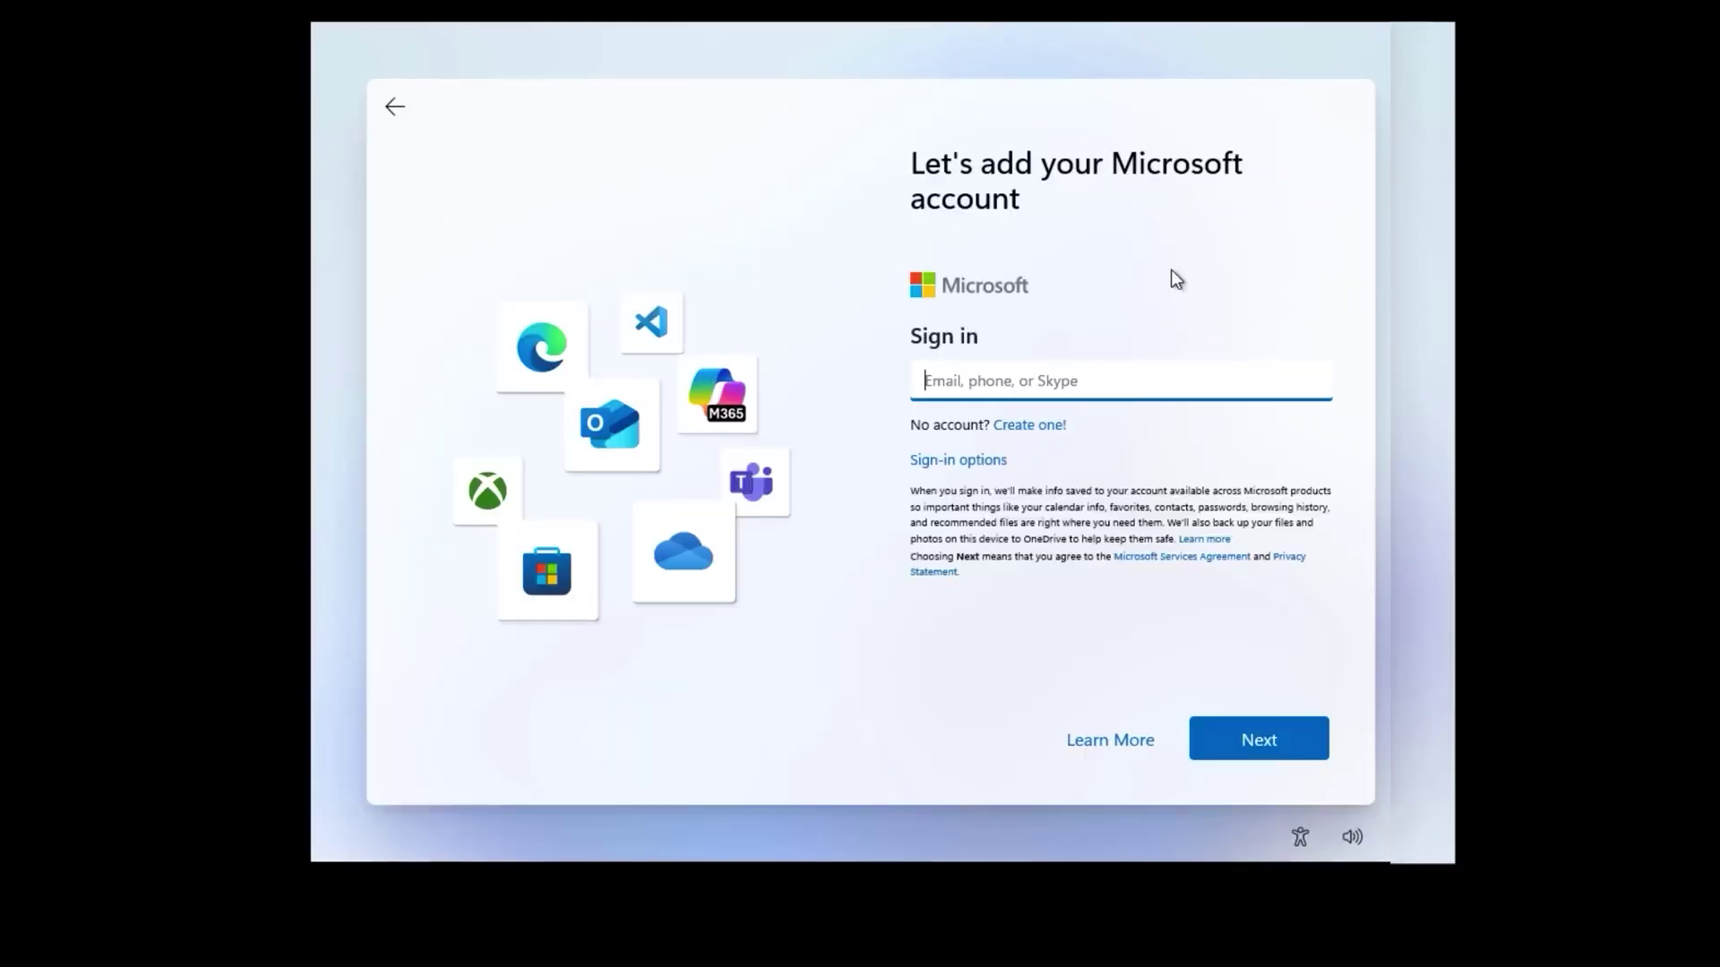
{"action": "key", "text": "ctrl+v"}
{"action": "left_click", "coordinate": [1259, 742]}
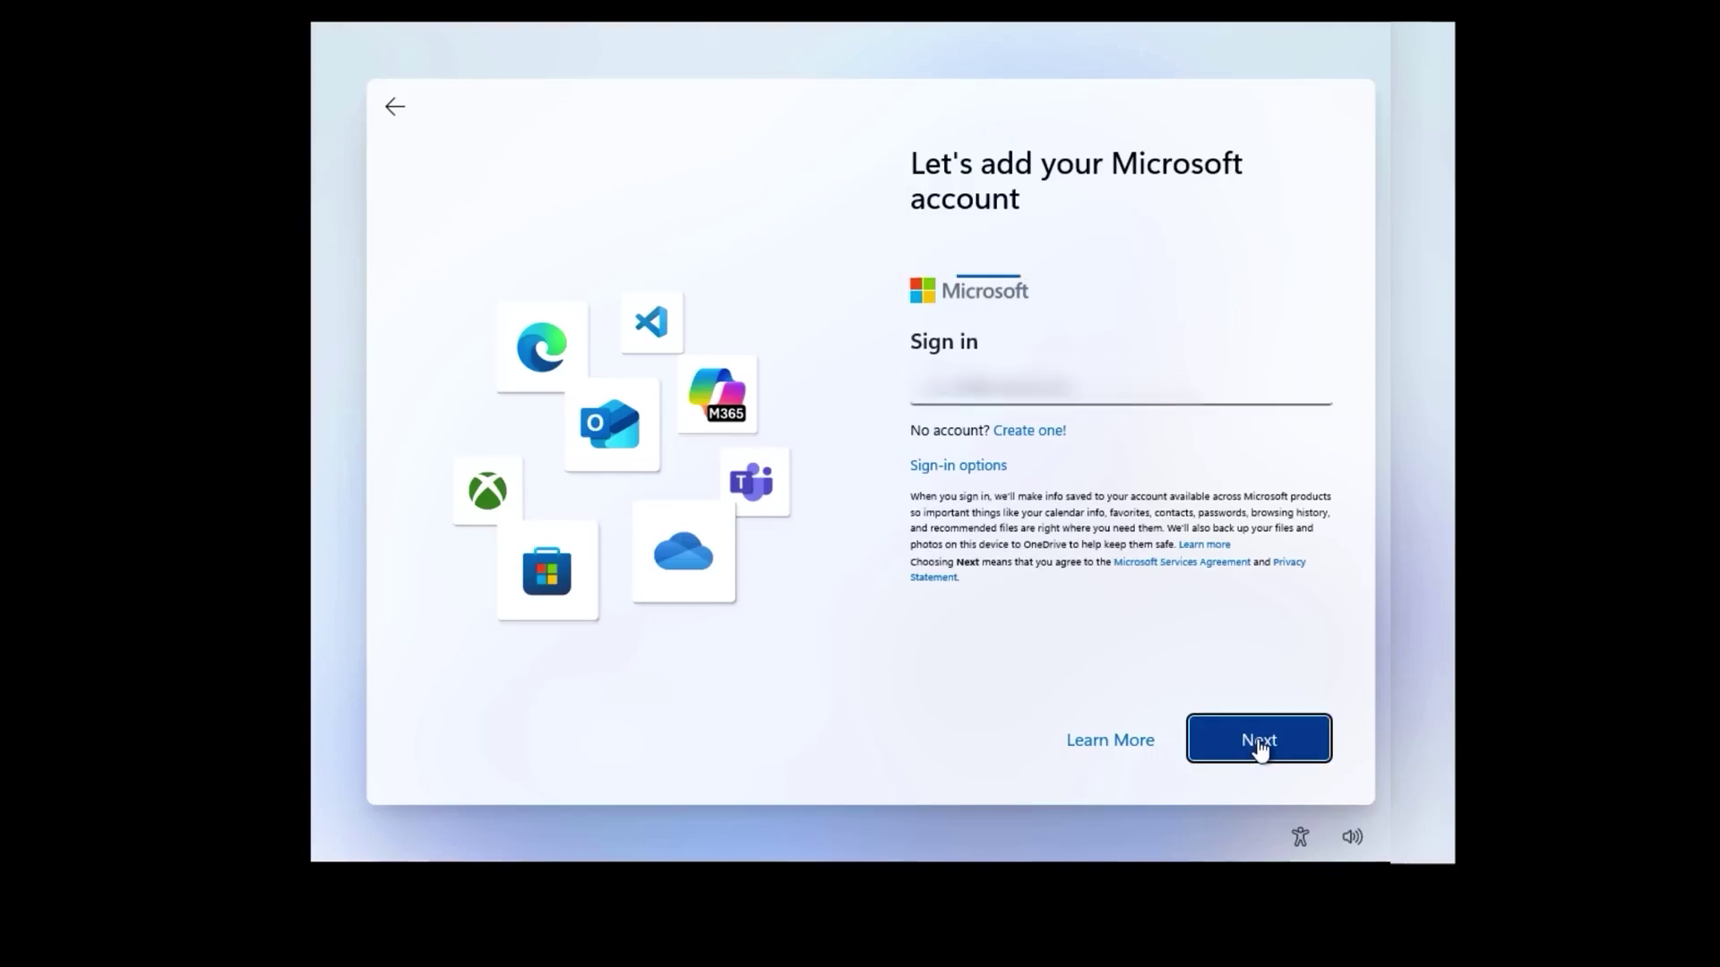
Step: Create and save a four-digit sign-in PIN
{"action": "left_click", "coordinate": [1221, 752]}
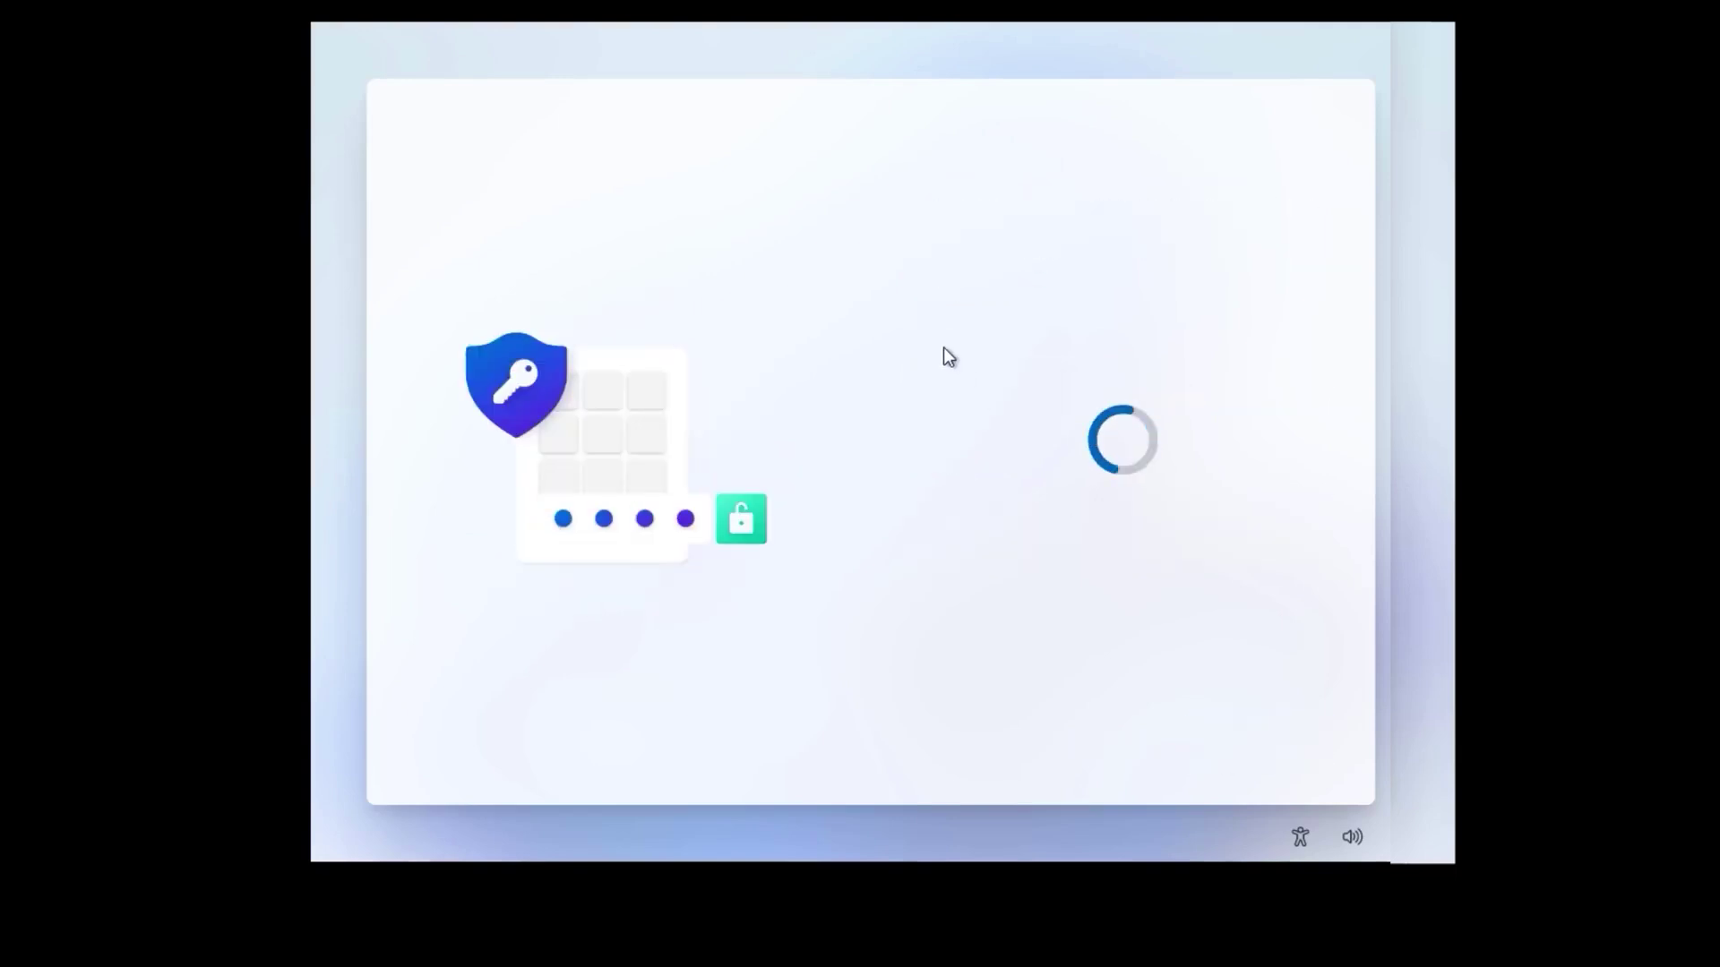
{"action": "type", "text": "1234"}
{"action": "key", "text": "Tab"}
{"action": "type", "text": "1234"}
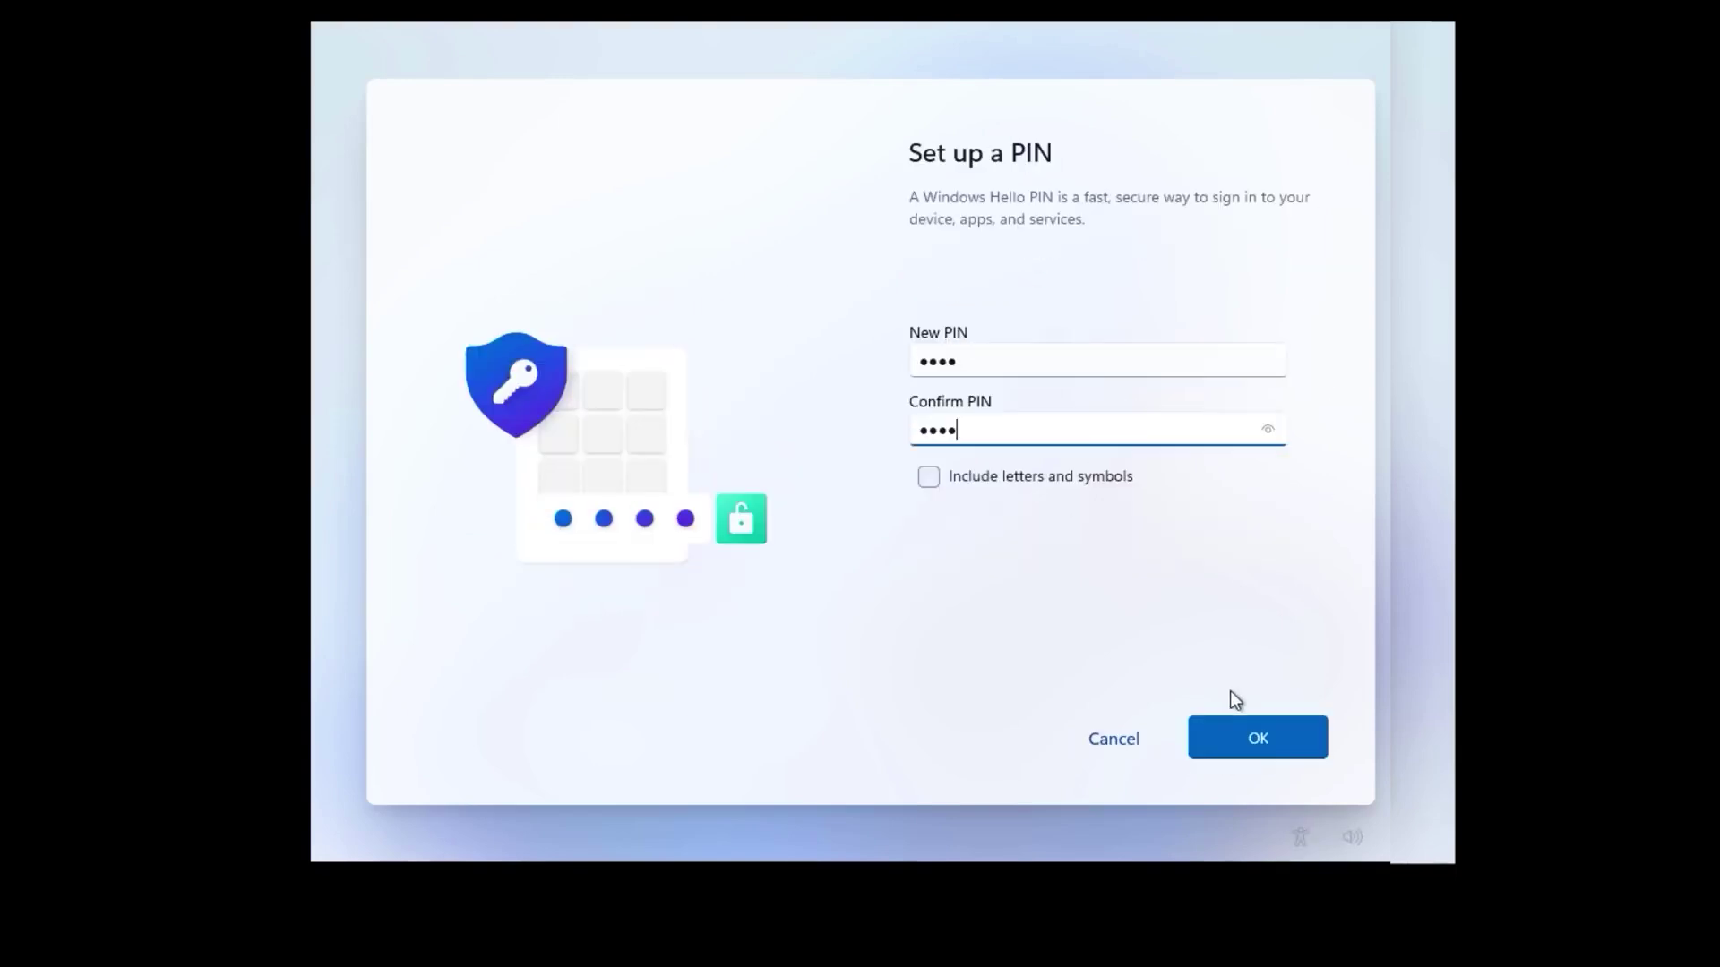
{"action": "left_click", "coordinate": [1245, 731]}
Step: Accept the privacy settings and set up the PC as a new PC
{"action": "left_click_drag", "start_coordinate": [1324, 428], "coordinate": [1311, 671]}
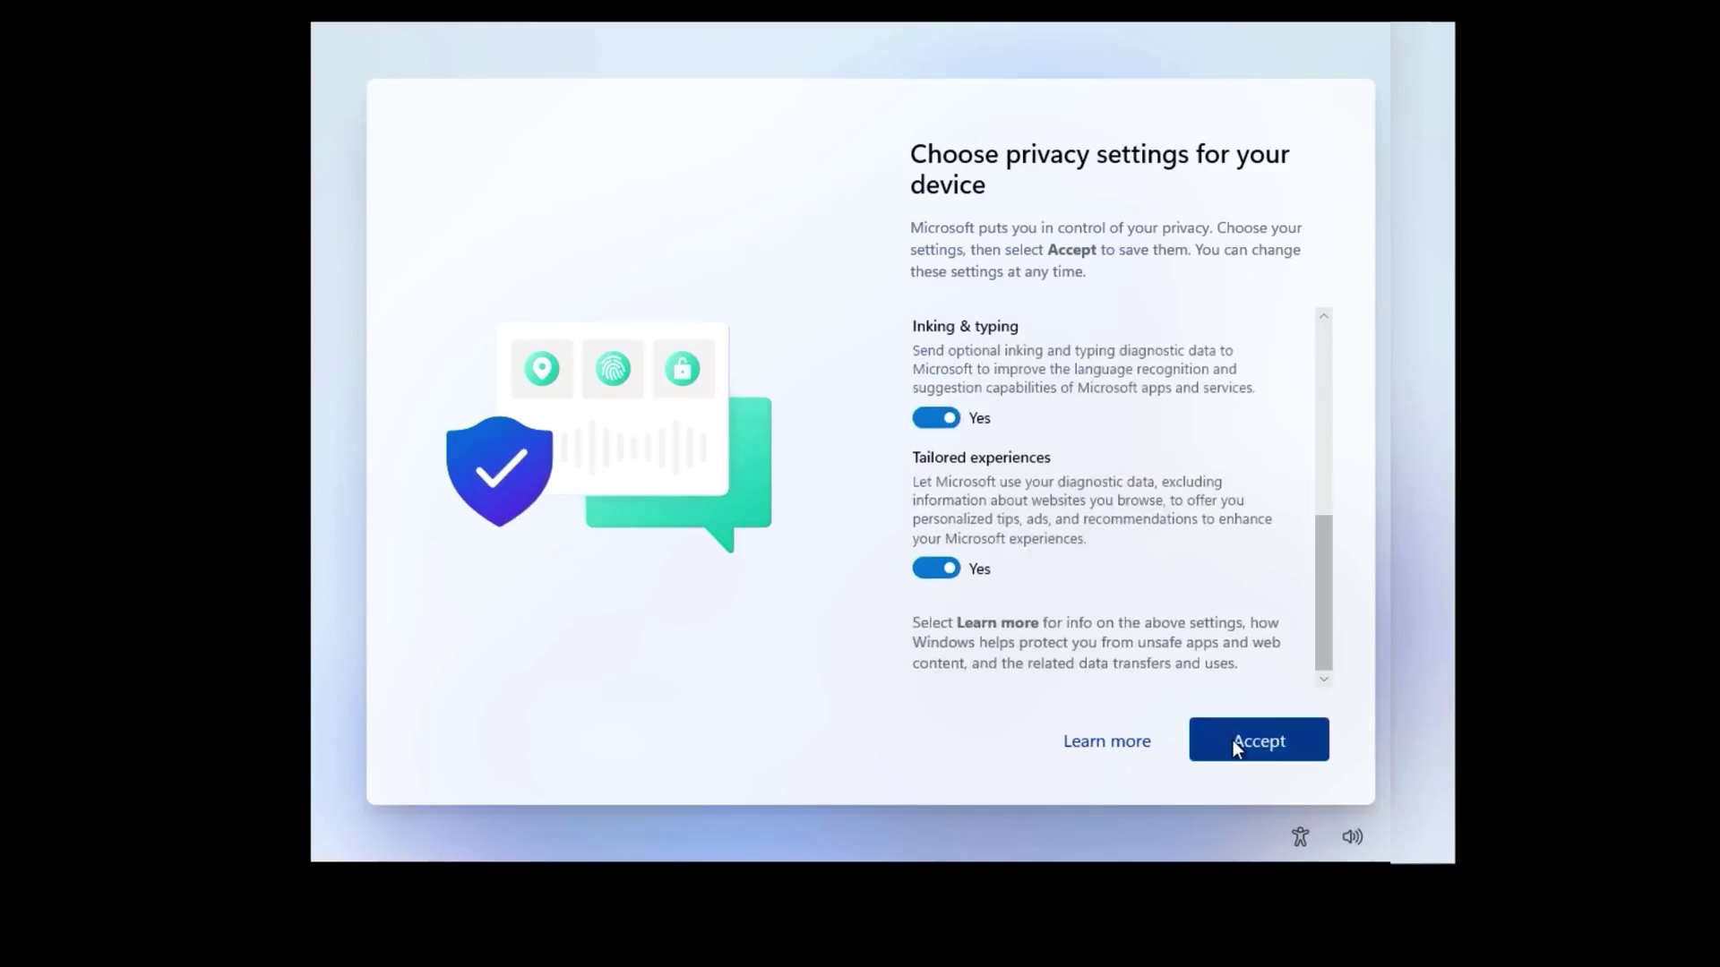
{"action": "left_click", "coordinate": [1233, 740]}
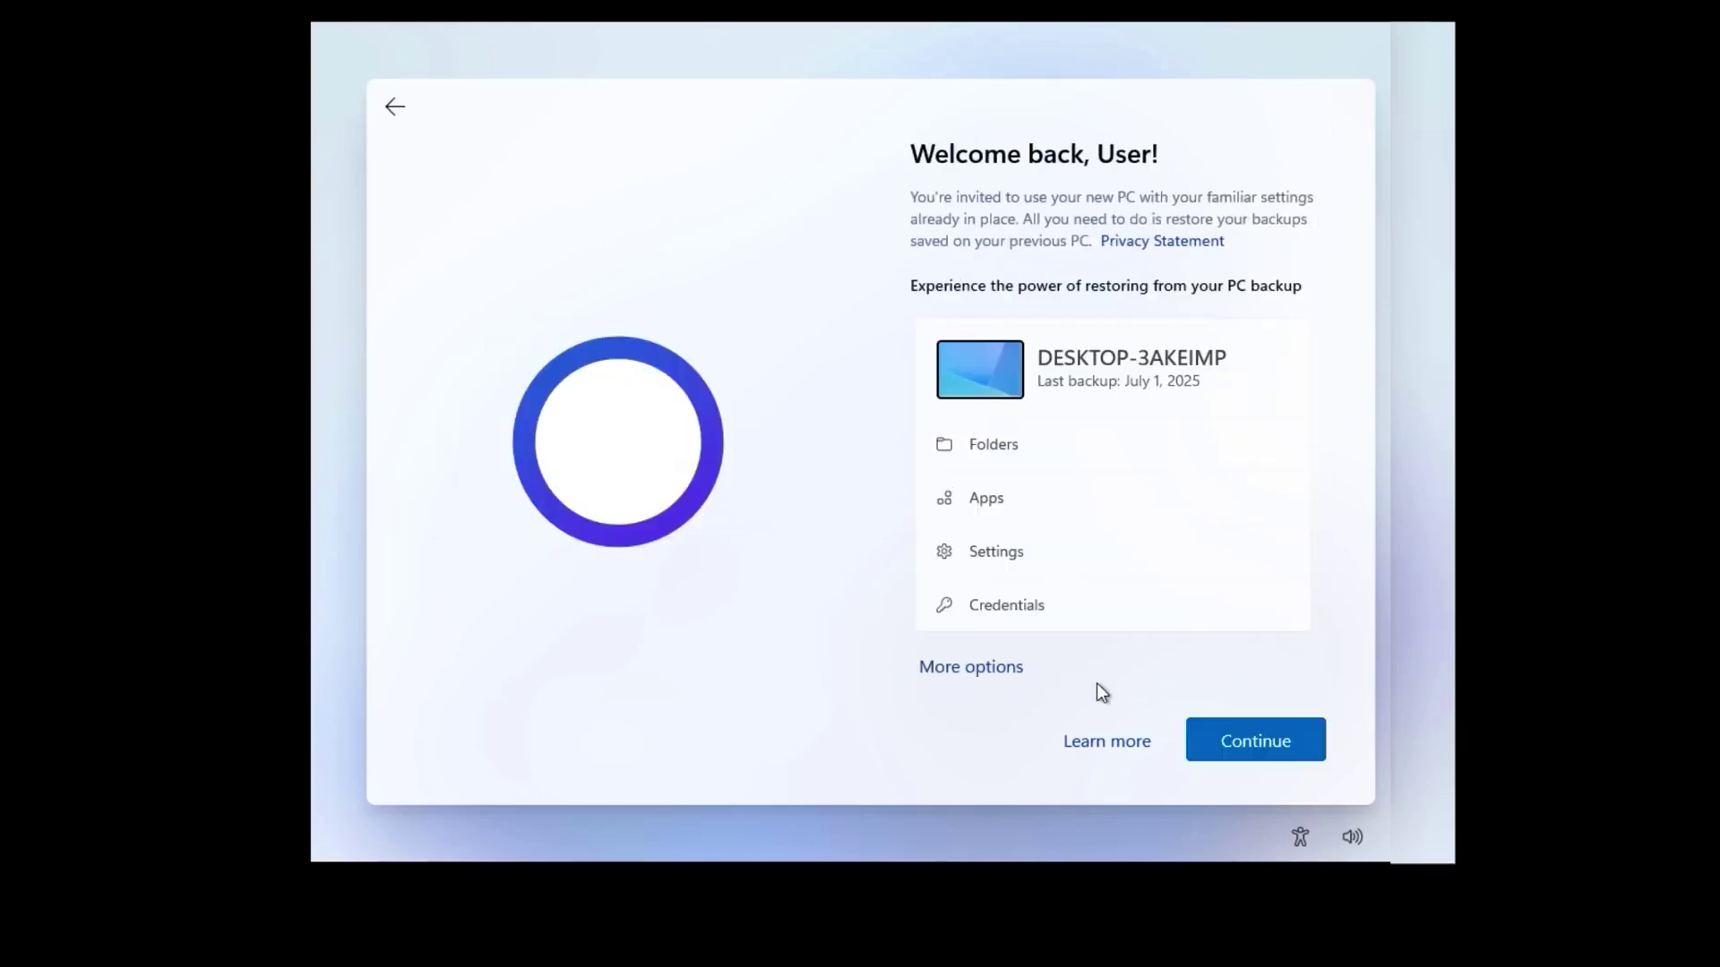
{"action": "left_click", "coordinate": [960, 681]}
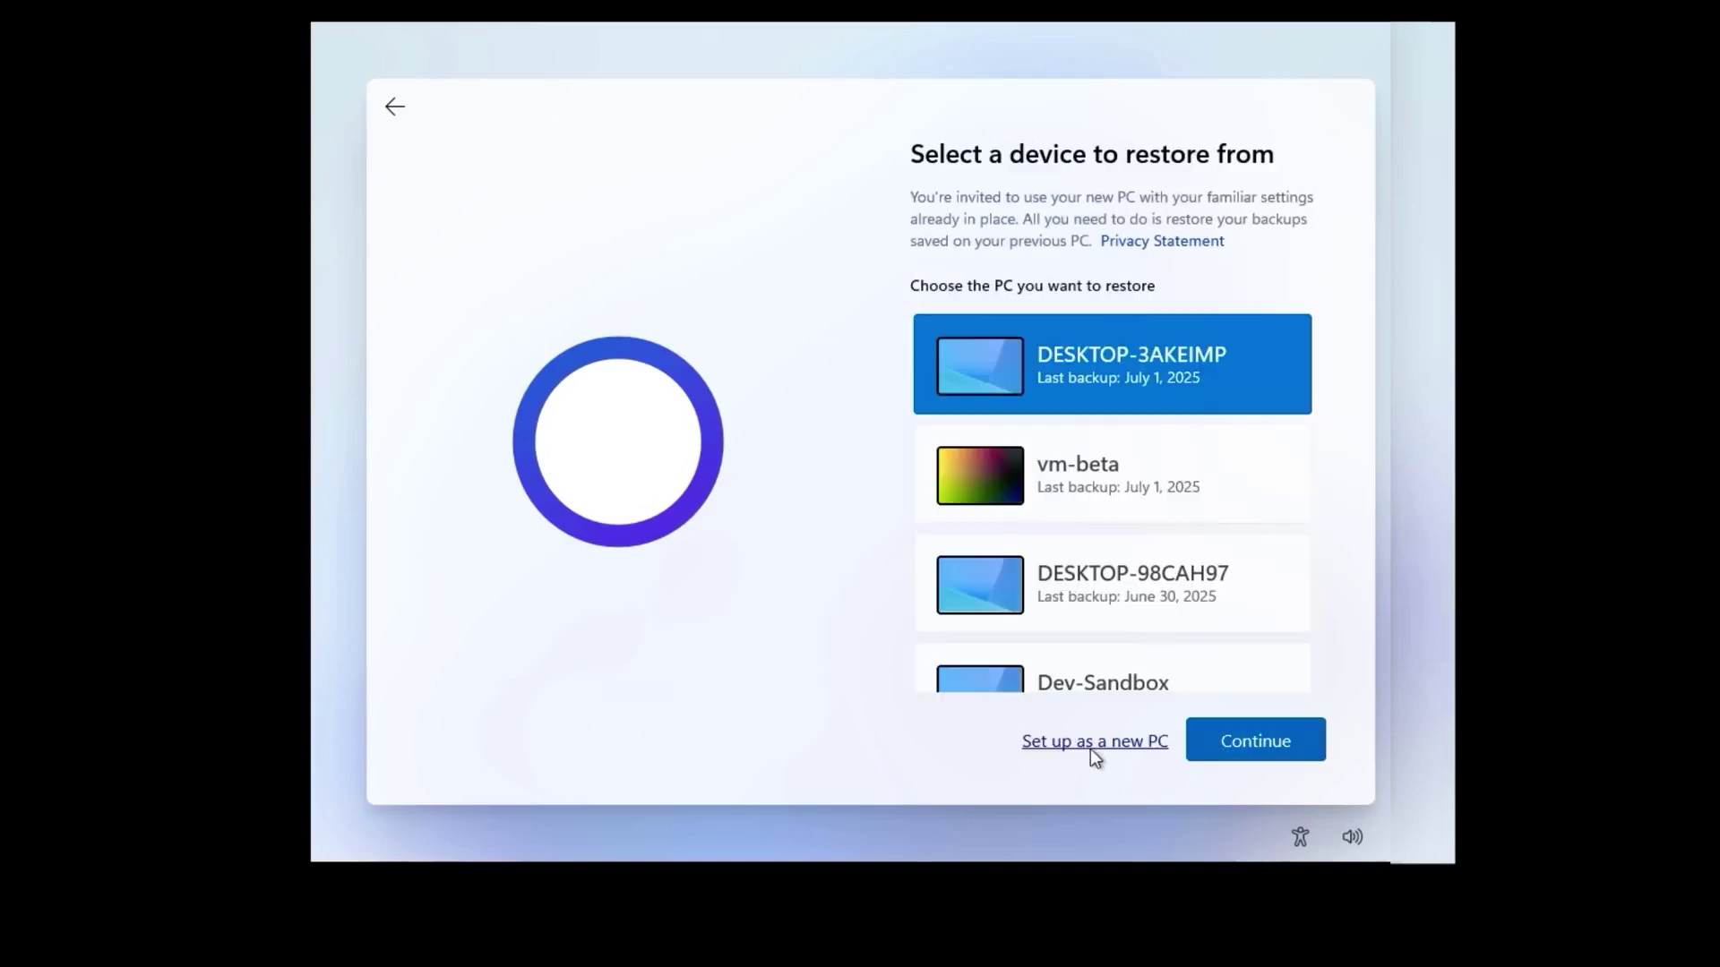
{"action": "left_click", "coordinate": [1091, 751]}
{"action": "left_click", "coordinate": [1064, 747]}
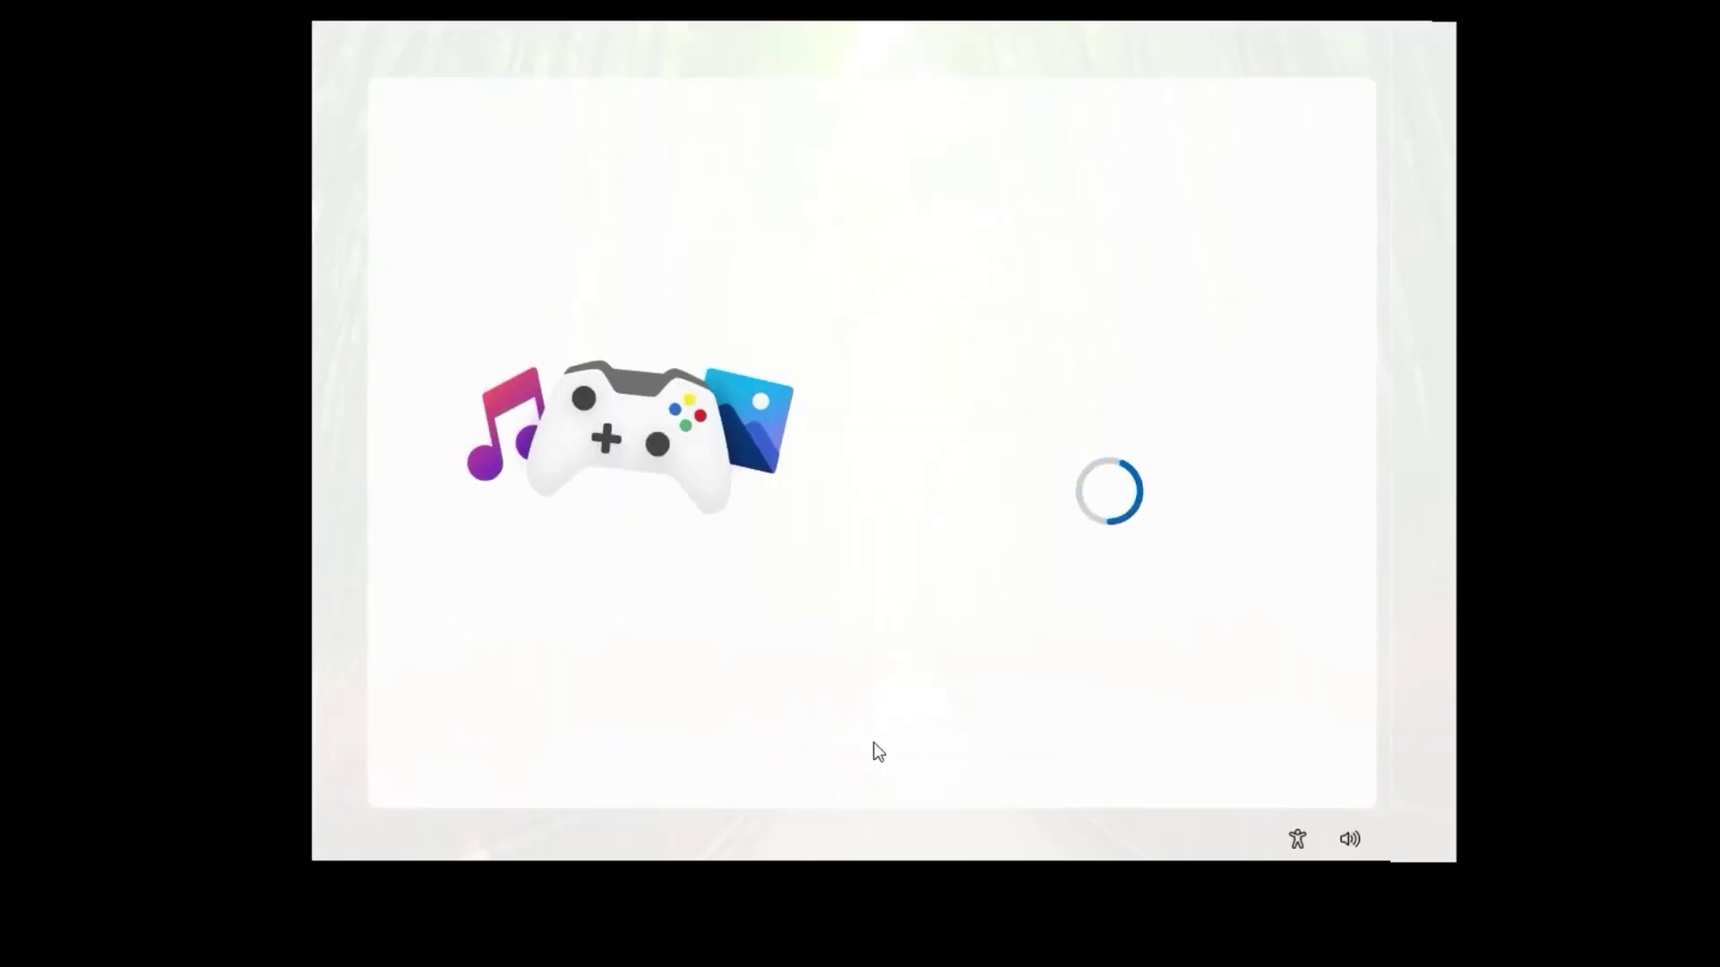
Step: Decline the phone link, photo backup, browsing data, Microsoft 365 and PC Game Pass offers
{"action": "left_click", "coordinate": [1115, 745]}
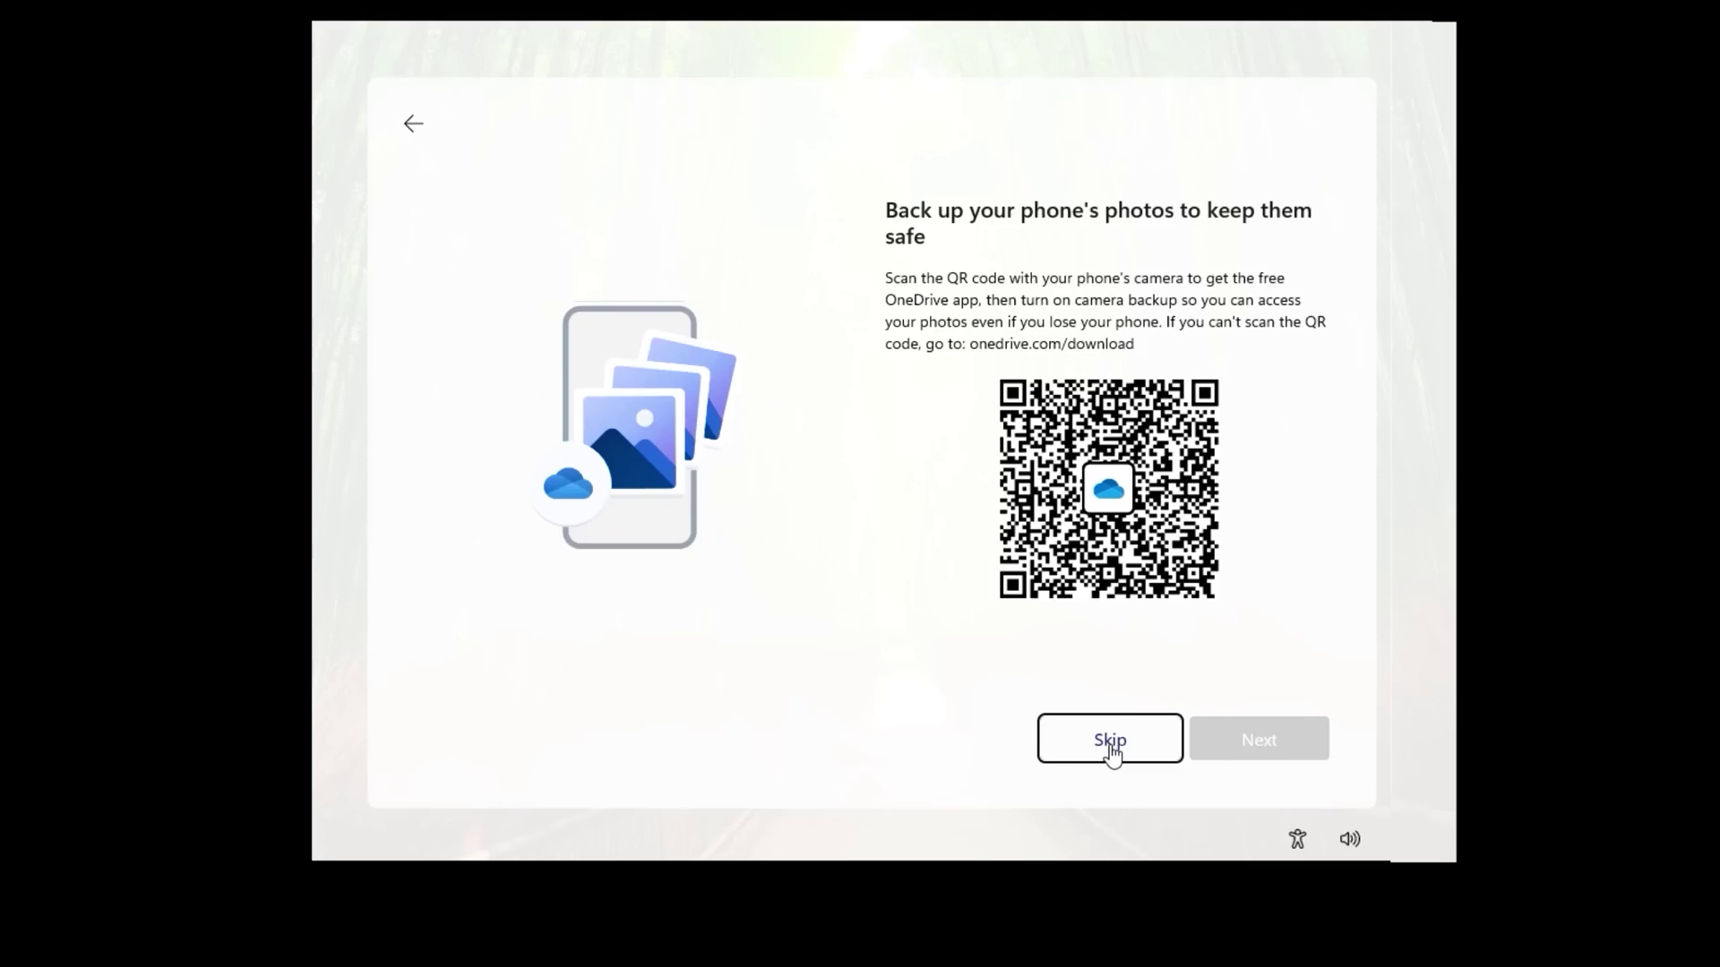
{"action": "left_click", "coordinate": [1111, 751]}
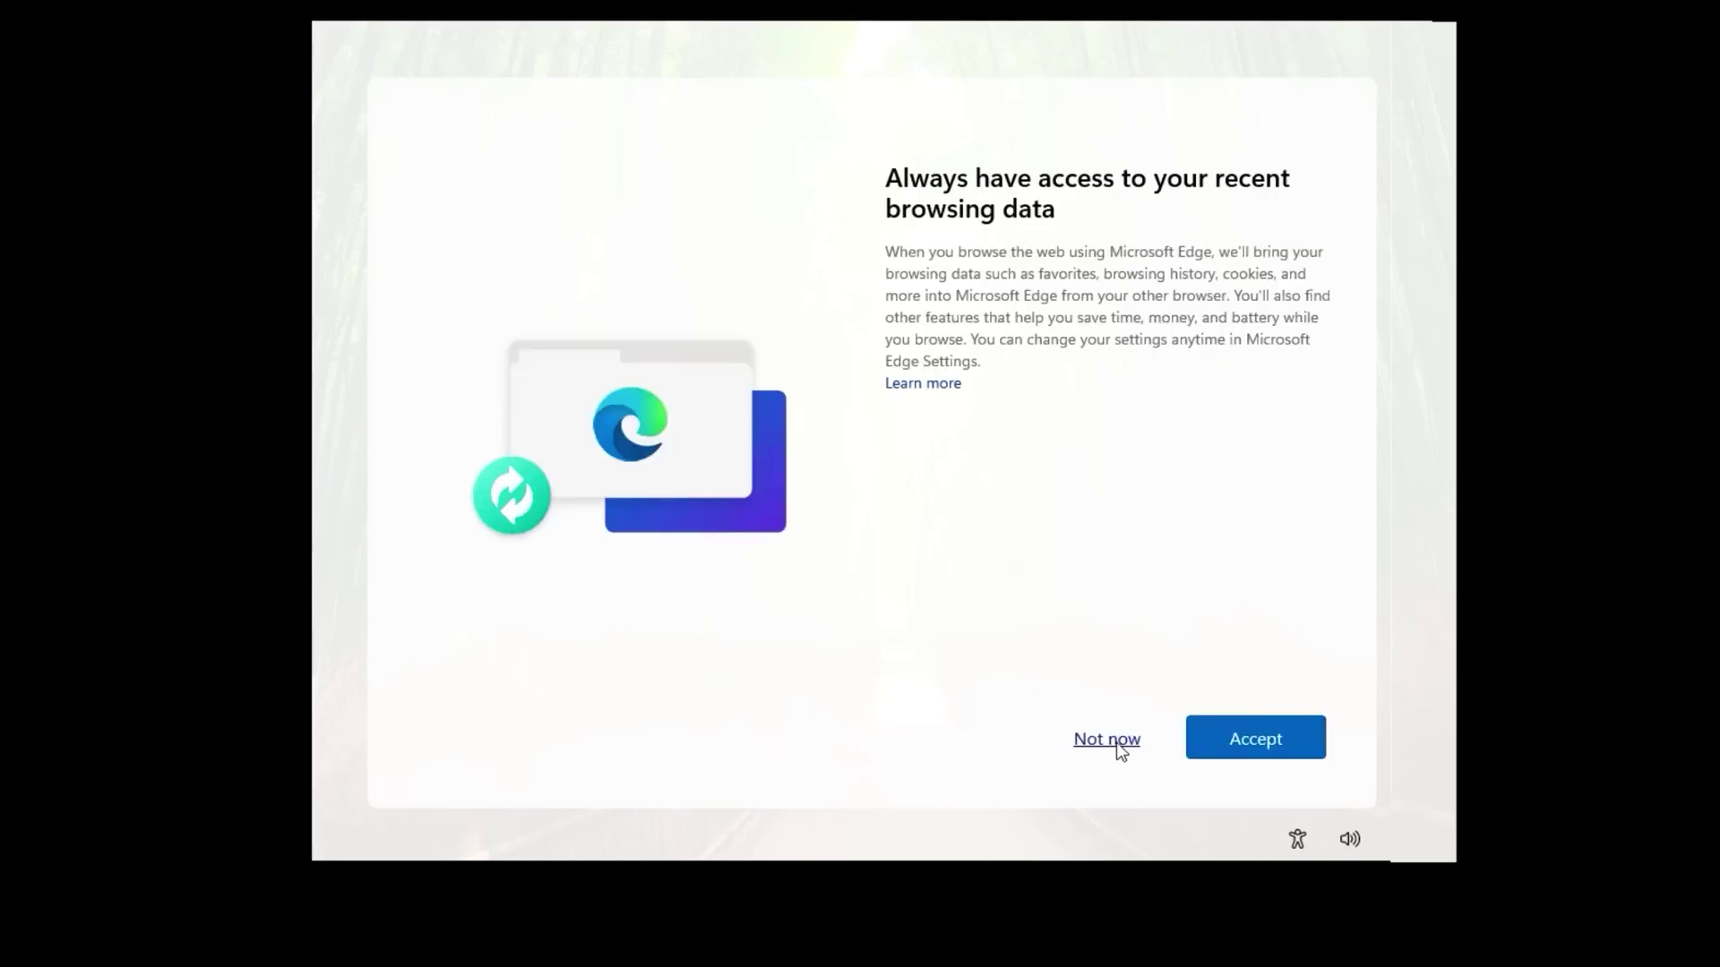
{"action": "left_click", "coordinate": [1120, 751]}
{"action": "left_click", "coordinate": [1240, 745]}
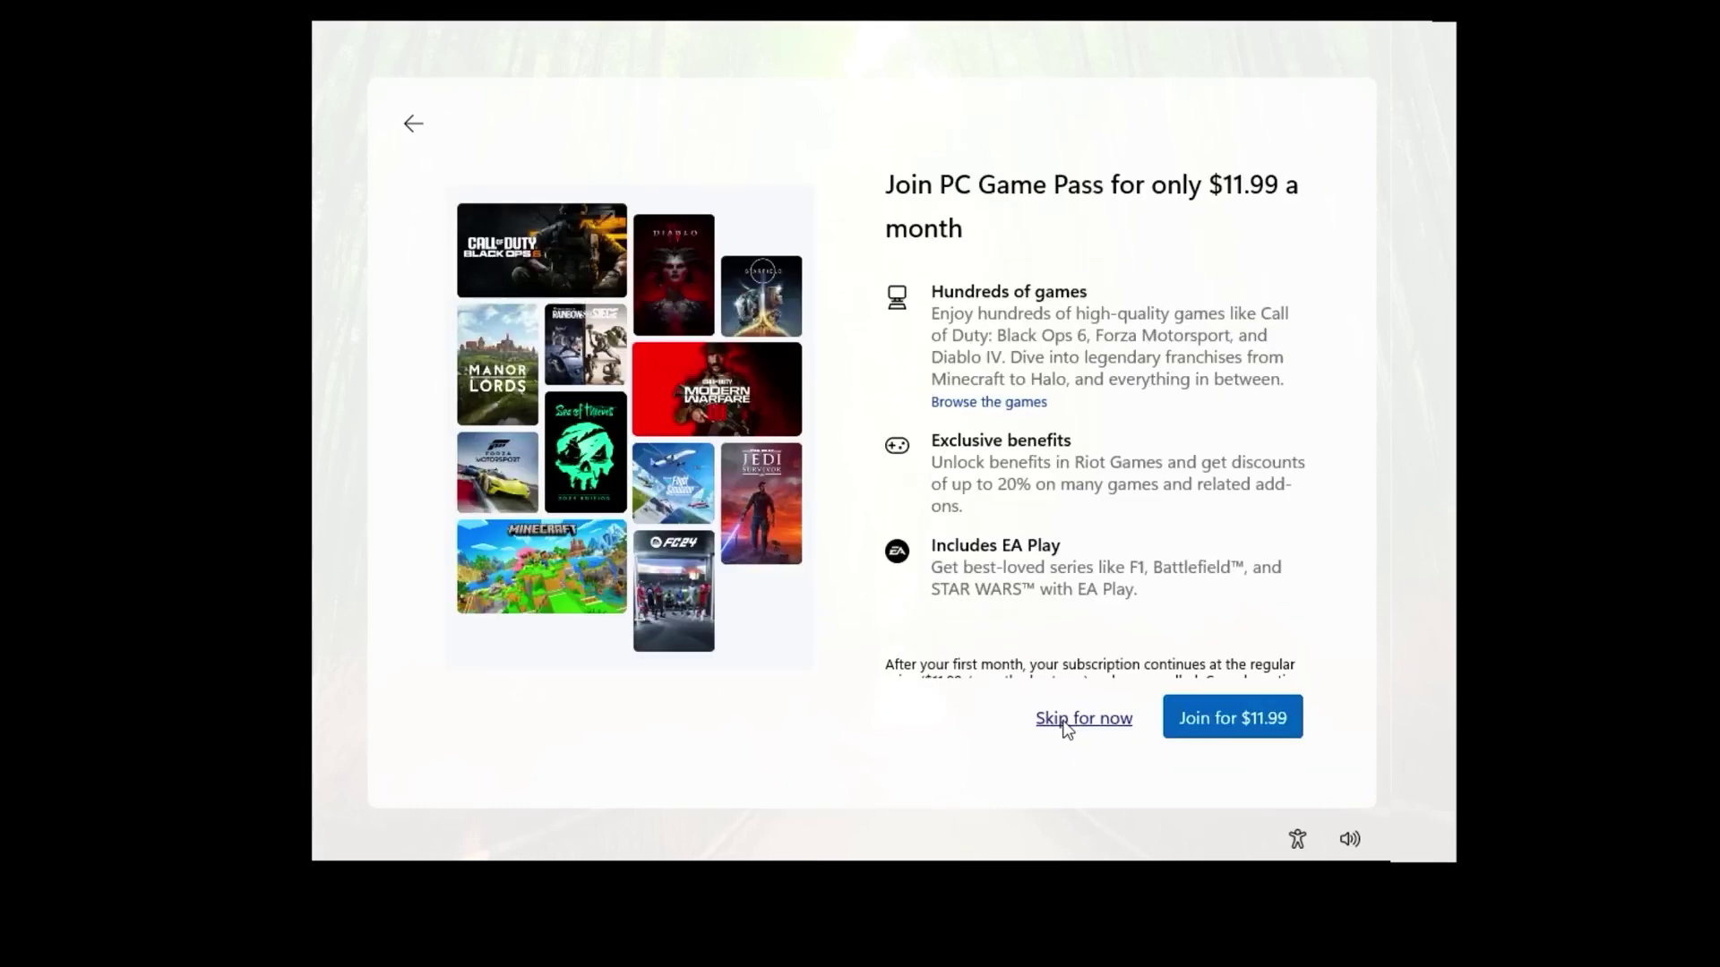
{"action": "left_click", "coordinate": [1066, 720]}
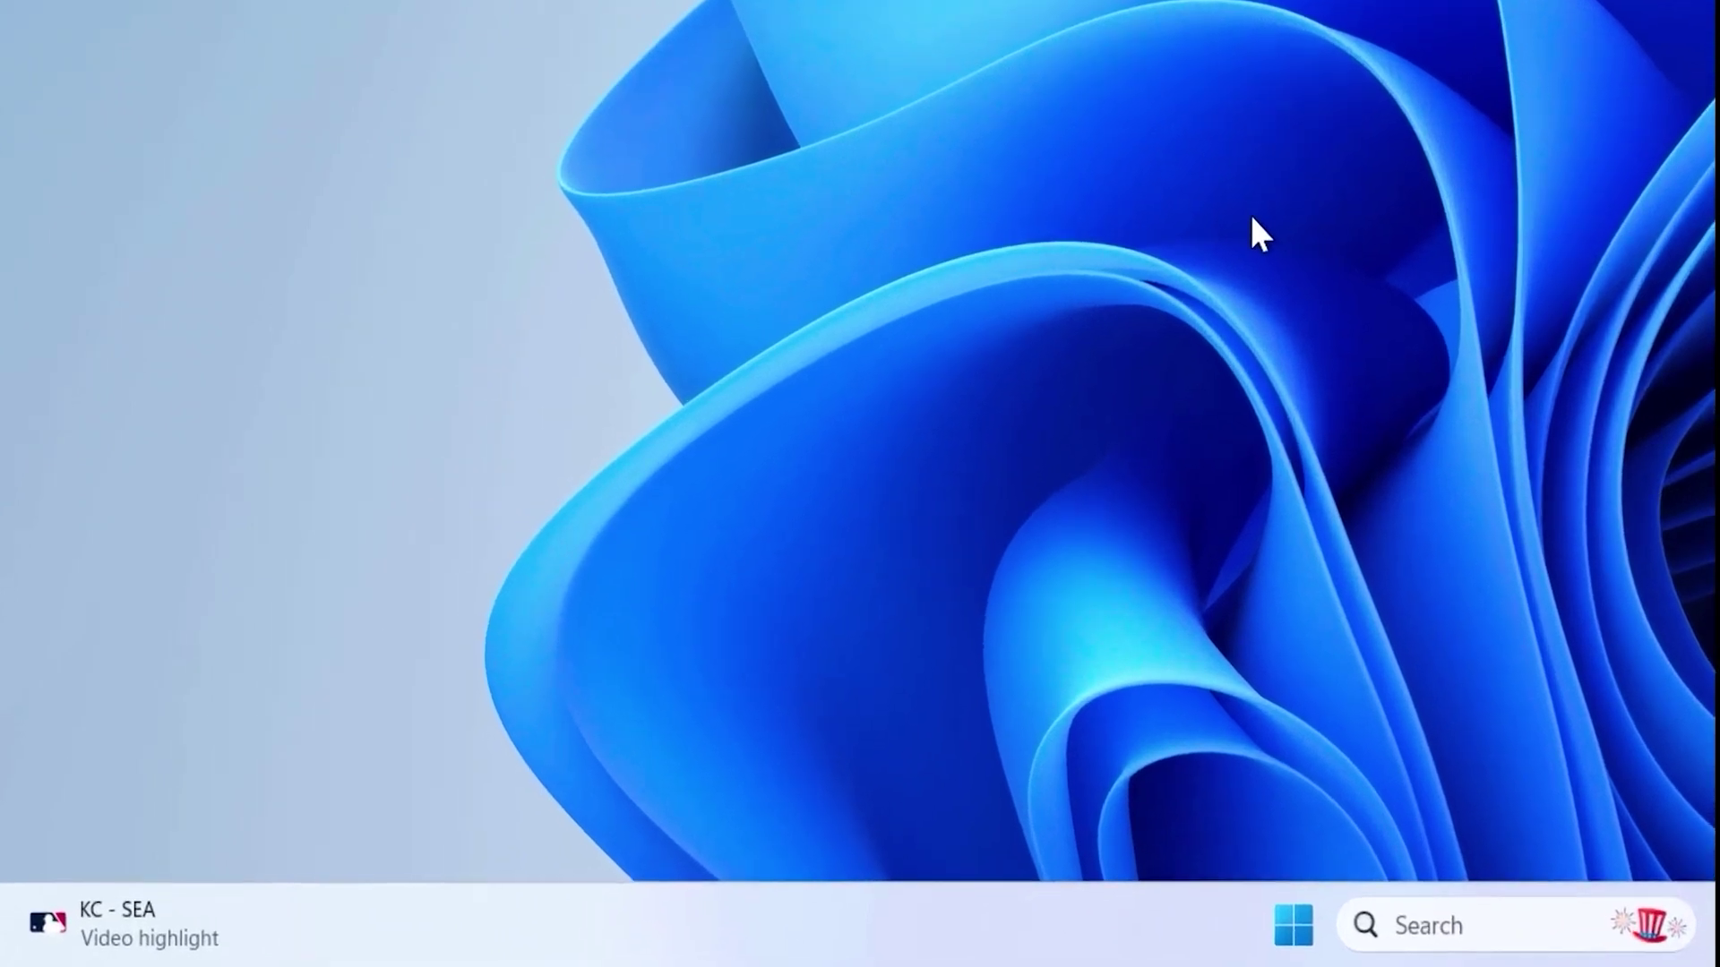
{"action": "key", "text": "super+r"}
{"action": "left_click", "coordinate": [189, 690]}
{"action": "key", "text": "Return"}
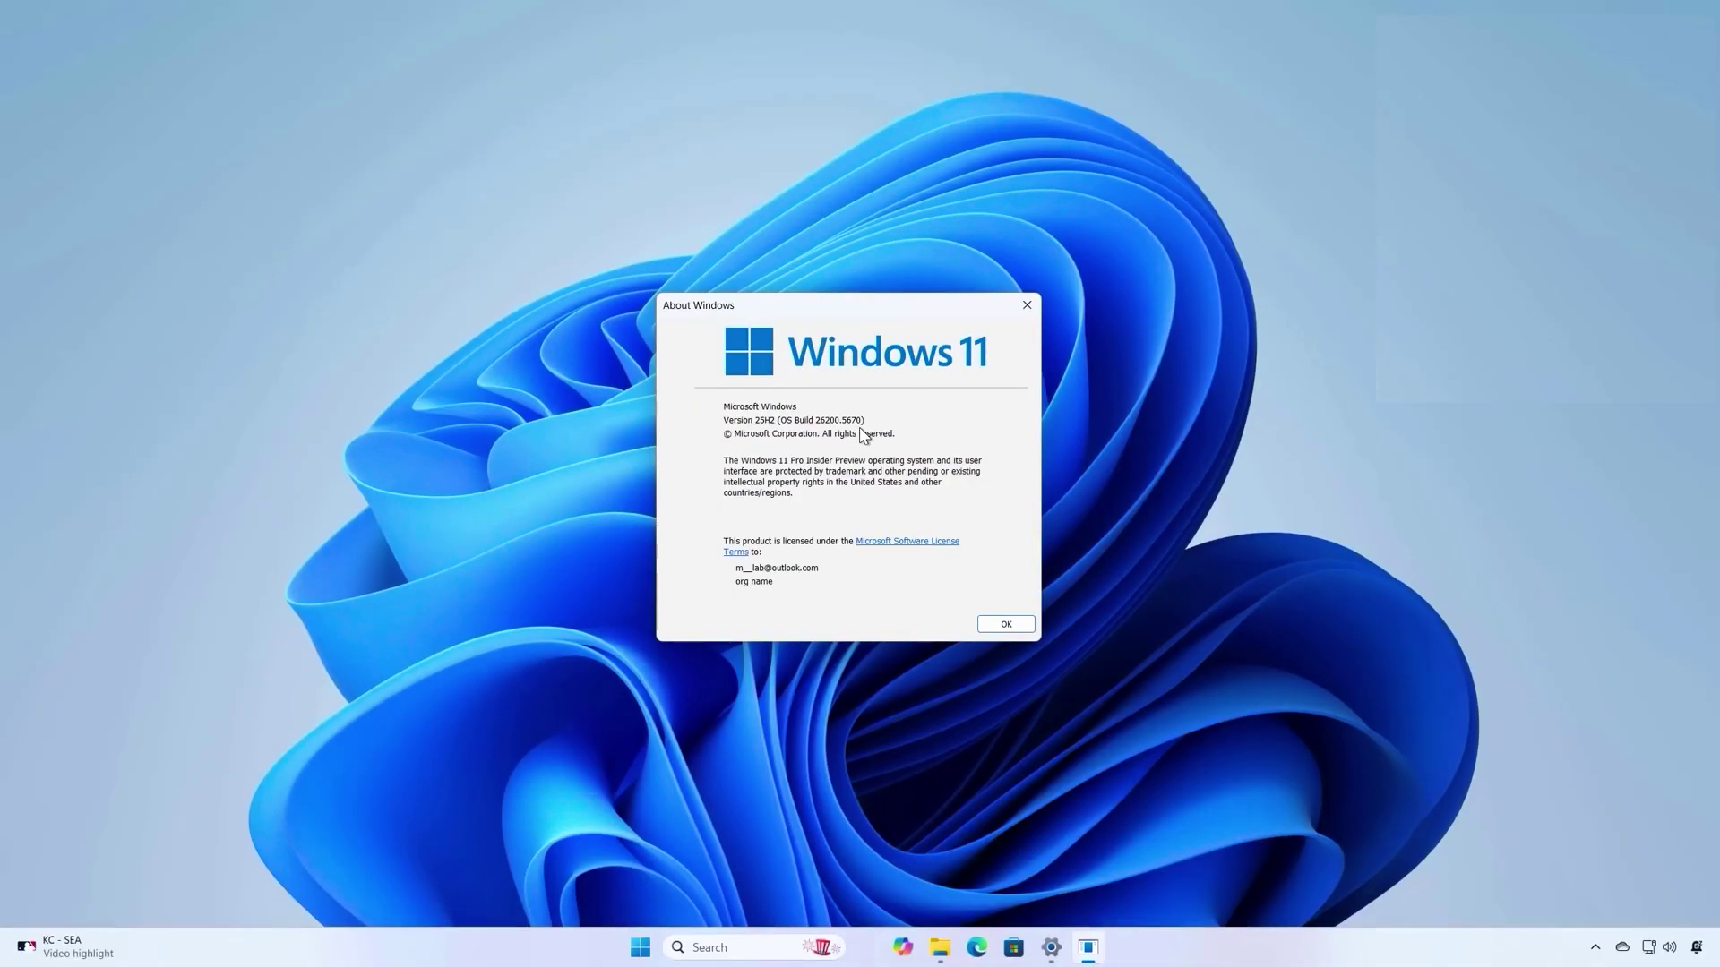
{"action": "key", "text": "Return"}
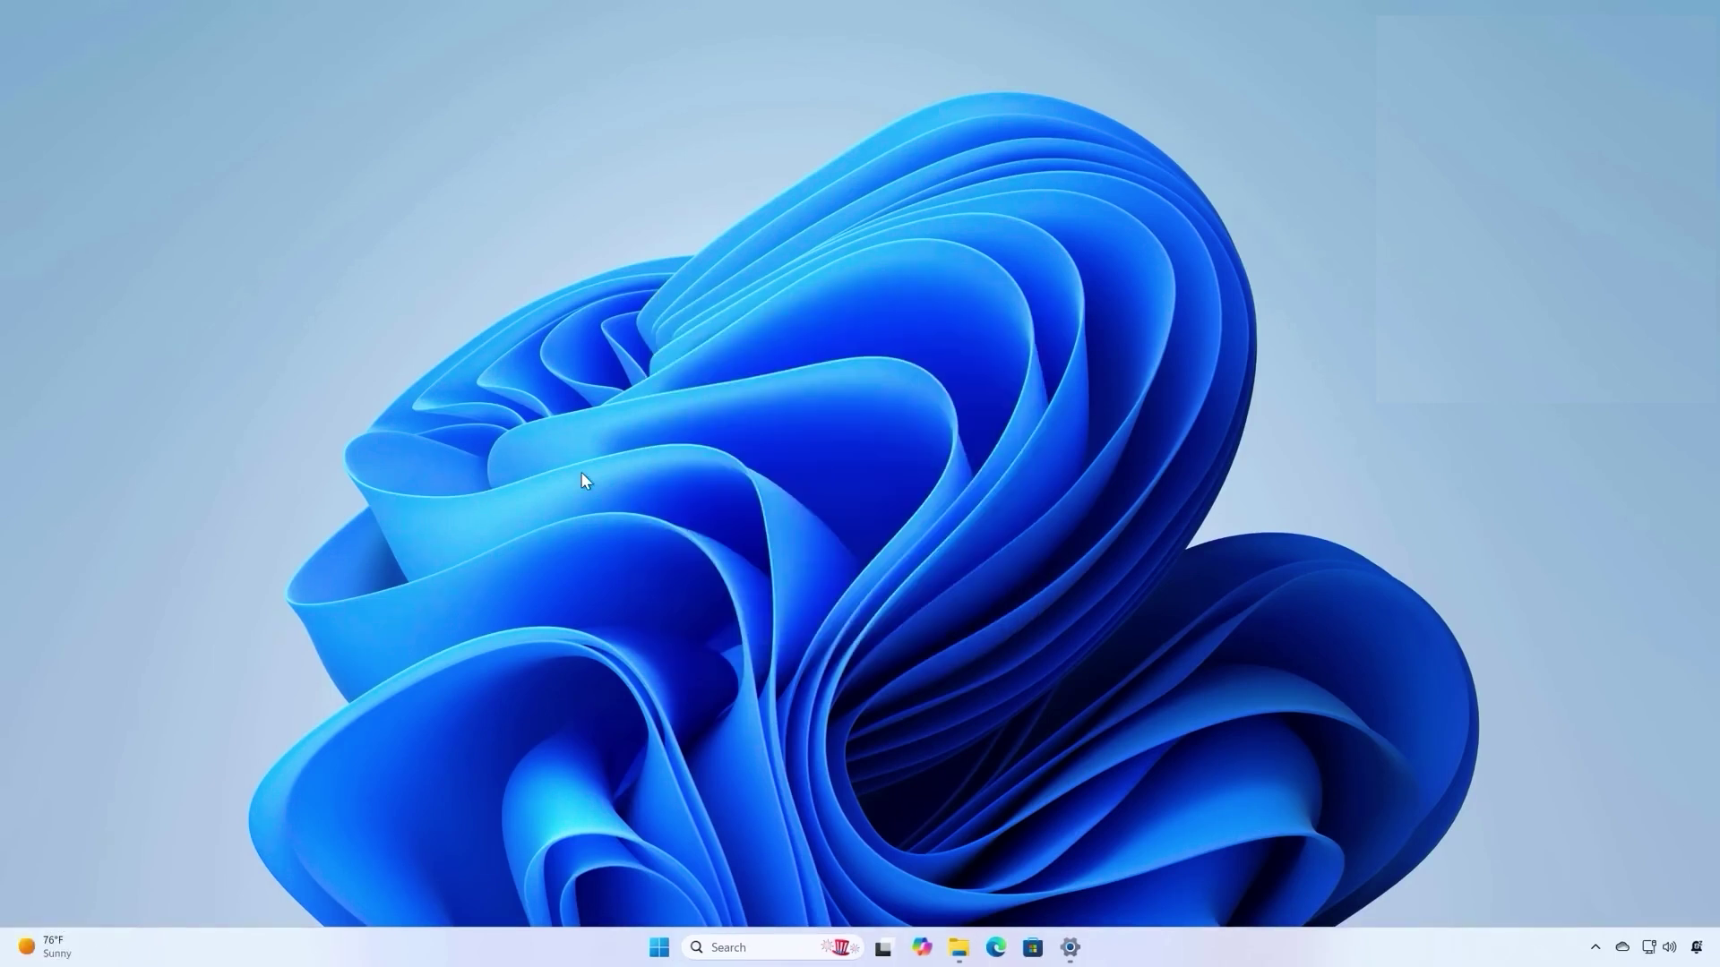
{"action": "key", "text": "super"}
{"action": "type", "text": "de"}
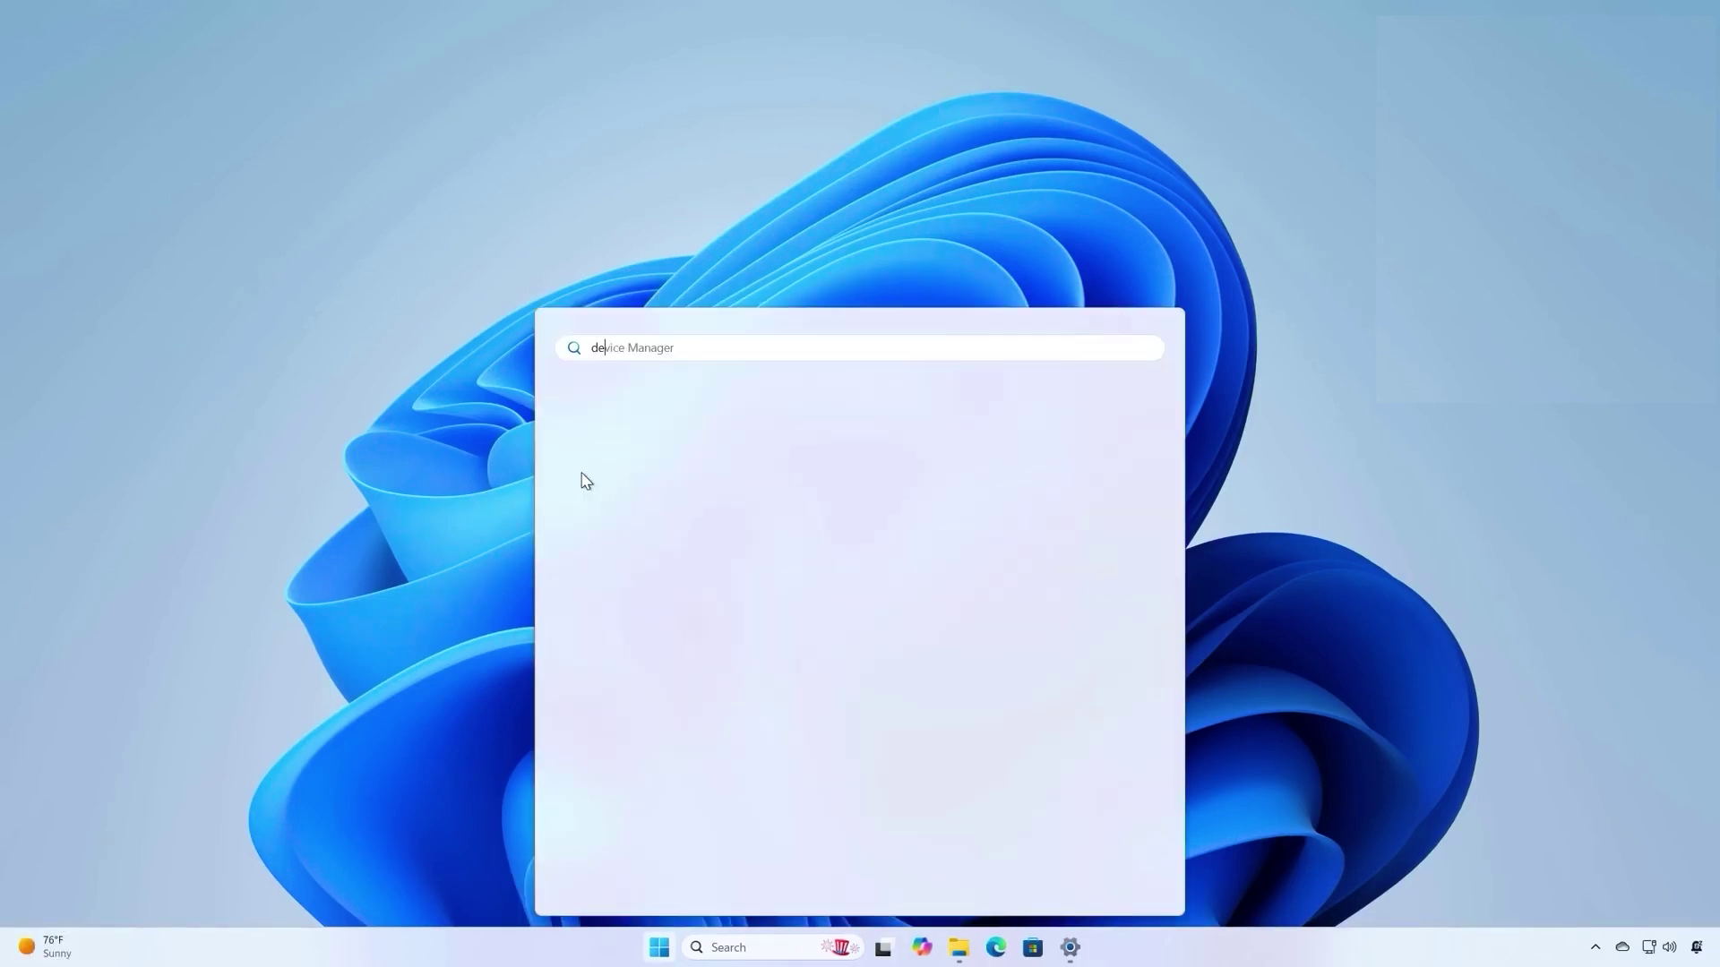
{"action": "type", "text": "vice"}
{"action": "key", "text": "Return"}
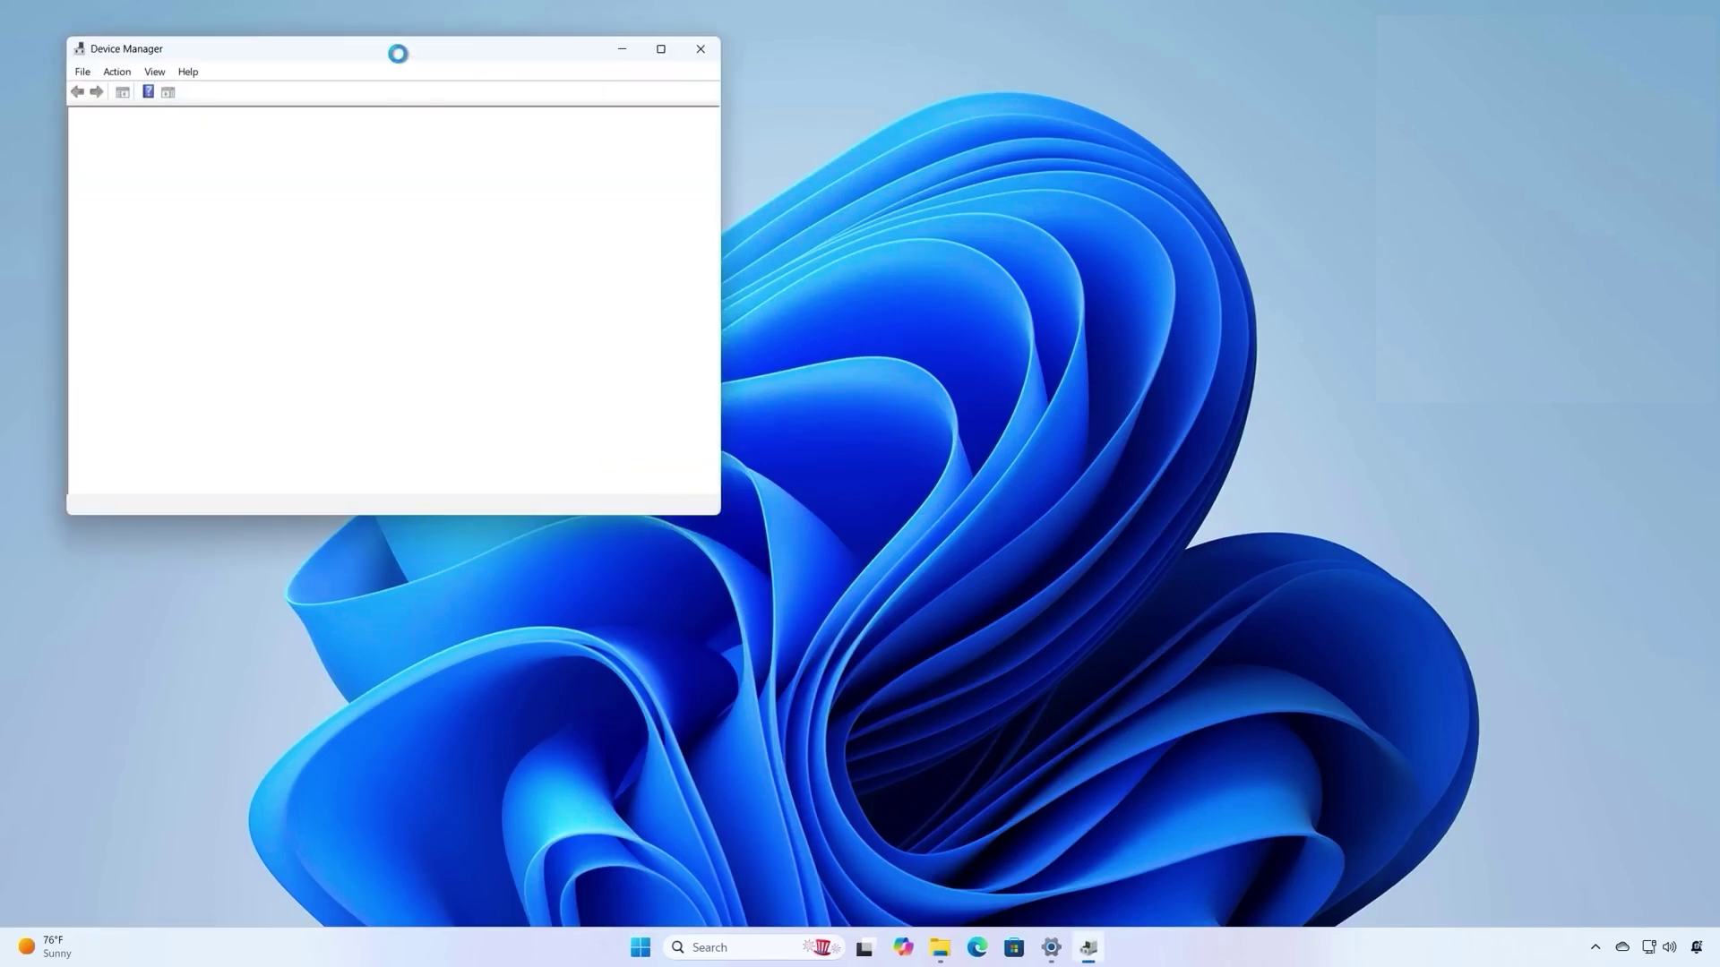
{"action": "left_click_drag", "start_coordinate": [397, 53], "coordinate": [820, 200]}
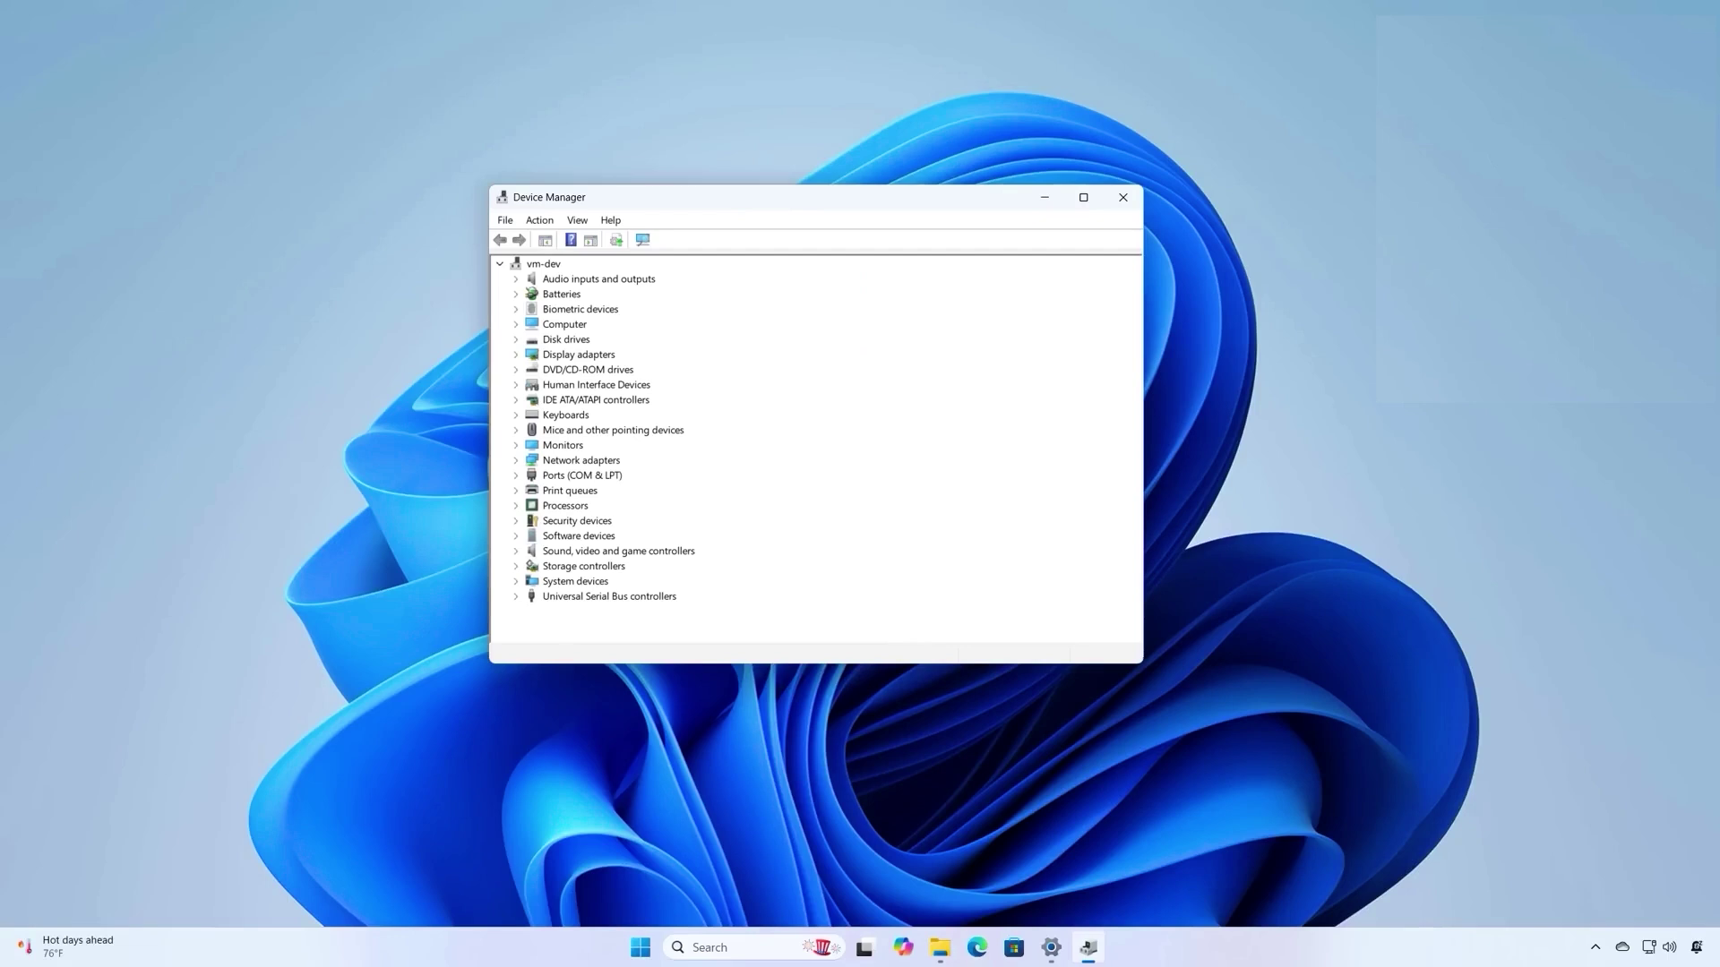
{"action": "key", "text": "alt+F4"}
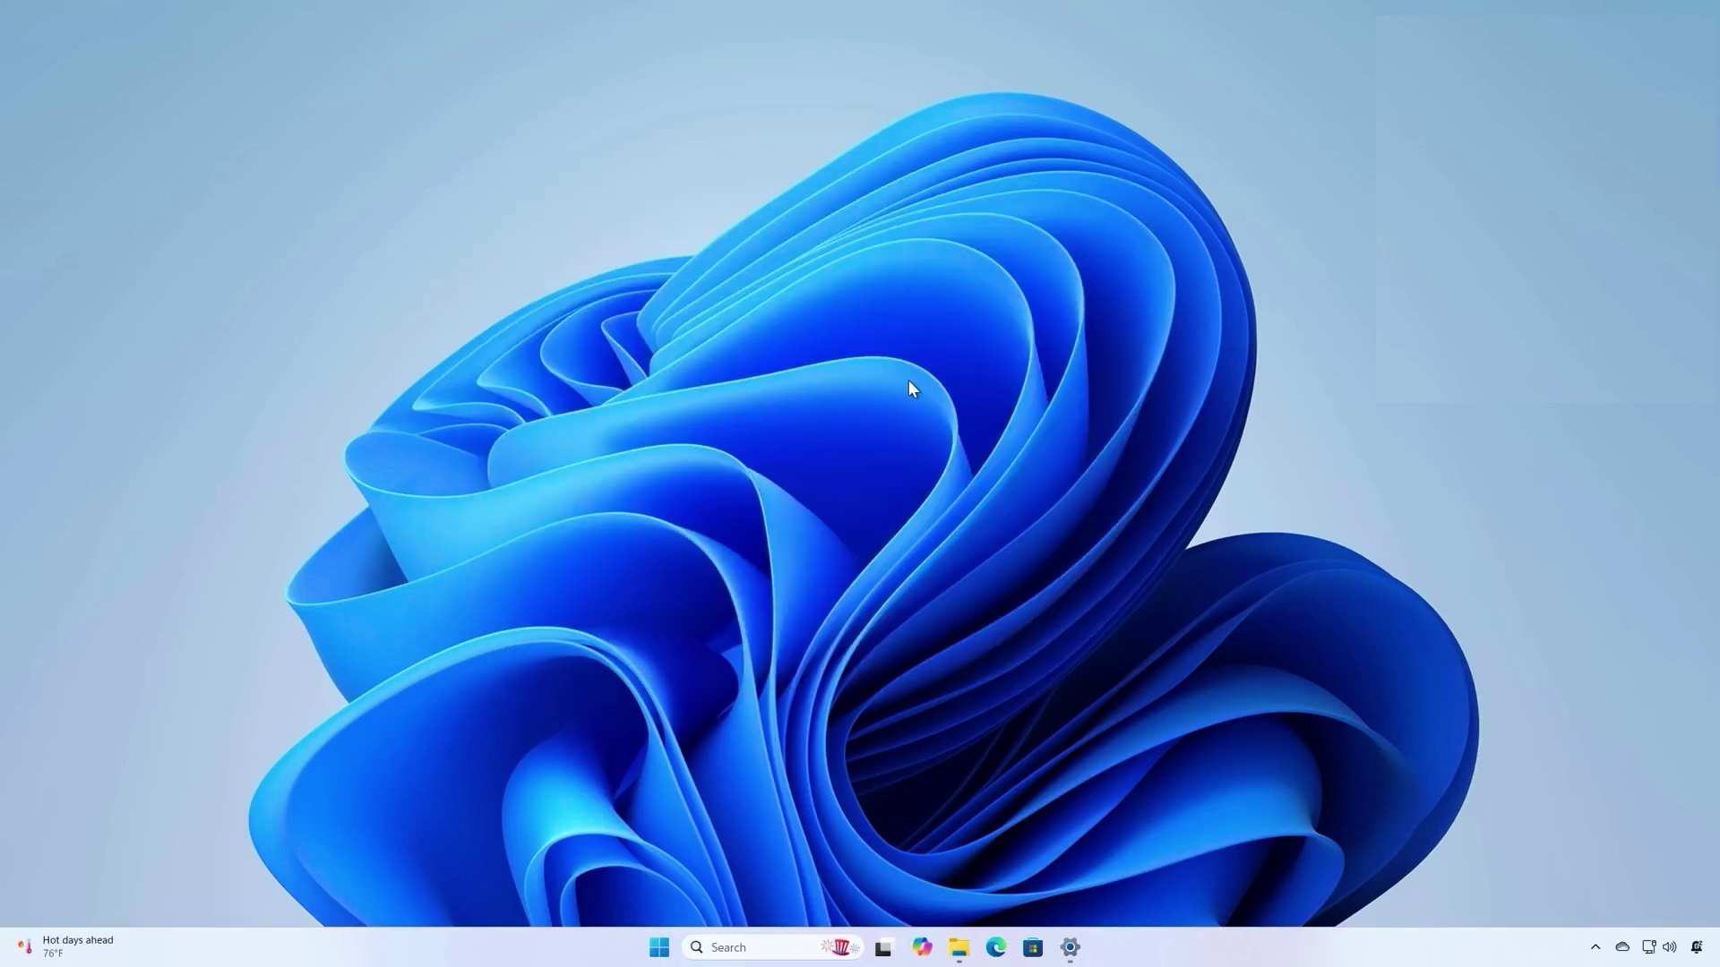